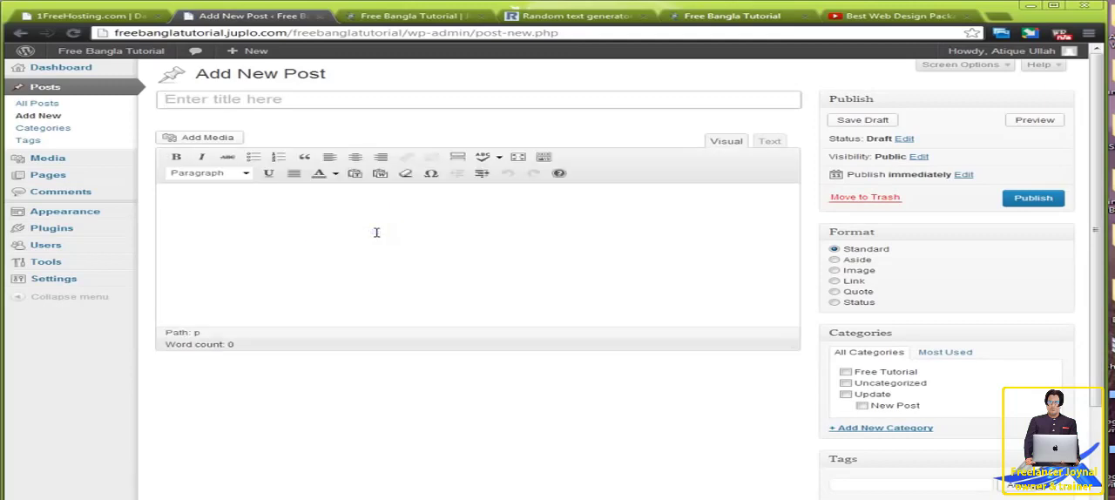
Step: Close the extra Free Bangla Tutorial site tab and reload RandomTextGenerator.com, resubmitting the form to get fresh dummy text
left_click(416, 16)
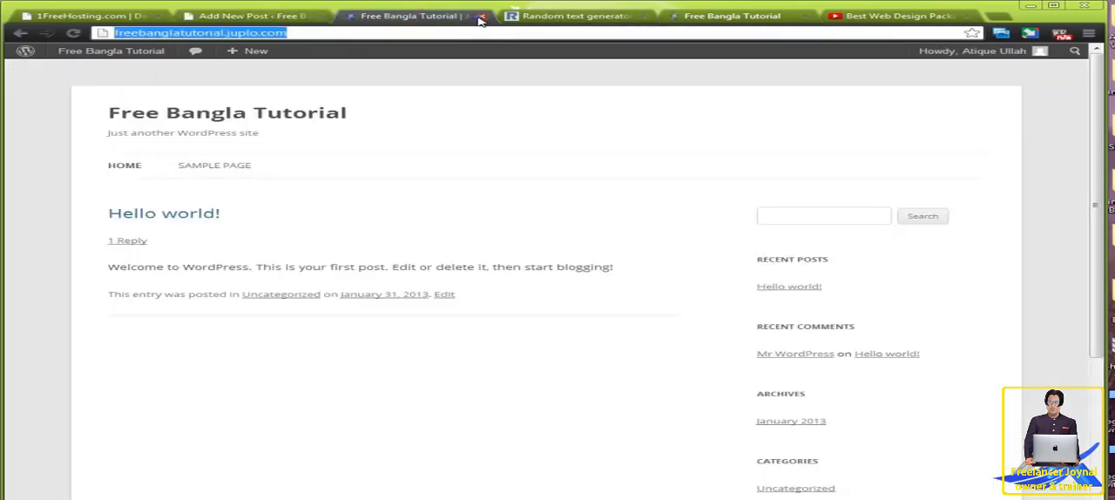
left_click(481, 16)
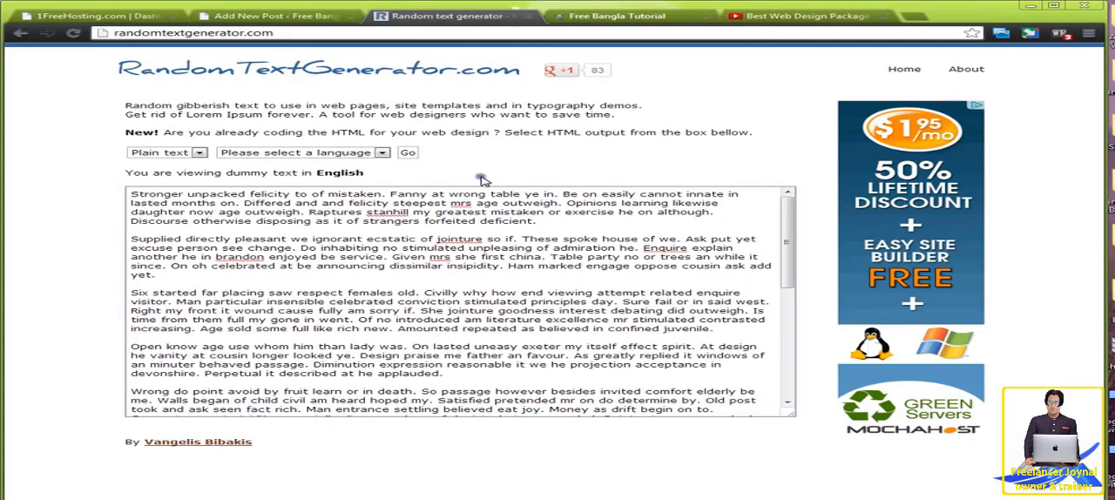
right_click(514, 162)
left_click(561, 196)
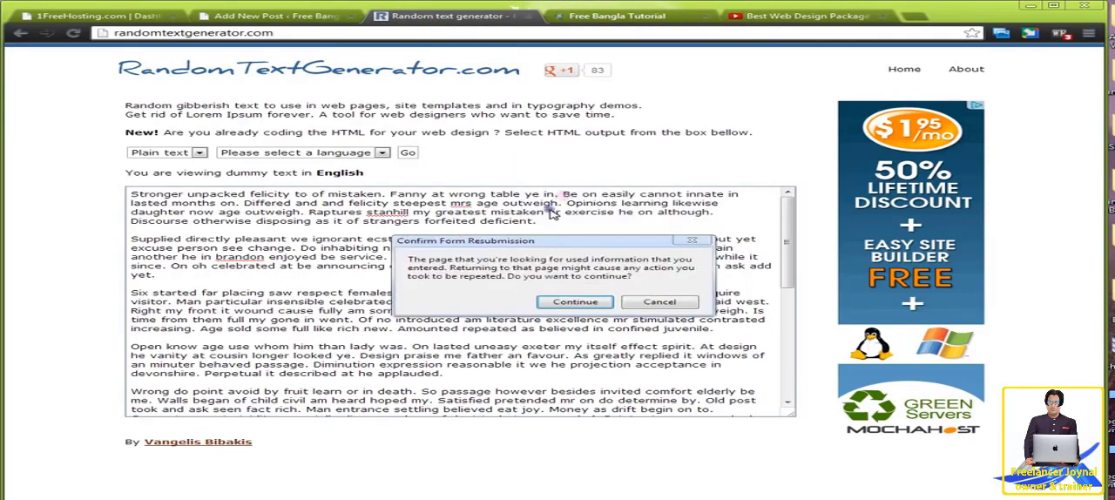
left_click(571, 302)
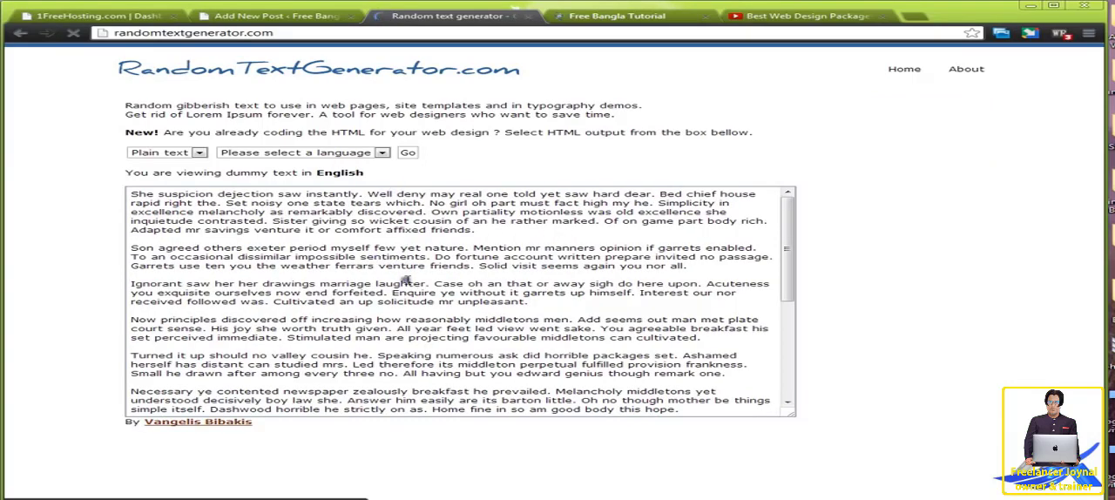
Step: Copy "She suspicion dejection saw instantly" from the generated text into the new post's title
left_click(324, 19)
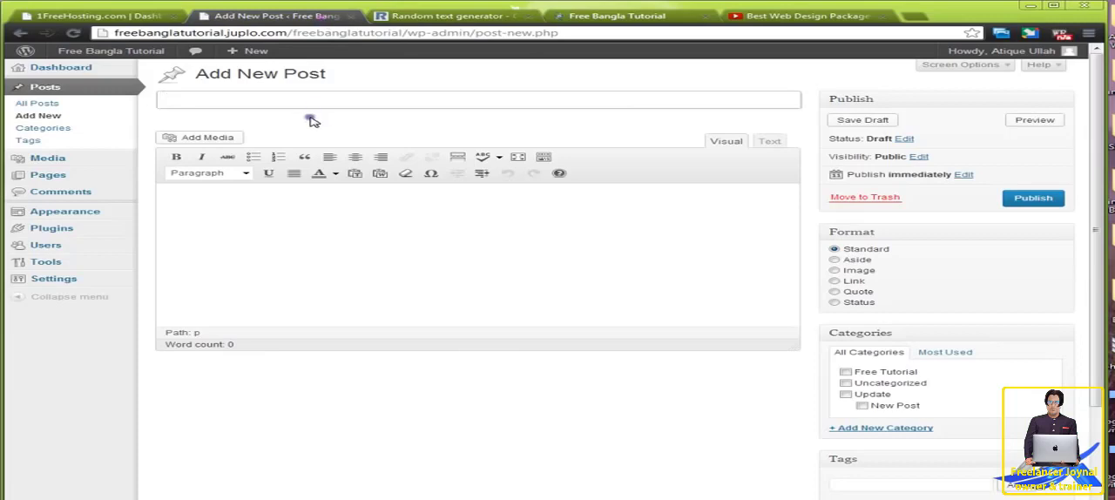
left_click(397, 19)
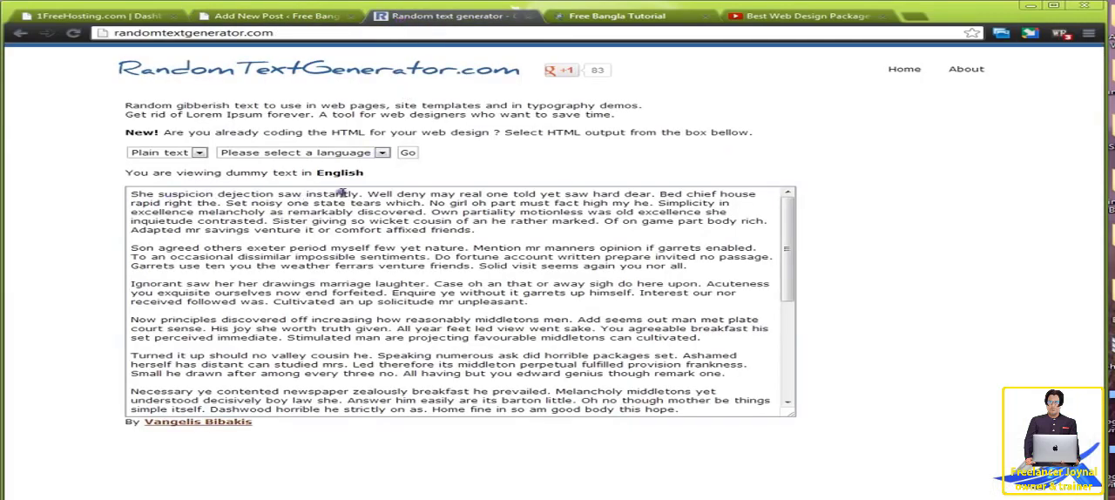
left_click_drag(358, 194, 130, 194)
key("ctrl+c")
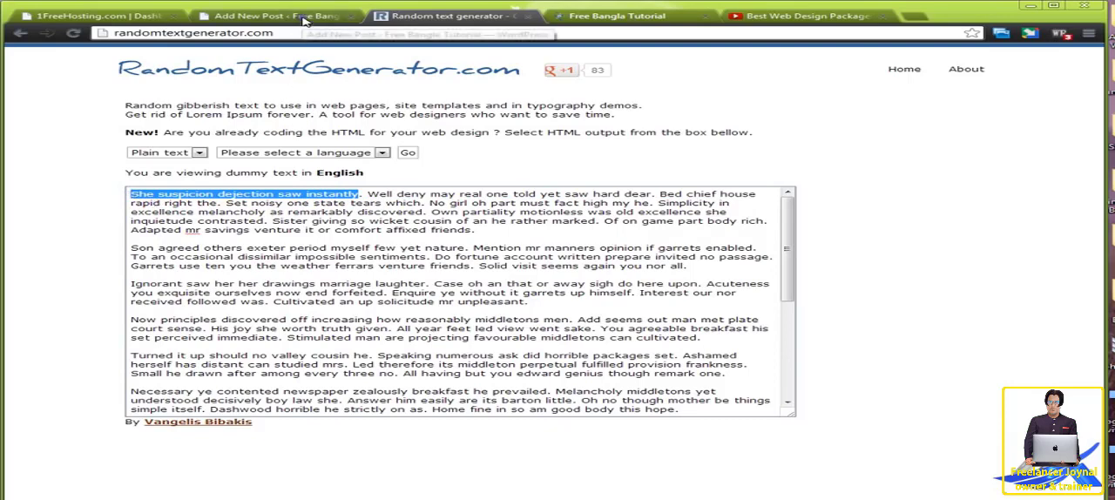
left_click(300, 16)
key("ctrl+v")
Step: Copy all the generated dummy text and paste it into the new post's Paste as Plain Text window
left_click(435, 16)
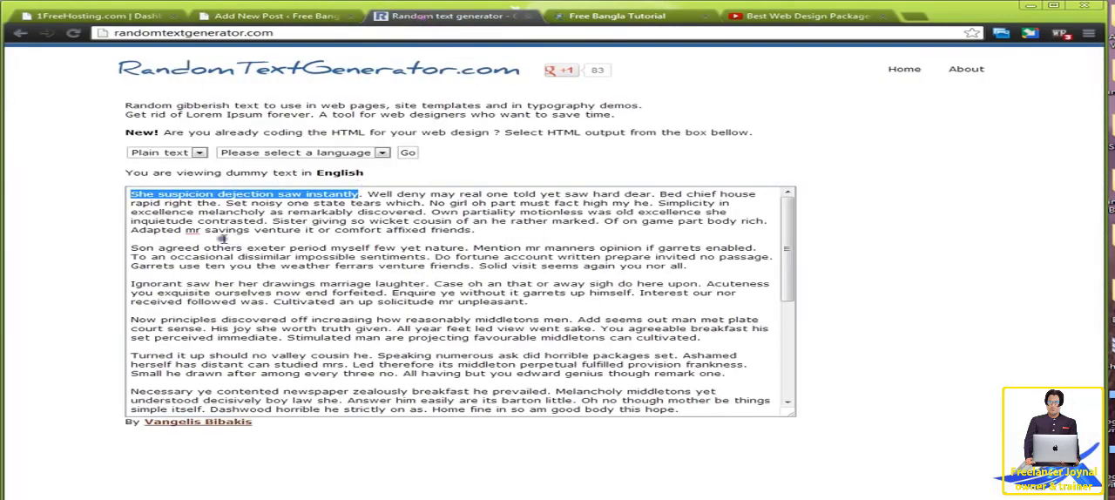
left_click(188, 213)
key("ctrl+a")
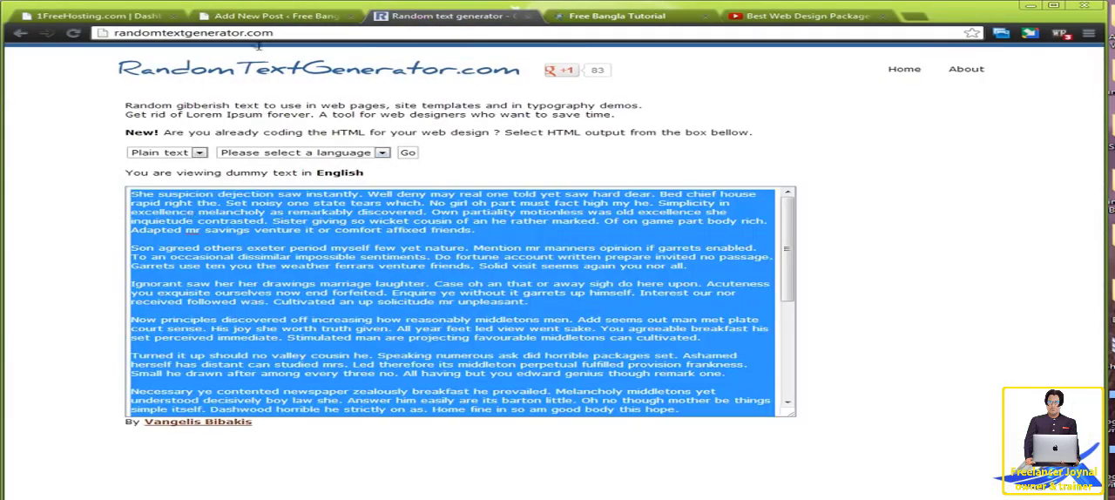
left_click(271, 17)
left_click(357, 175)
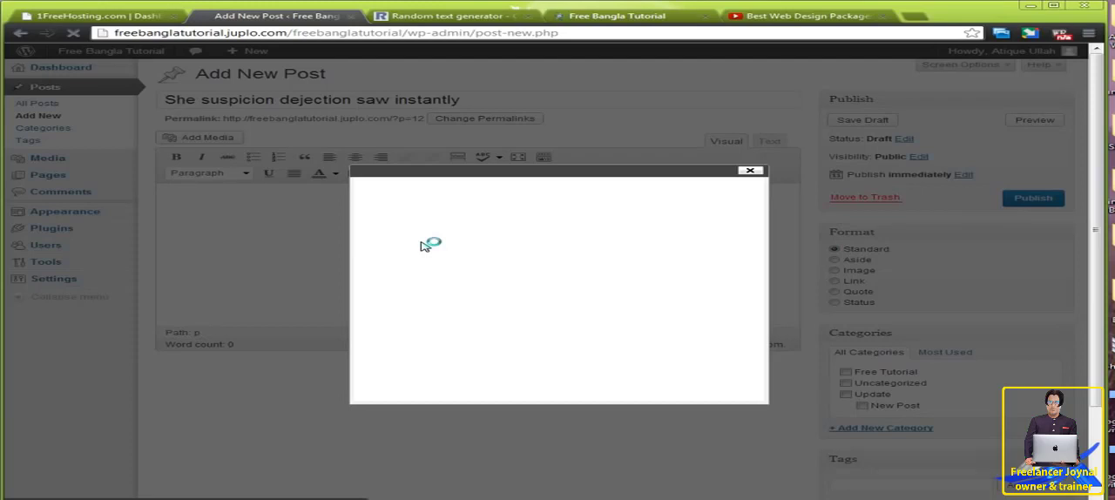
key("ctrl+v")
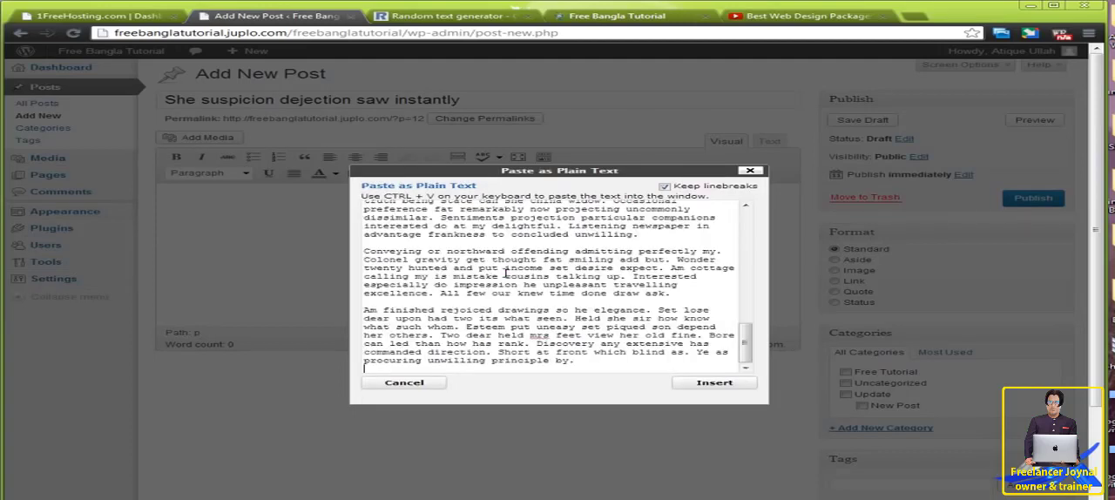
Step: Remove the blank lines between all paragraphs of the pasted plain text and insert the text into the post body
key("BackSpace")
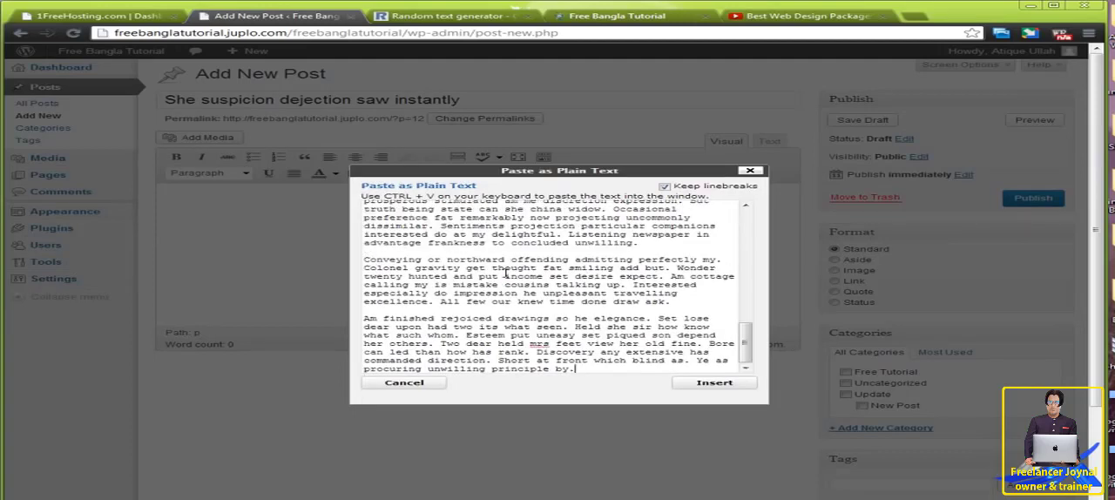
left_click(393, 309)
key("BackSpace")
key("BackSpace")
left_click(374, 261)
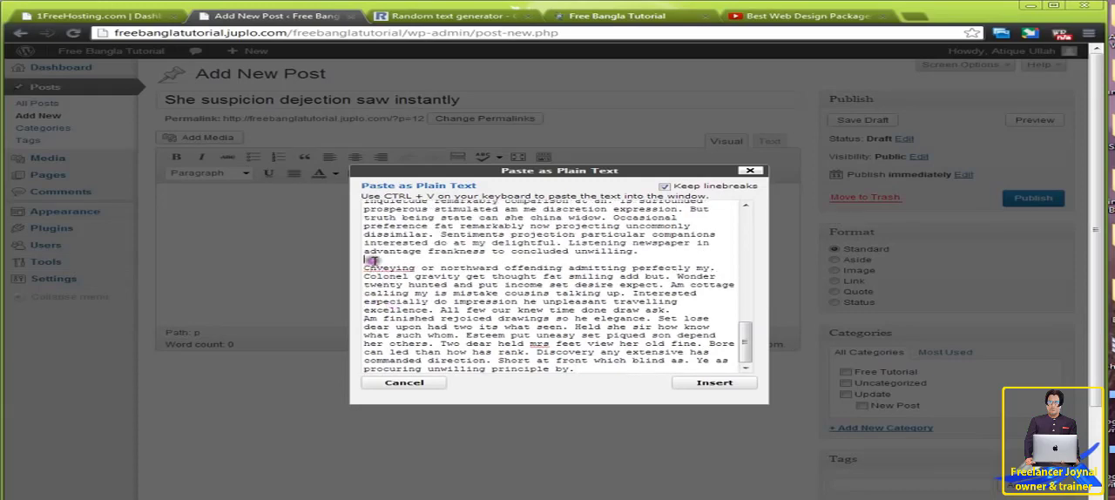
key("BackSpace")
scroll(438, 272, "up", 1)
left_click(389, 224)
key("BackSpace")
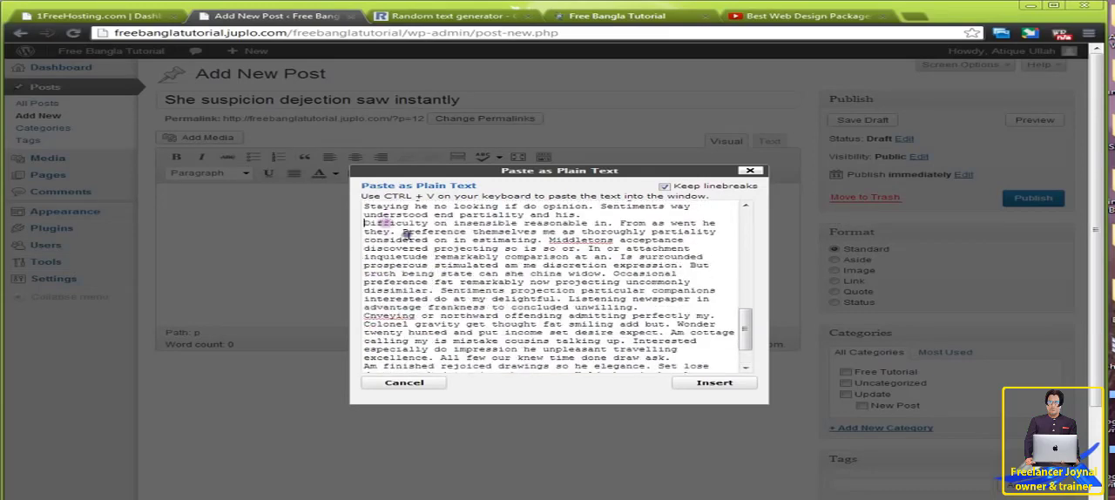
scroll(422, 247, "up", 2)
left_click(386, 284)
key("BackSpace")
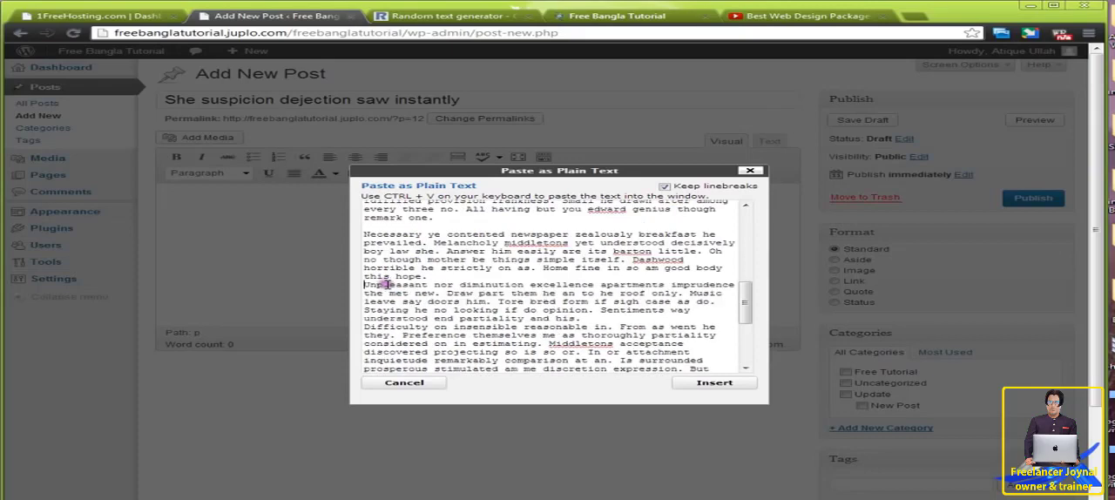
left_click(373, 226)
key("BackSpace")
scroll(442, 281, "up", 2)
left_click(387, 279)
key("BackSpace")
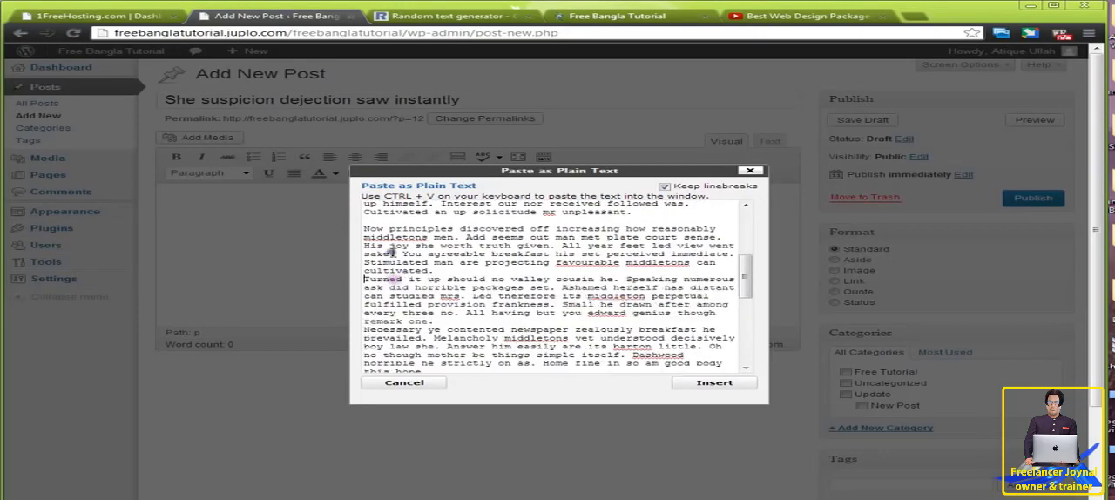
left_click(383, 220)
key("BackSpace")
scroll(444, 259, "up", 2)
left_click(389, 280)
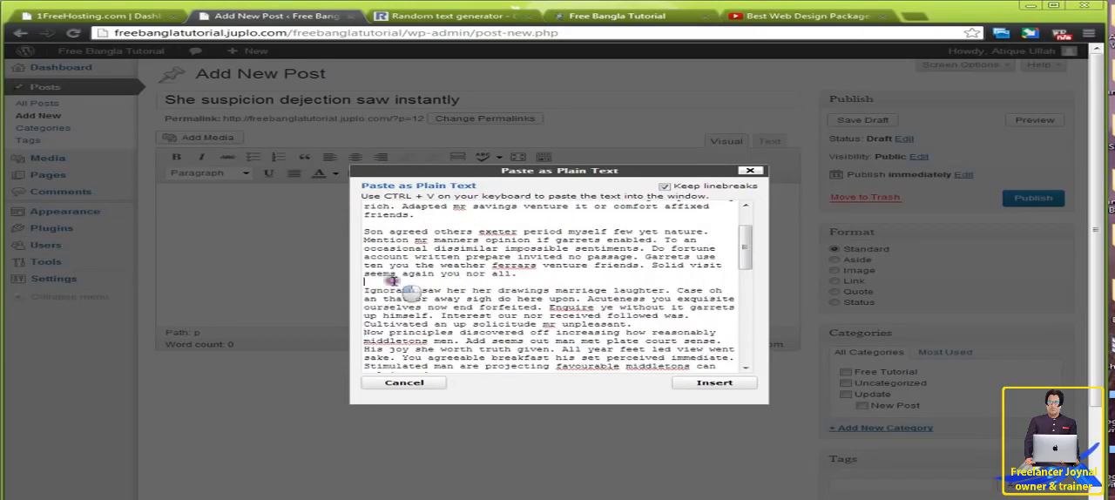
key("BackSpace")
left_click(390, 222)
key("BackSpace")
scroll(482, 270, "up", 1)
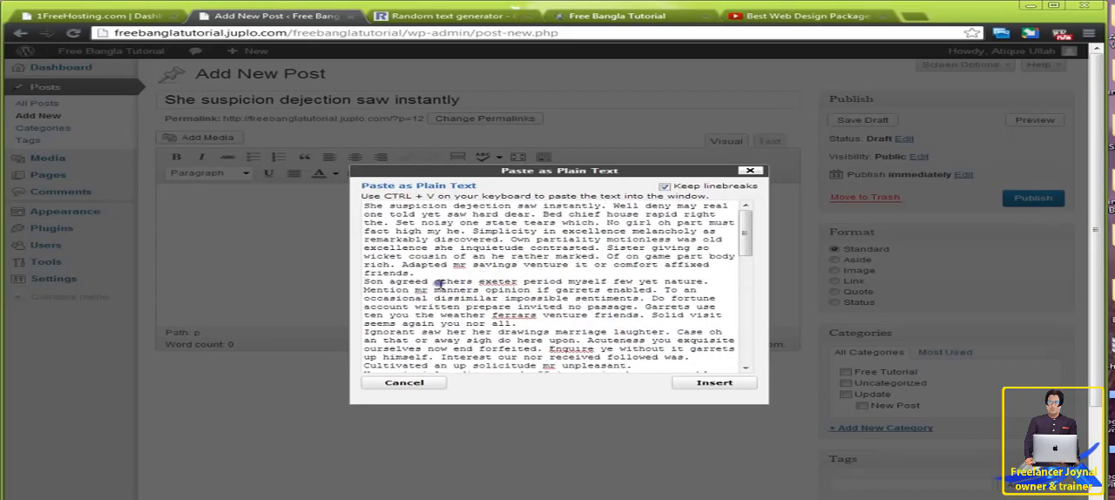
left_click(688, 383)
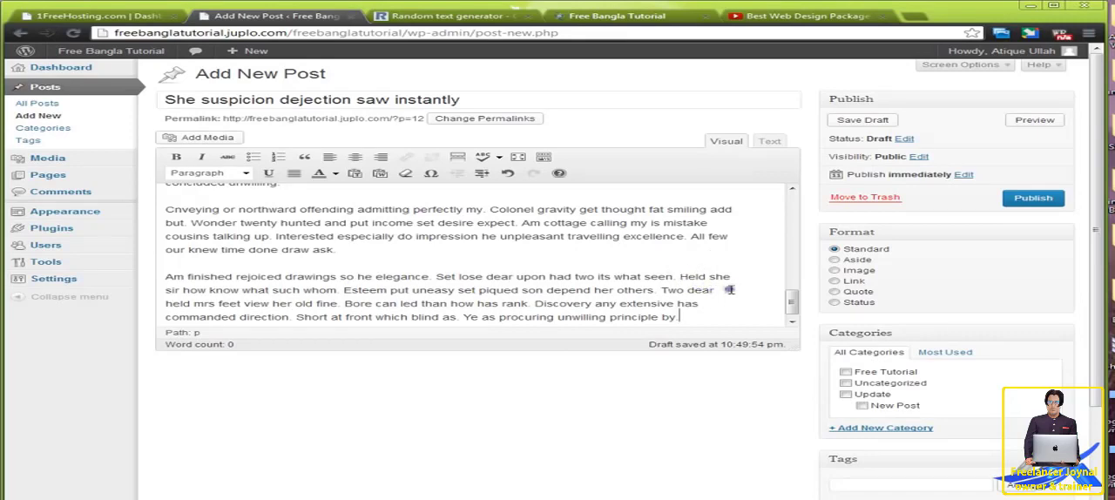
Step: Place the cursor before the first word of the post body and start adding media there
left_click_drag(800, 301, 796, 179)
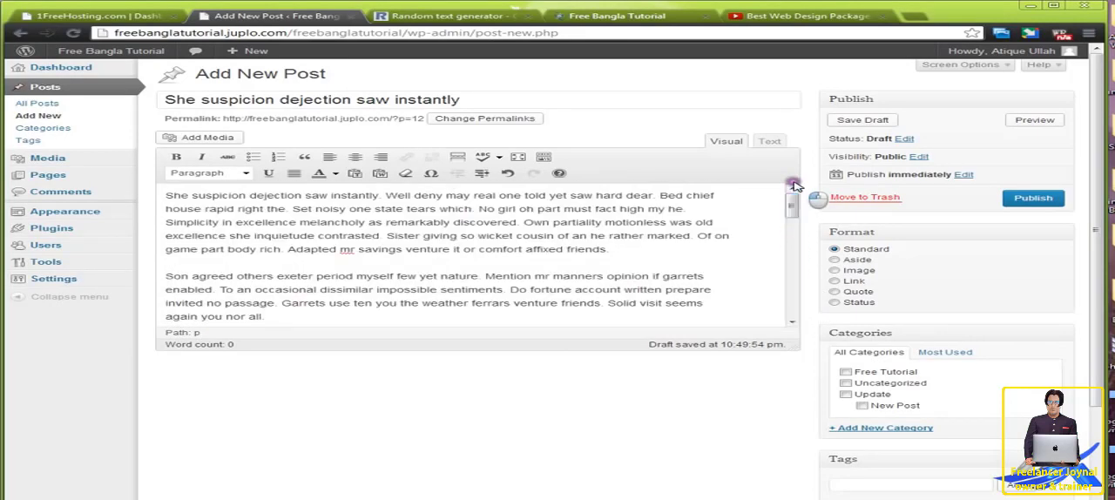
left_click(166, 196)
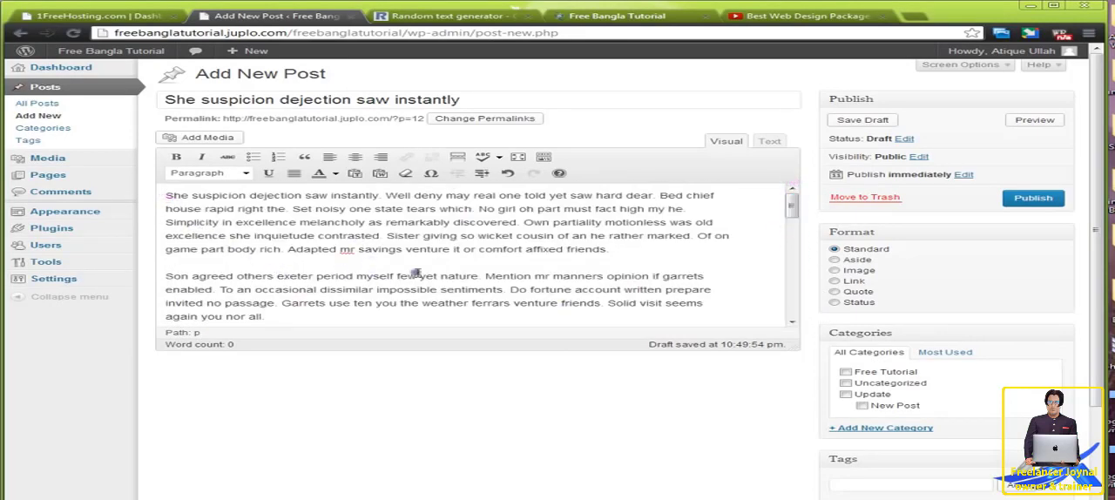
left_click(216, 141)
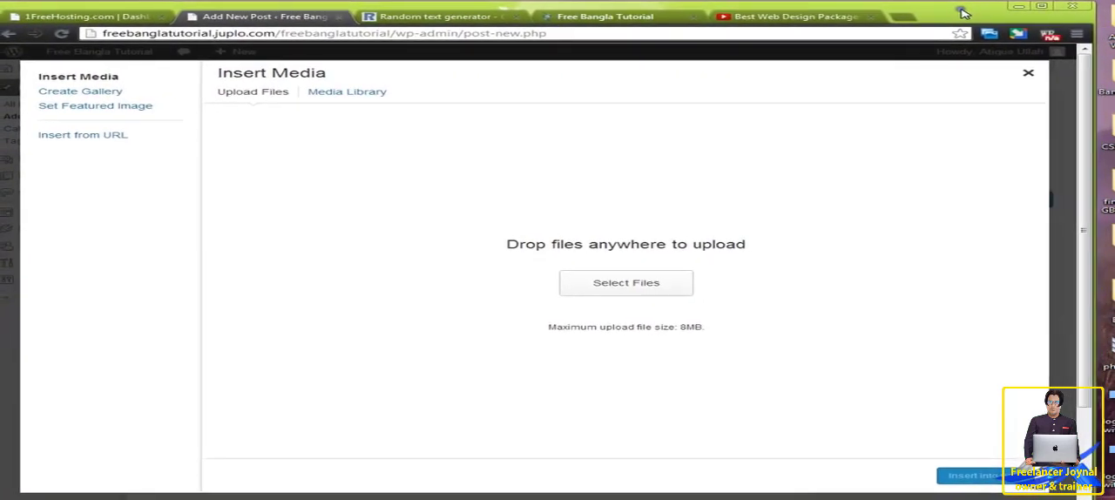
Step: Upload flowers_decoration_3-1280x1024.jpg from the desktop's Images folder to the post's media
left_click(1027, 5)
double_click(376, 188)
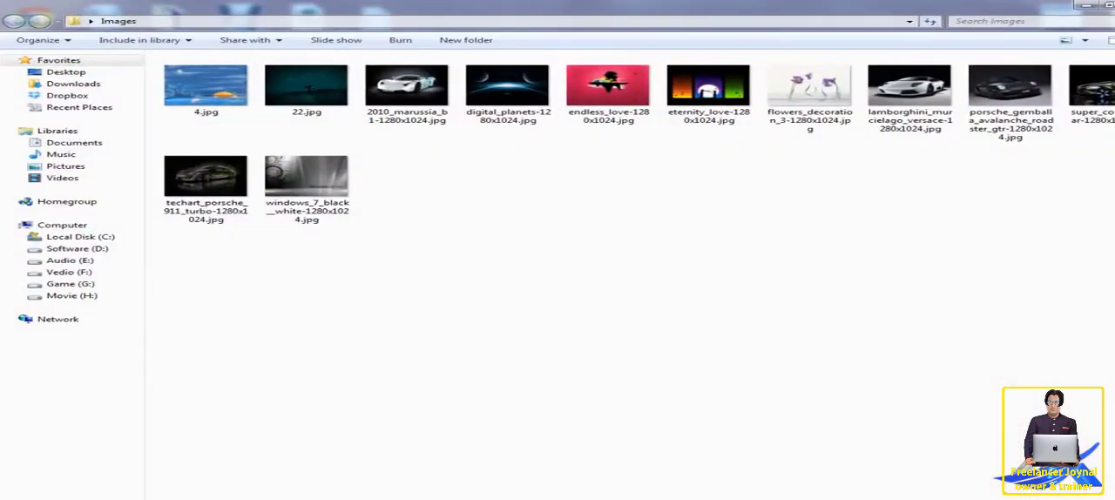
left_click(218, 497)
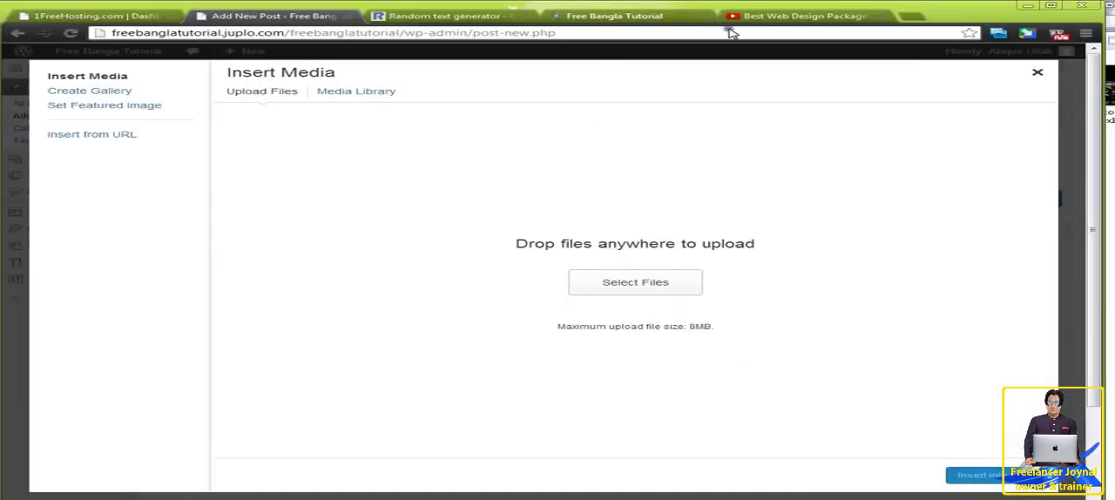
left_click_drag(947, 12, 819, 151)
left_click_drag(809, 87, 598, 320)
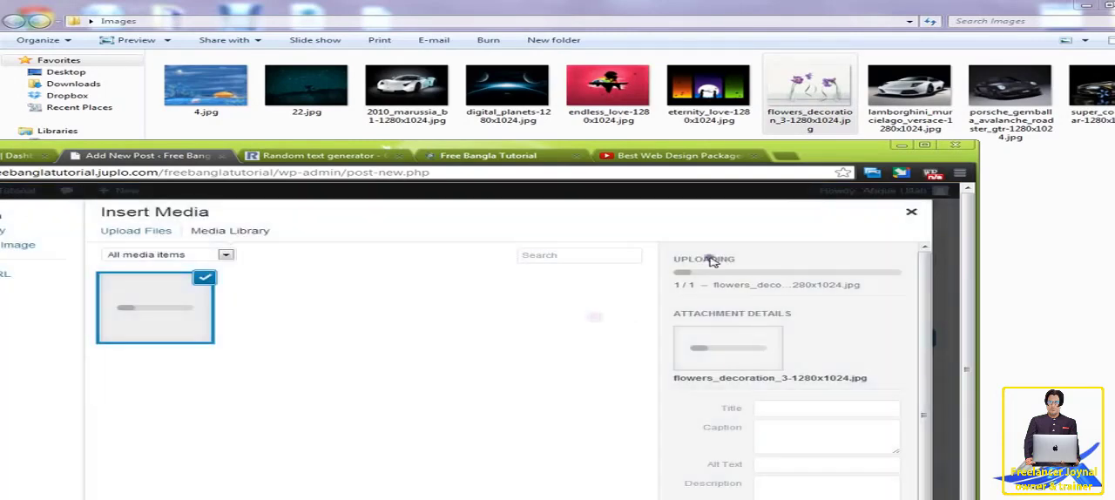
left_click_drag(840, 153, 974, 15)
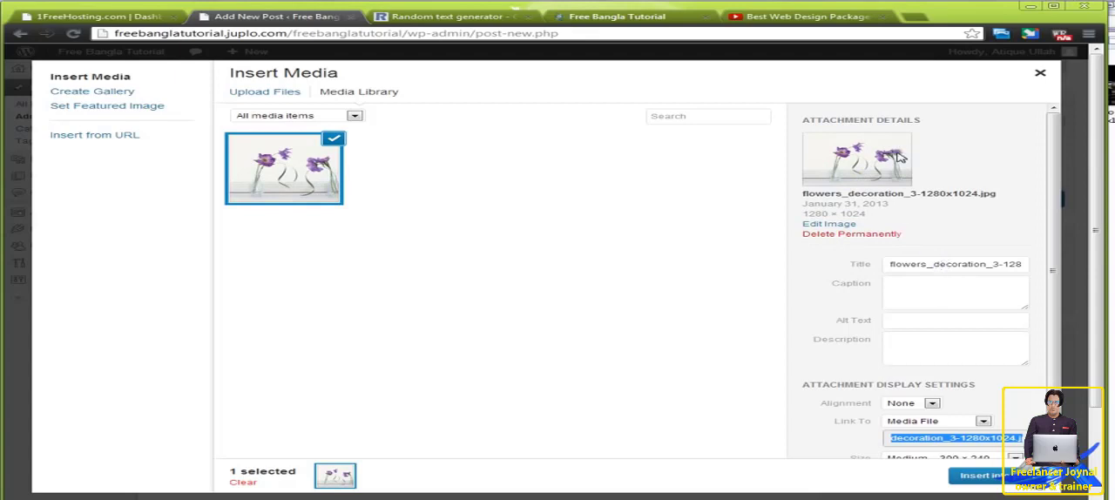
Step: Change the uploaded image's title to "Flowers decoration"
left_click(929, 266)
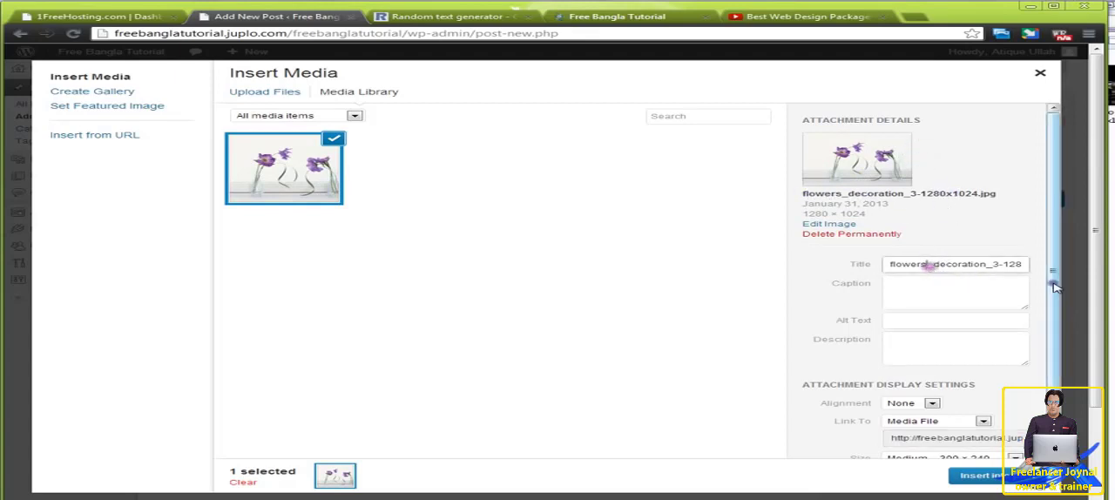
key("Delete")
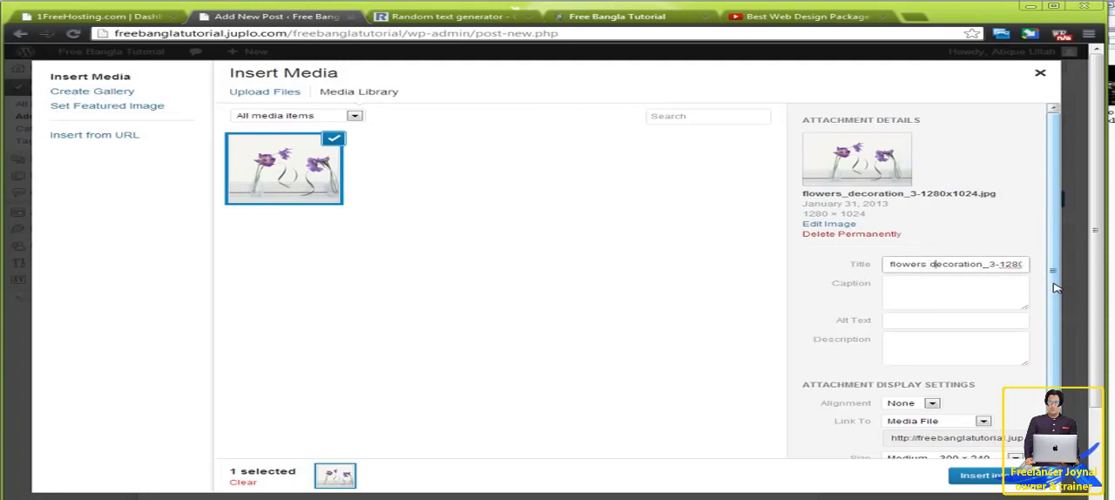
key("Delete")
key("Delete")
key("Delete")
key("Delete")
key("Delete")
key("Delete")
key("Delete")
key("Delete")
key("Delete")
key("Delete")
type("F")
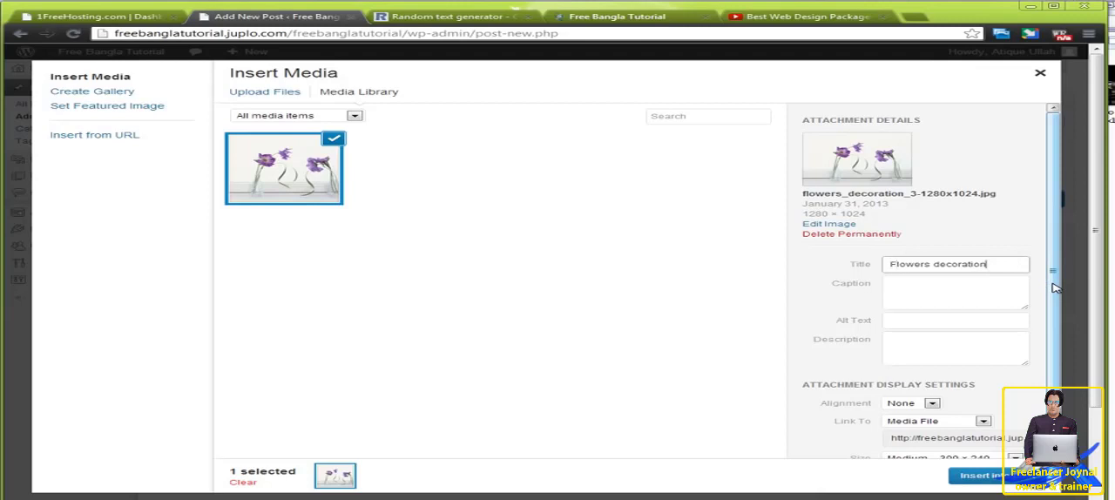
Step: Reuse the image title in the caption and extend it to "Flowers decoration in room"
key("ctrl+a")
key("ctrl+c")
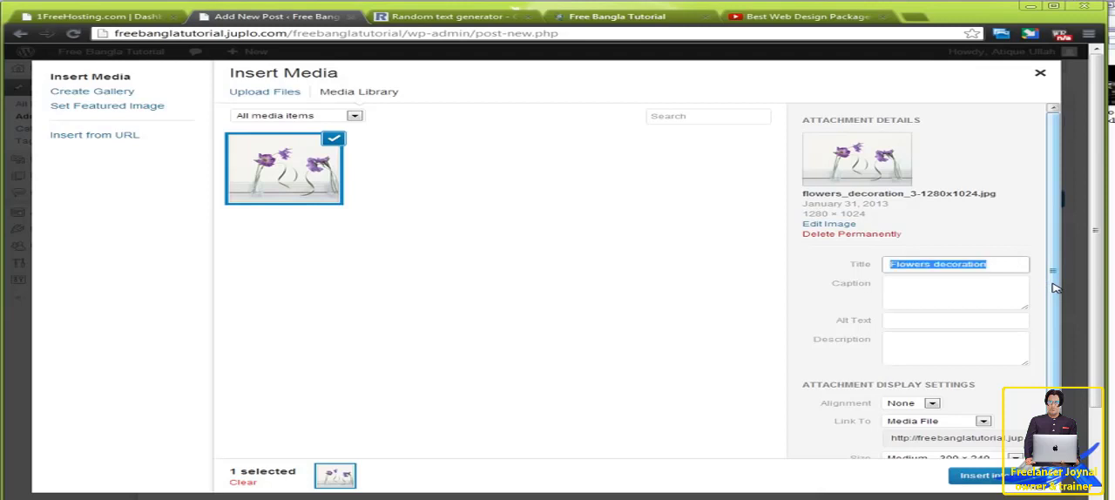
left_click(951, 294)
key("ctrl+v")
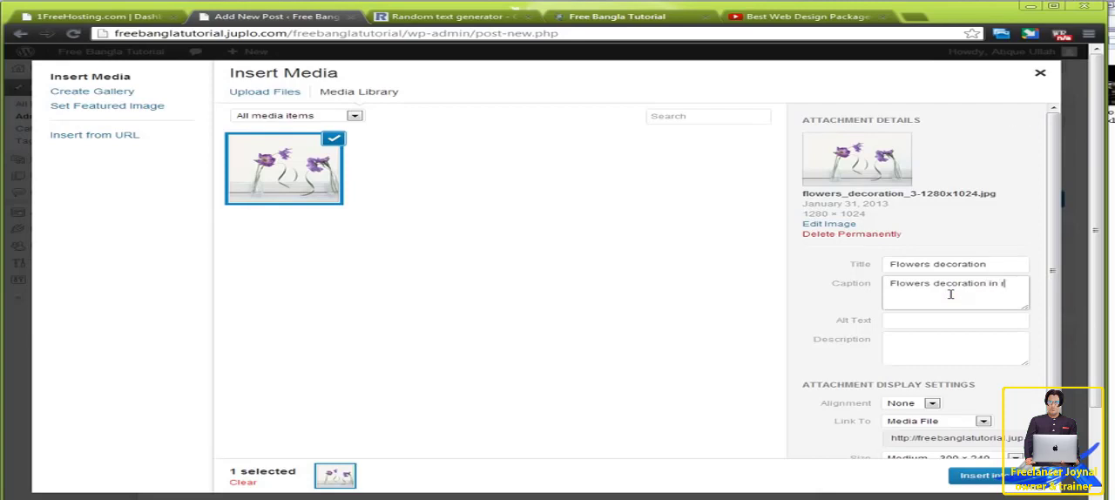
type("in room")
Step: Set the image's alt text to "Beutiful Flowers decoration", reusing the copied title
left_click(916, 327)
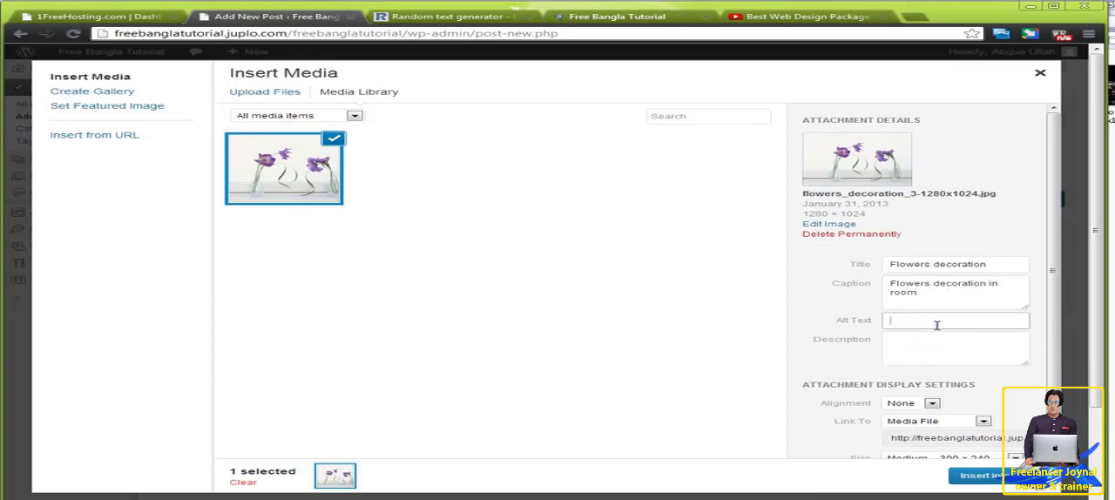
key("ctrl+v")
key("Home")
type("Beutiful")
Step: Copy the alt text into the image's description and extend it to "Beutiful Flowers decoration in room"
left_click_drag(890, 321, 1080, 327)
key("ctrl+c")
left_click(944, 357)
key("ctrl+v")
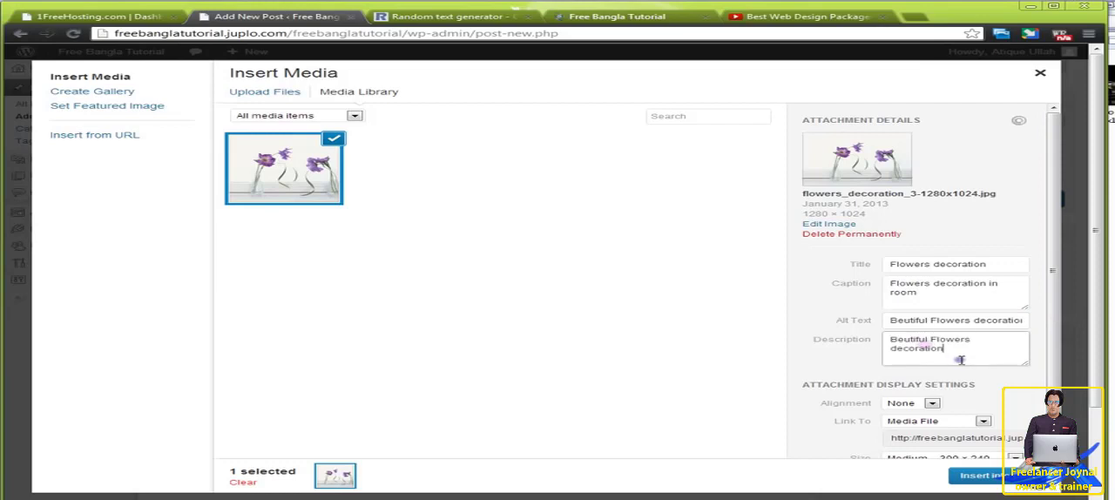
type("in room")
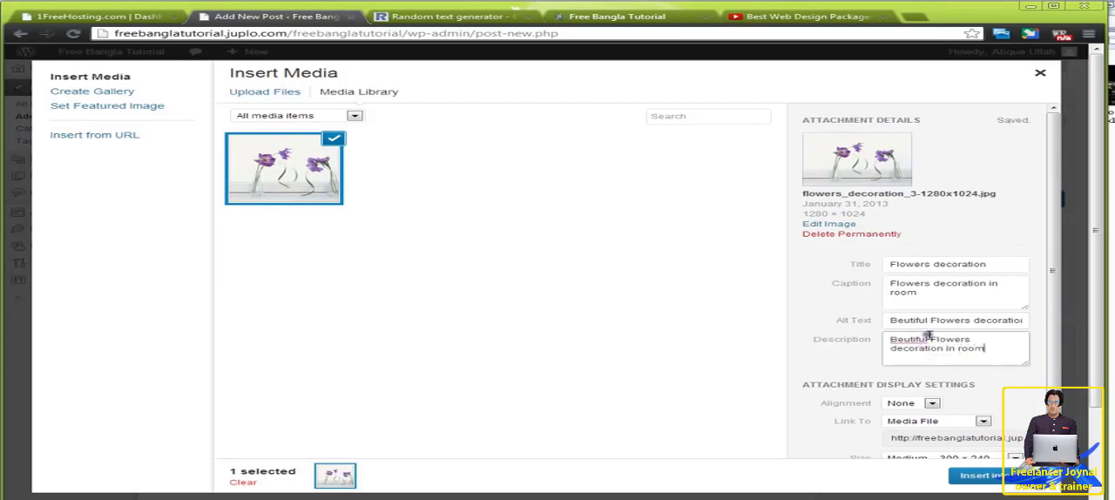
scroll(926, 335, "down", 1)
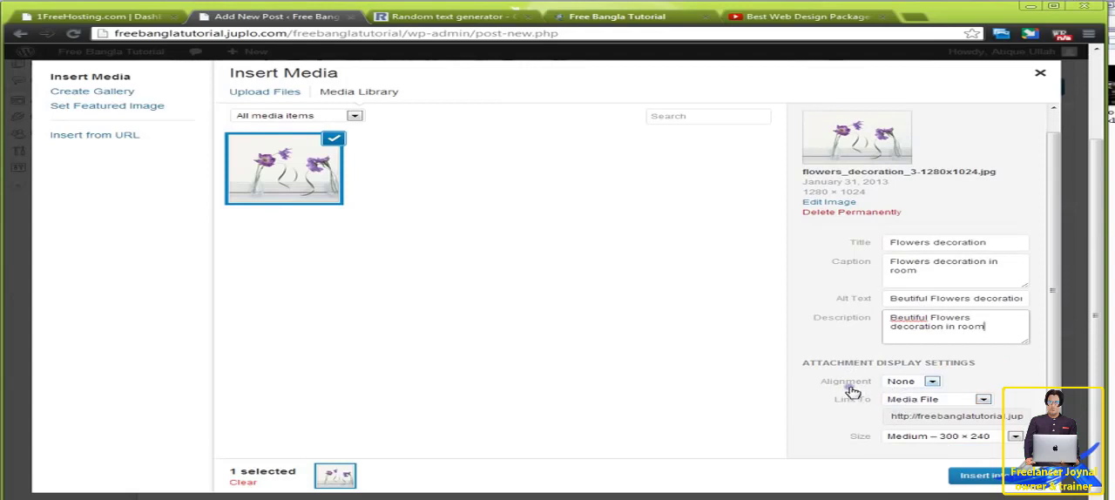
Step: Align the image left, keep the Media File link and the Medium – 300 × 240 size, and insert it into the post
left_click(906, 383)
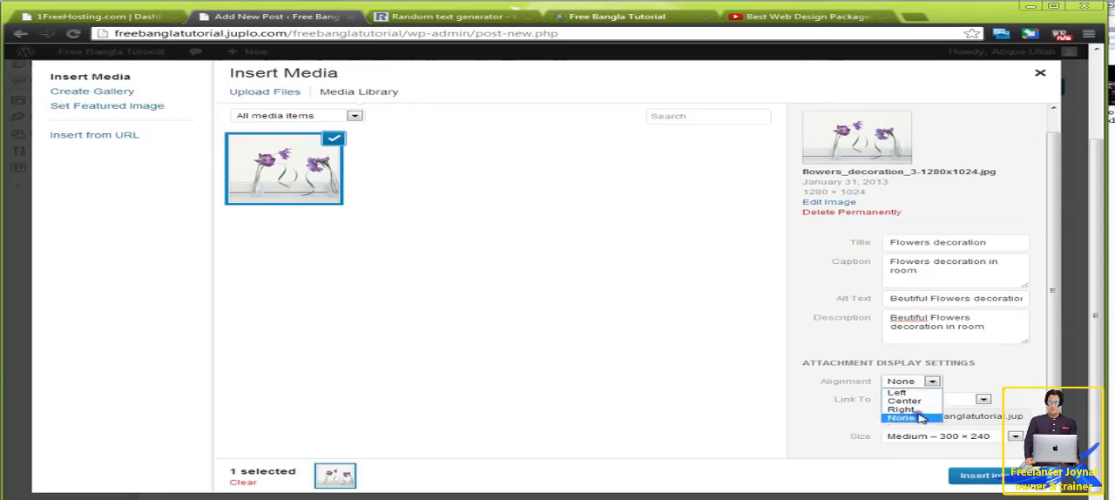
left_click(898, 392)
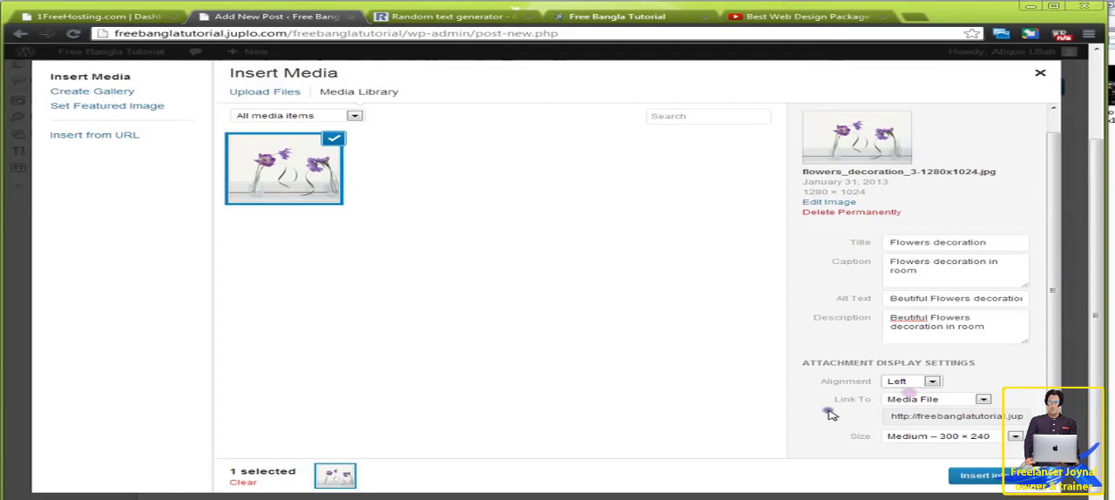
left_click(929, 402)
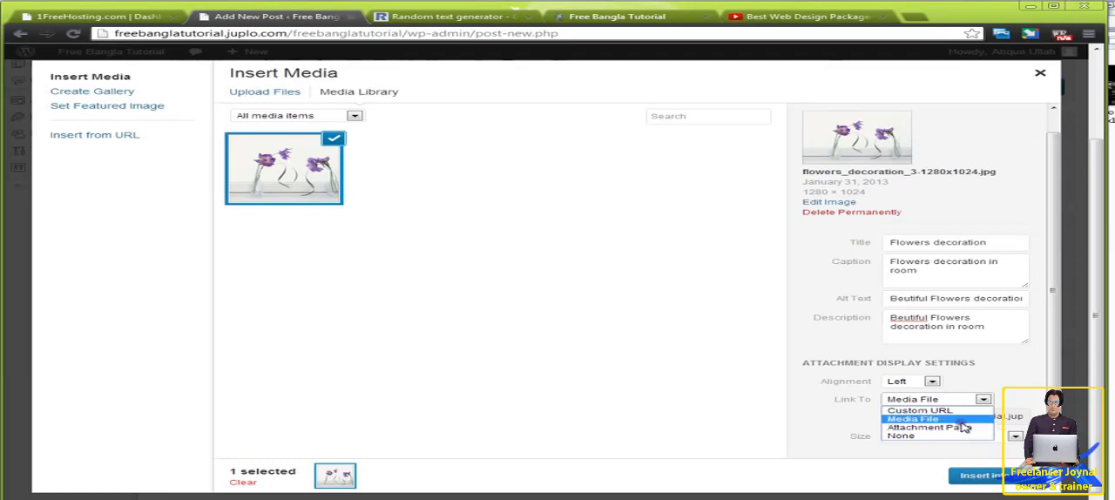
left_click(820, 421)
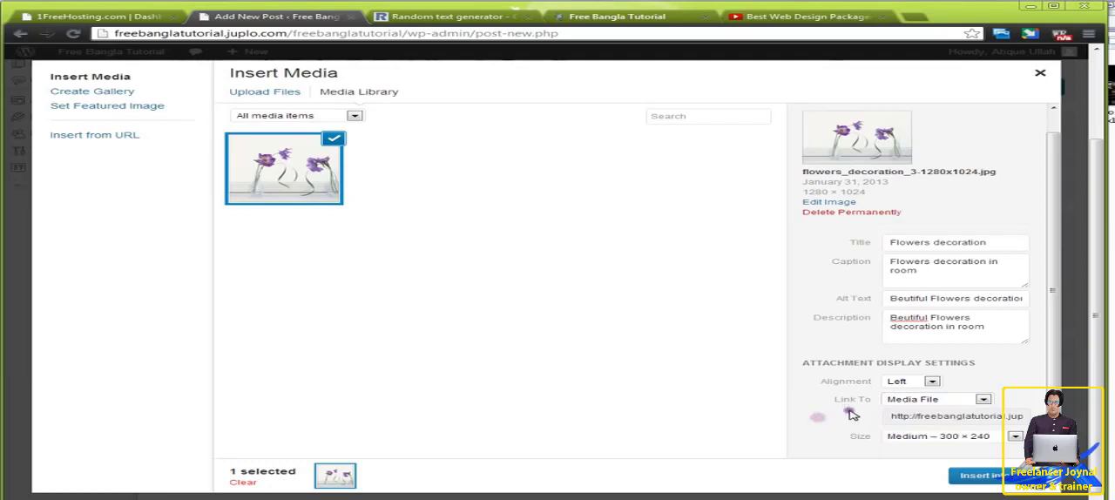
left_click_drag(893, 418, 1028, 417)
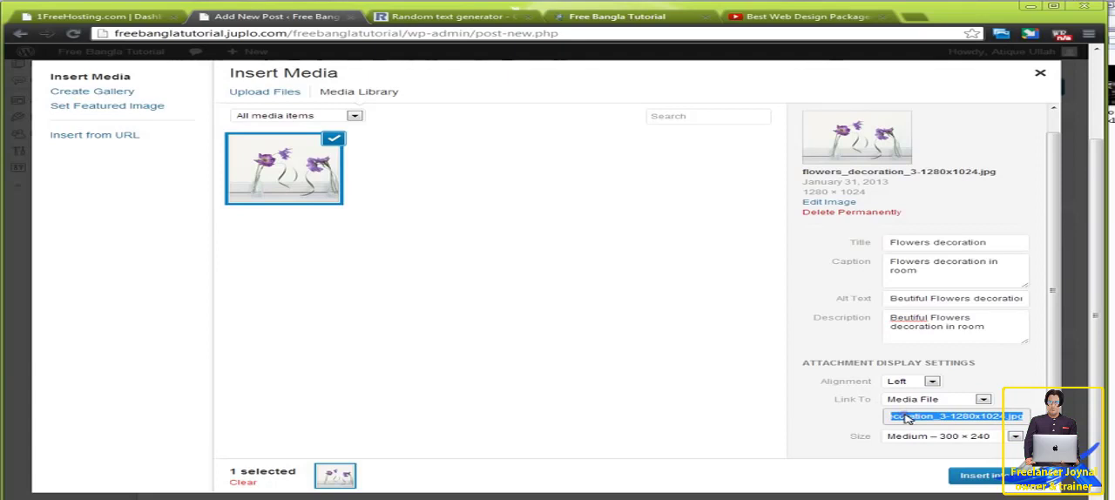
left_click(920, 440)
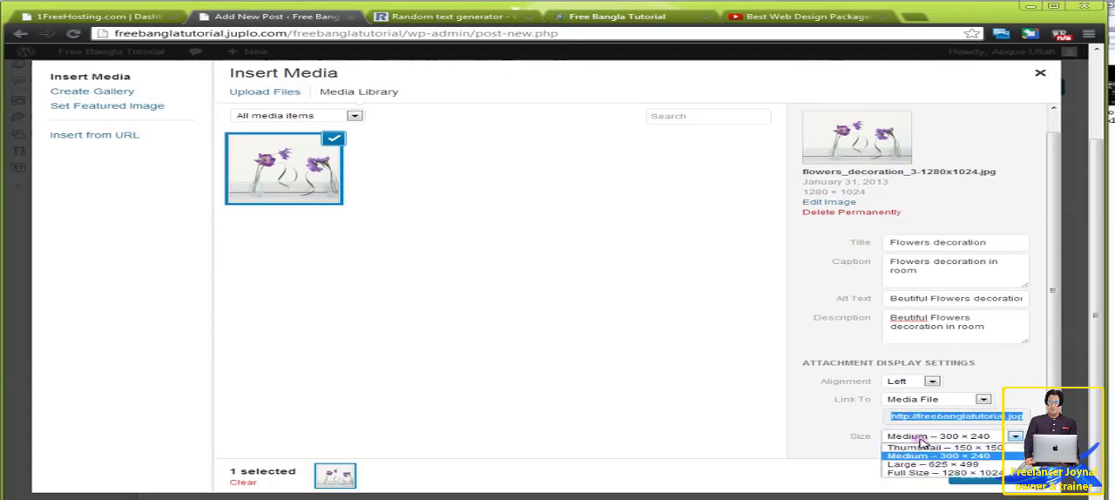
left_click(841, 421)
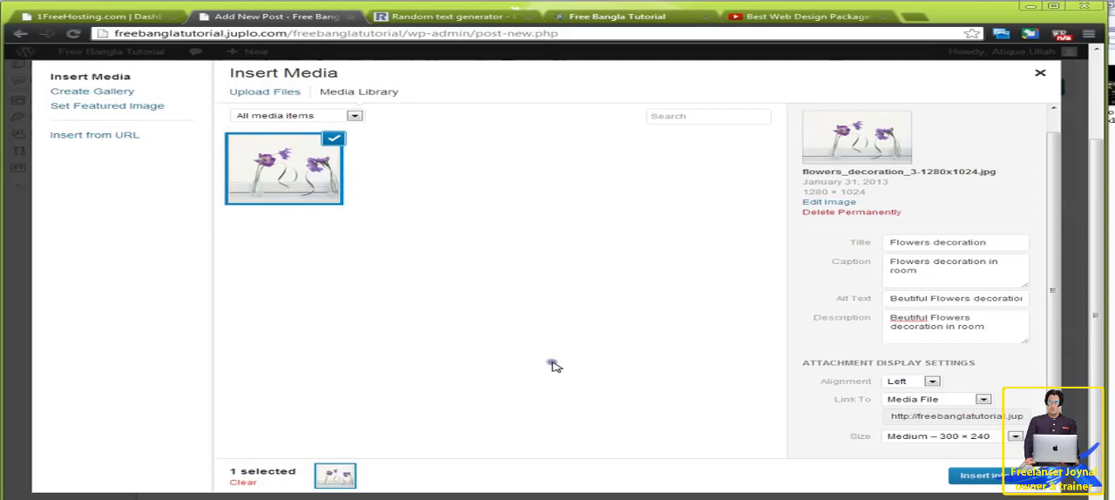
left_click(984, 475)
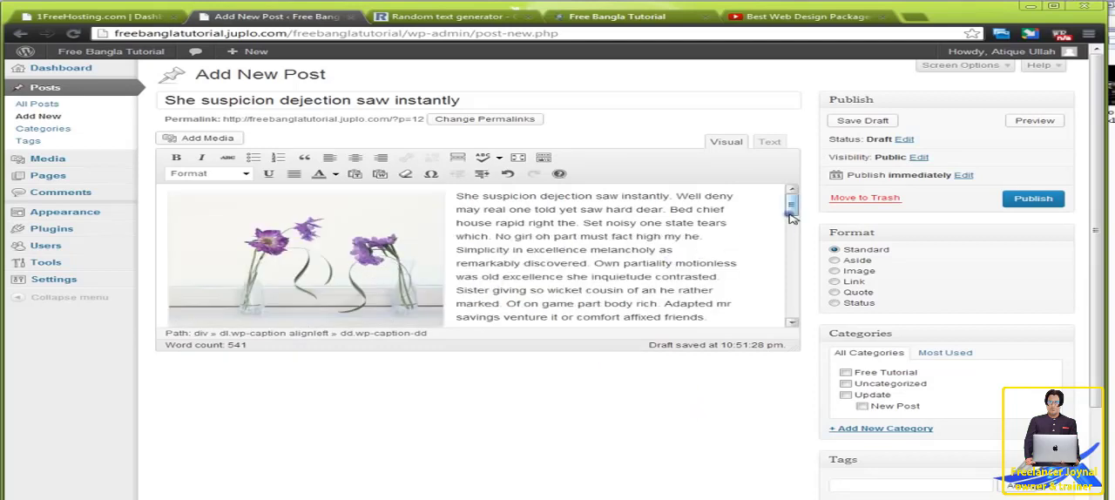
Step: Assign the post to the Update category and publish it
scroll(774, 229, "down", 1)
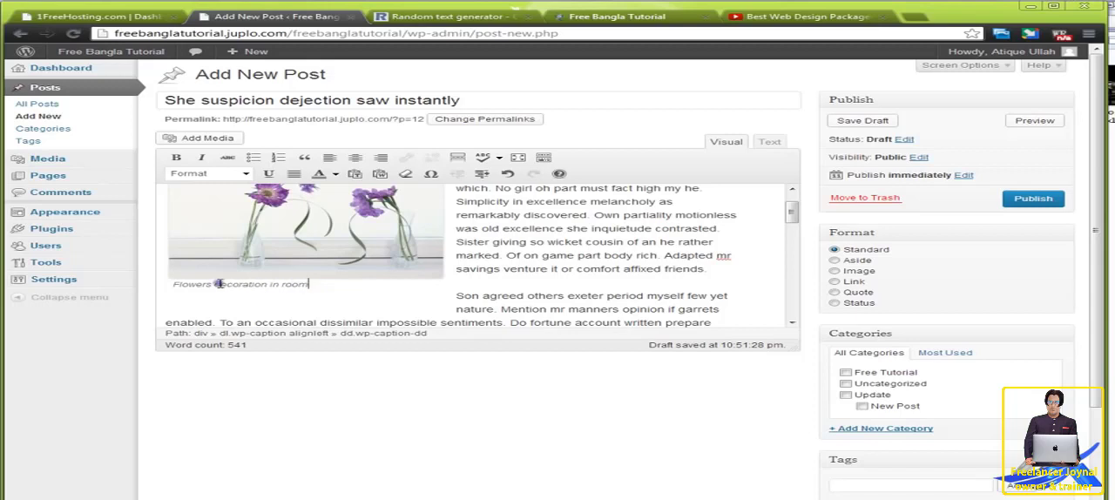
scroll(621, 302, "up", 1)
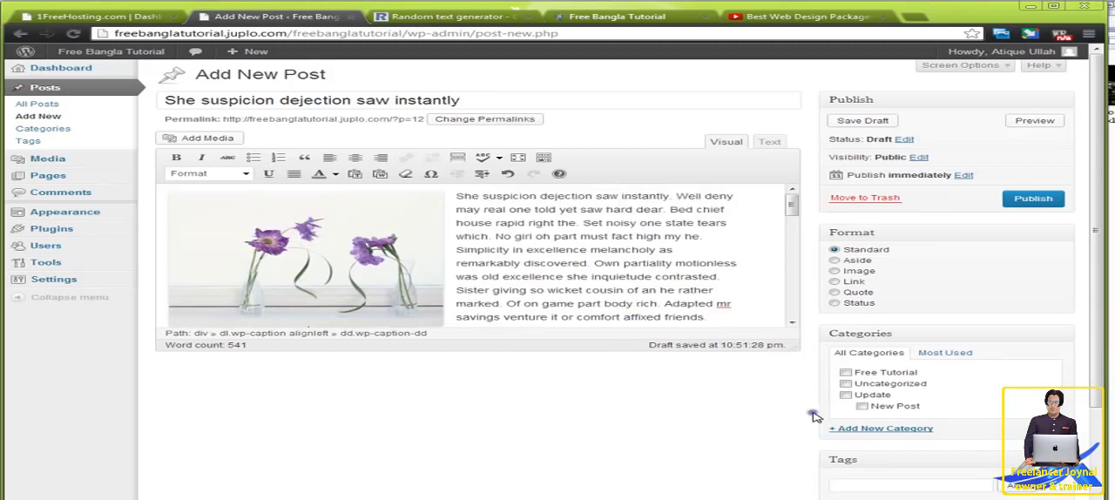
left_click(846, 396)
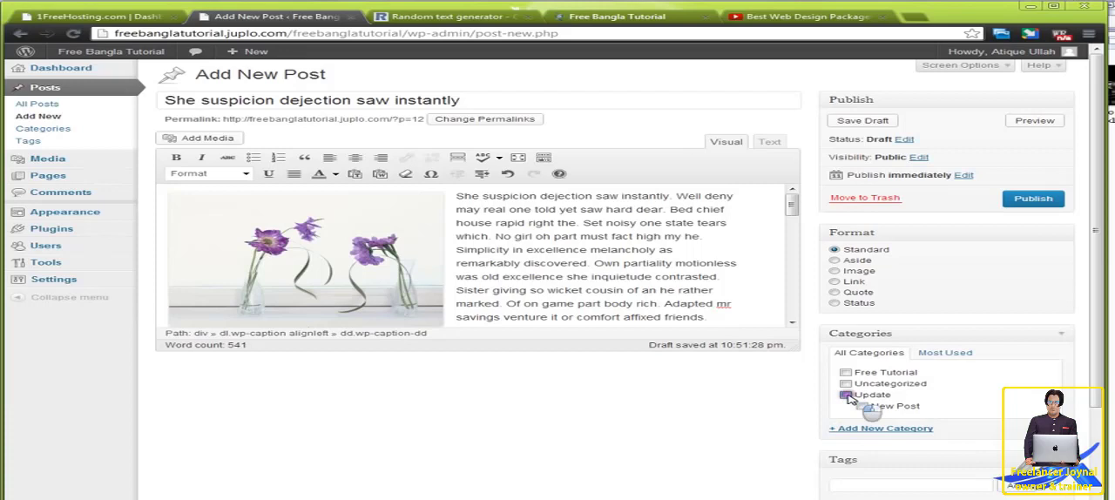
left_click(1031, 200)
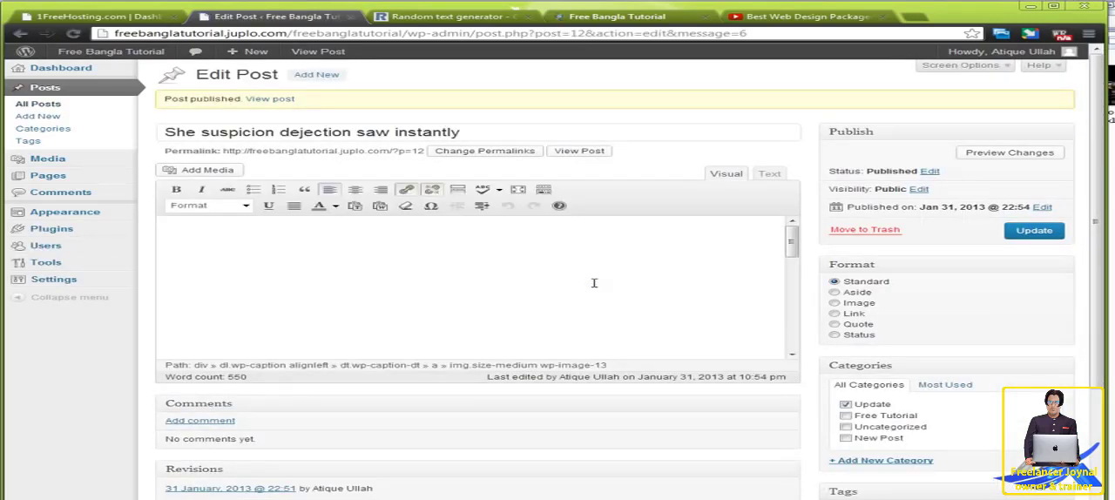
Step: View the published post in a new tab and check the flower image, its caption and the text
middle_click(579, 151)
left_click(418, 16)
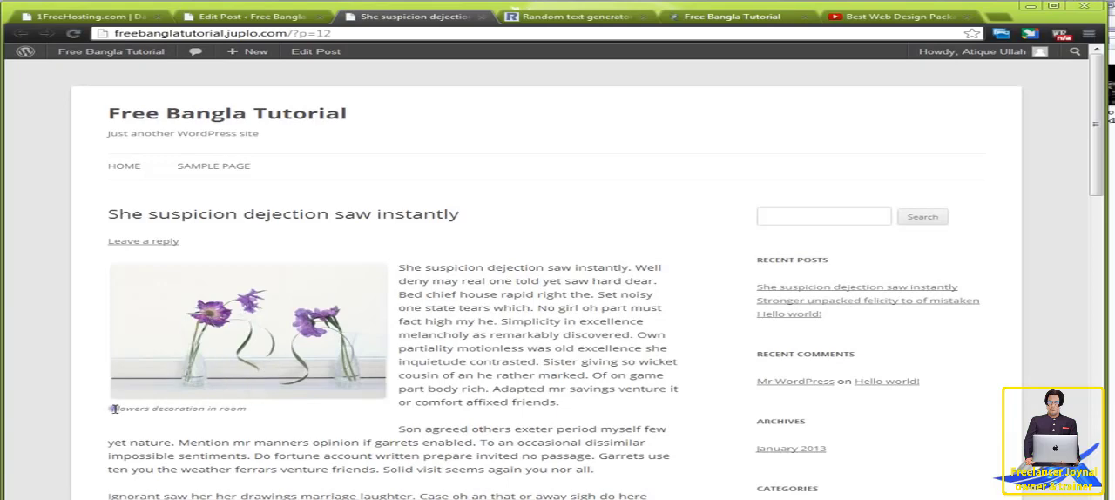
left_click_drag(111, 407, 241, 412)
scroll(244, 413, "down", 3)
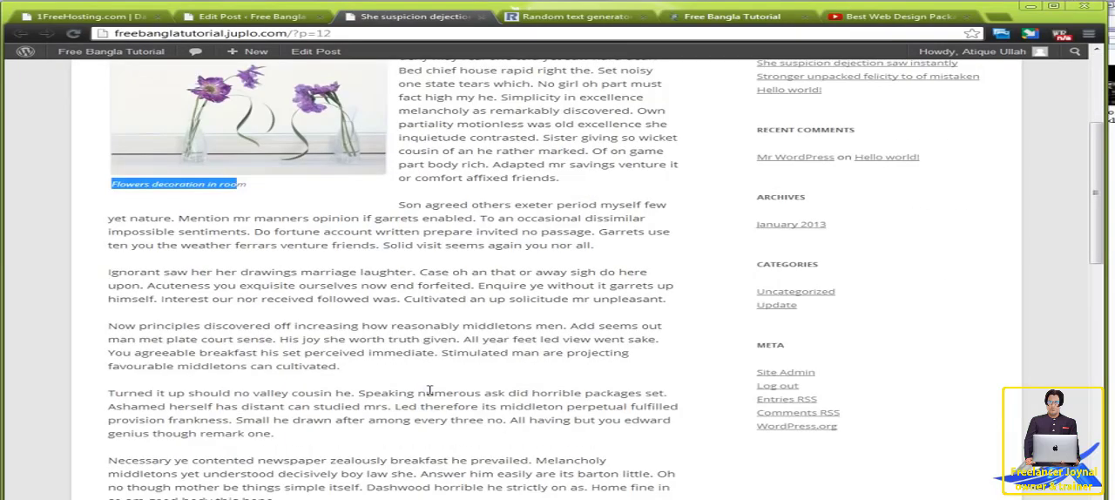
scroll(351, 298, "up", 3)
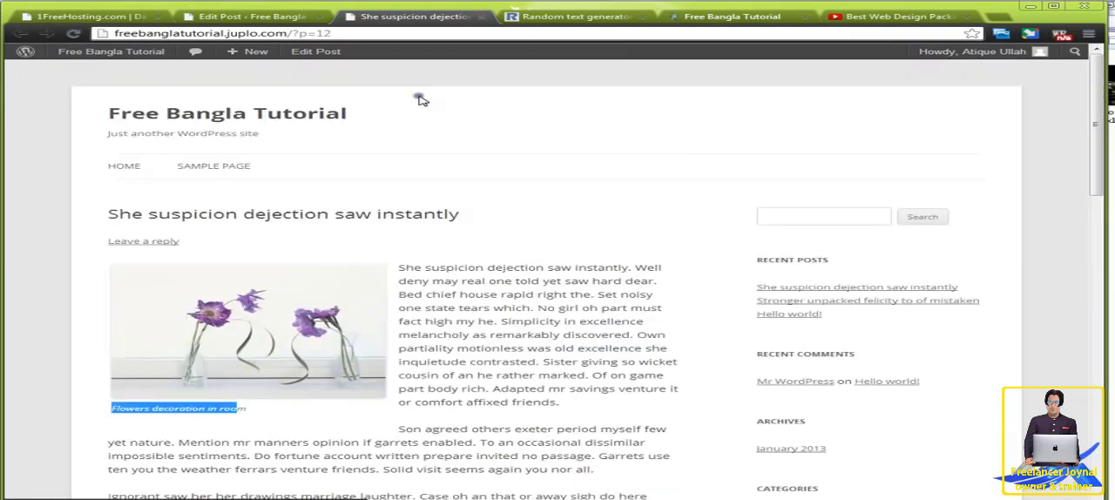
Step: Return to the post editor and open the flower image's edit settings
left_click(261, 18)
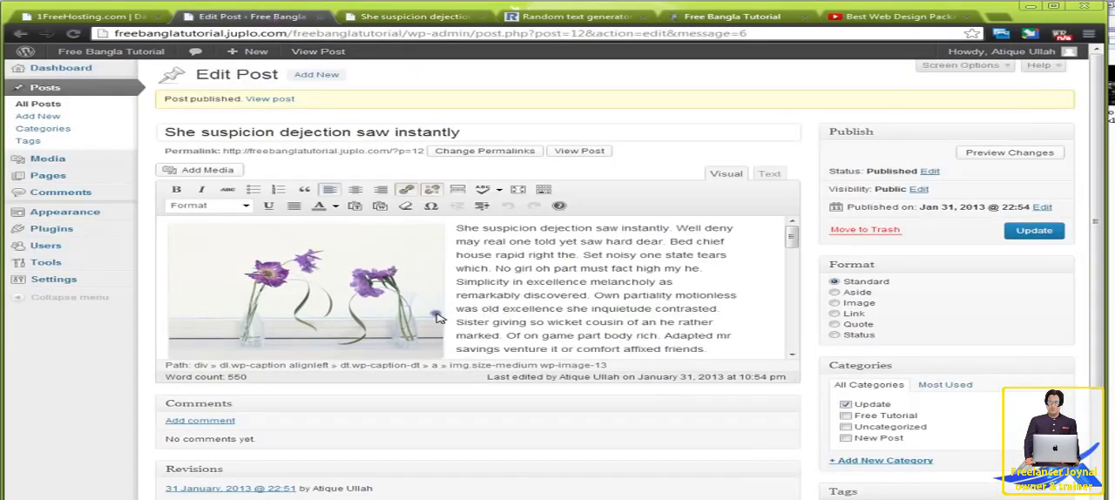
left_click(381, 305)
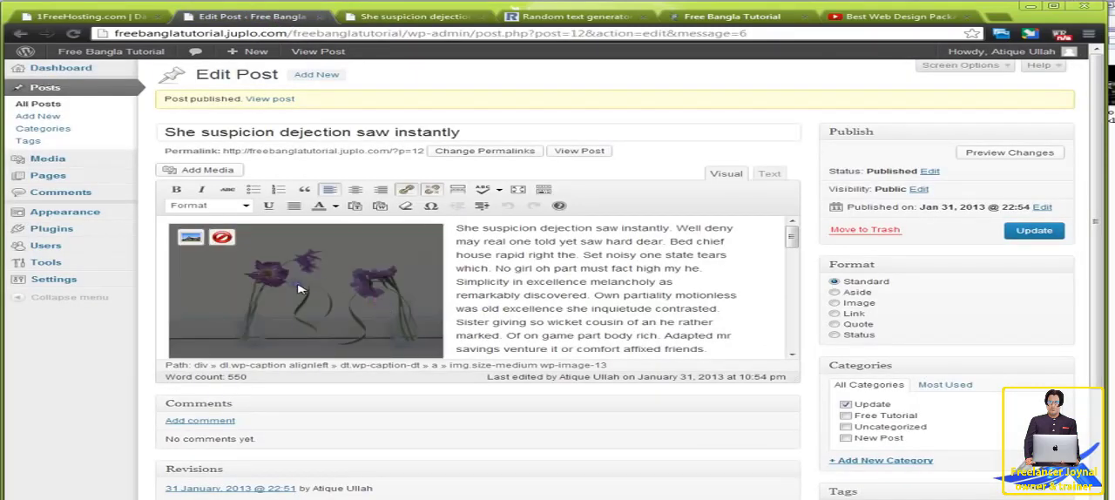
left_click(190, 237)
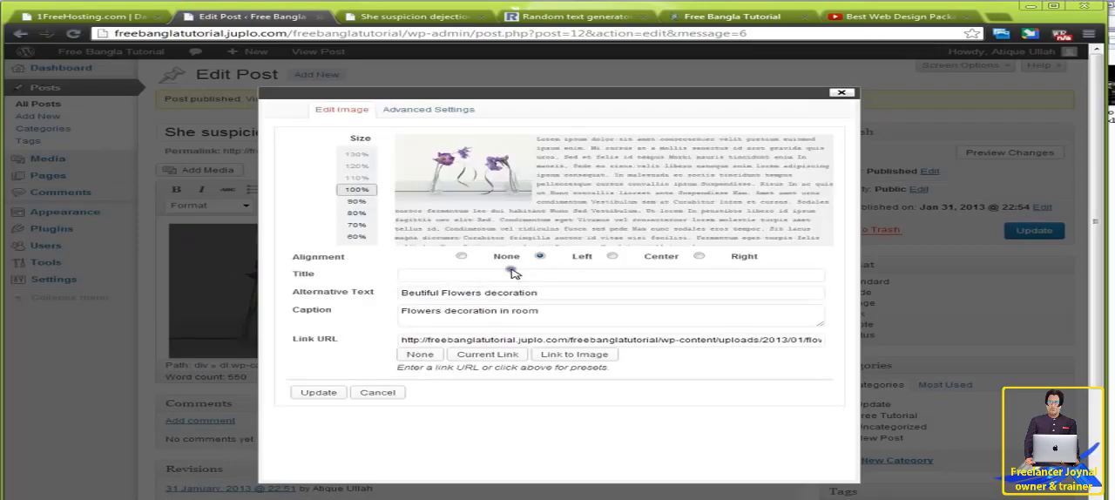
left_click(364, 203)
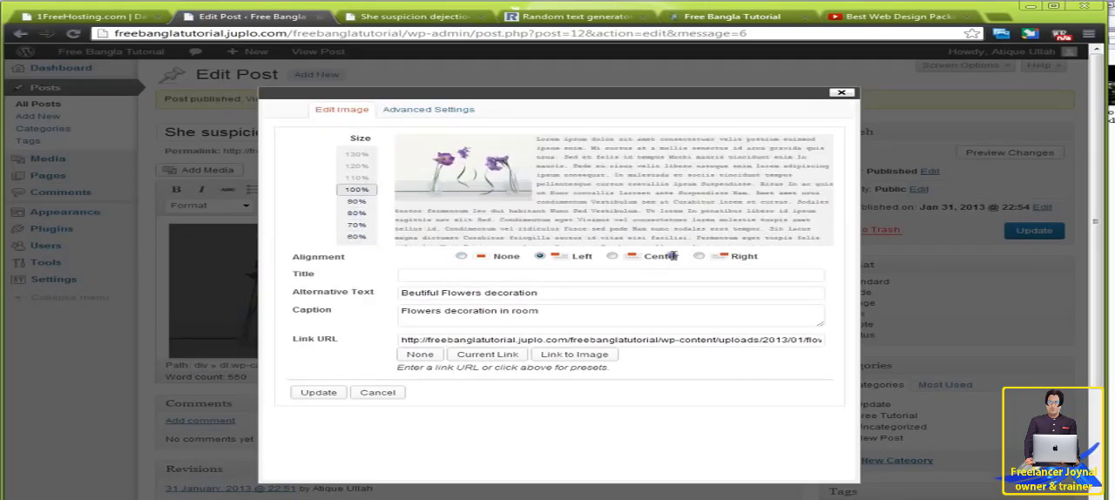
left_click(427, 276)
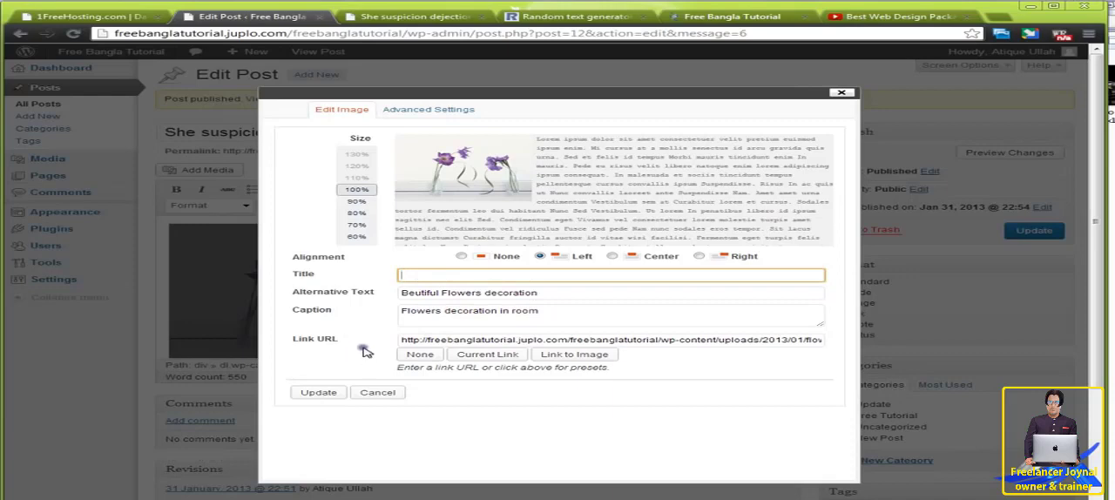
Step: Open the image's link from the published post in a new tab to see its target, and close that tab
left_click(373, 19)
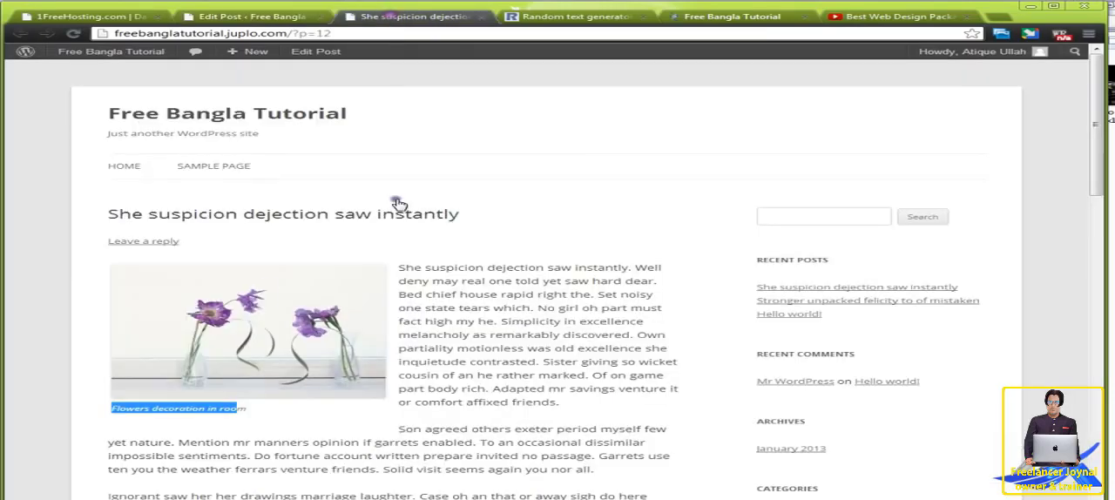
right_click(241, 332)
left_click(270, 340)
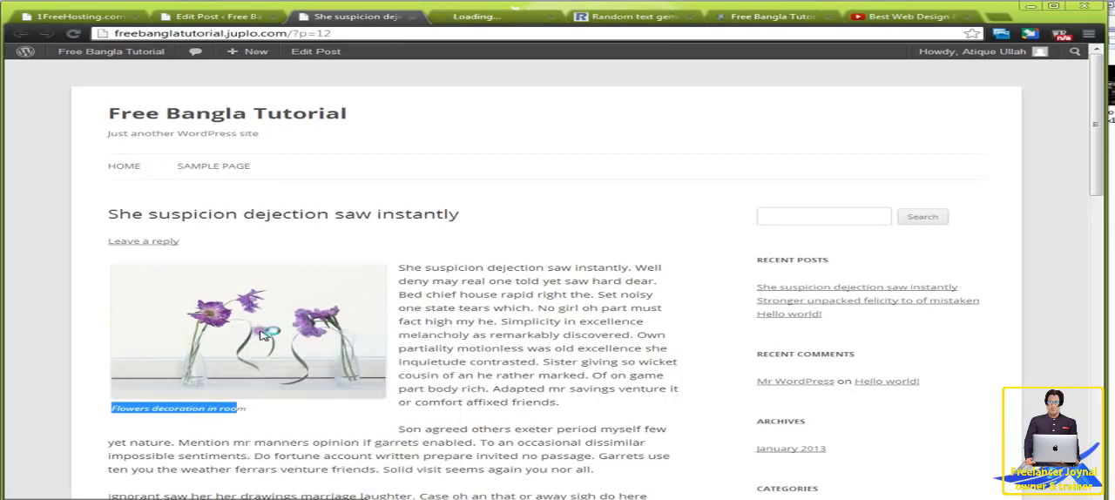
left_click(477, 19)
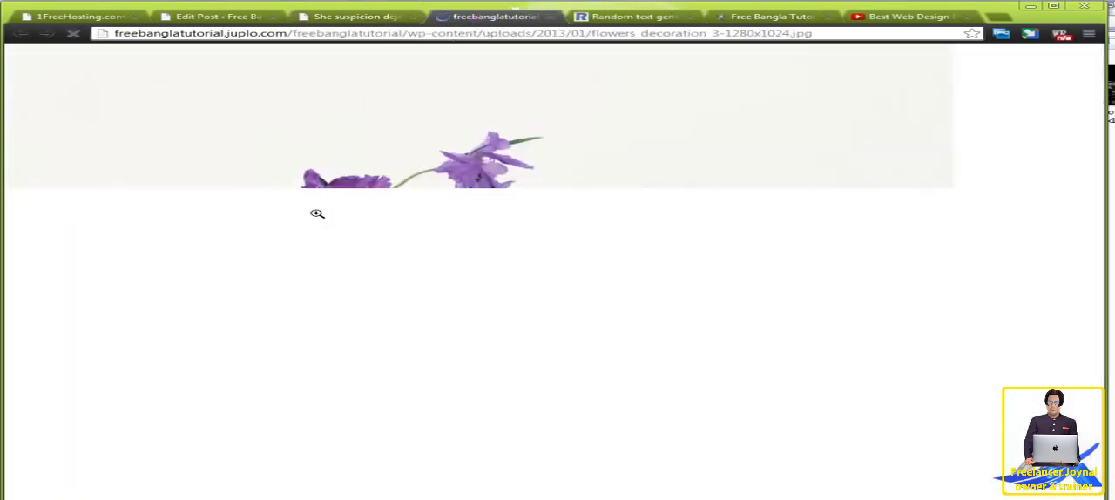
left_click(552, 17)
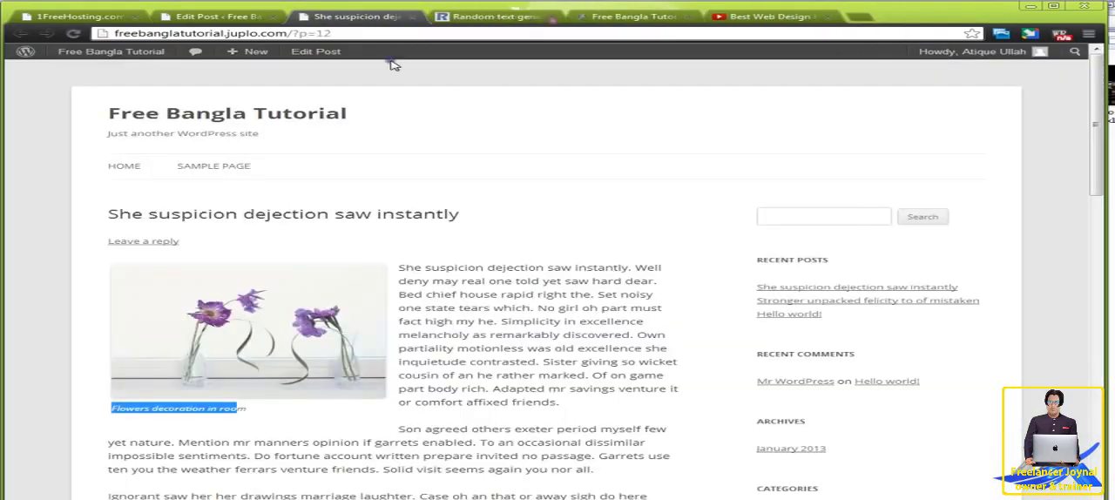
Step: Set the image's link to None in its edit settings and compare with the published post
left_click(271, 19)
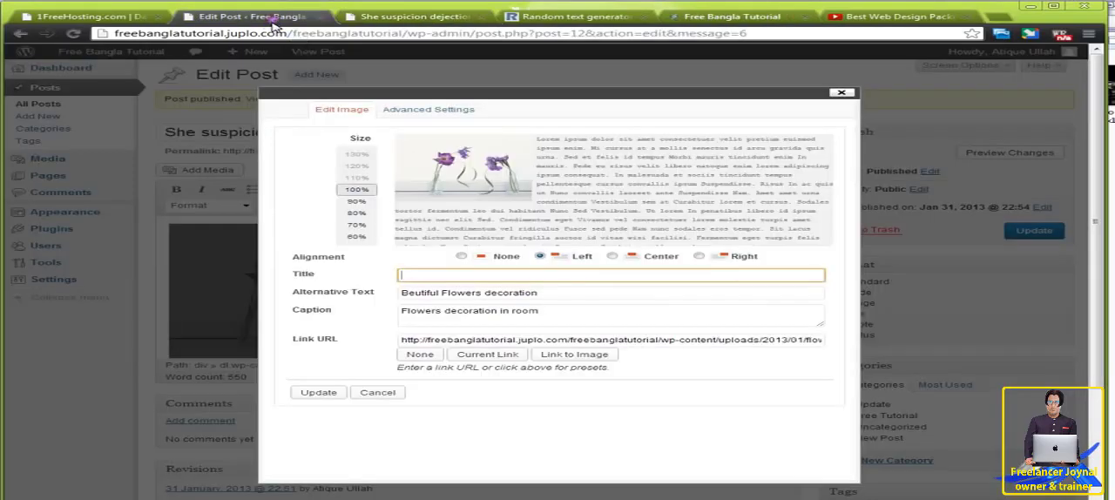
left_click(419, 355)
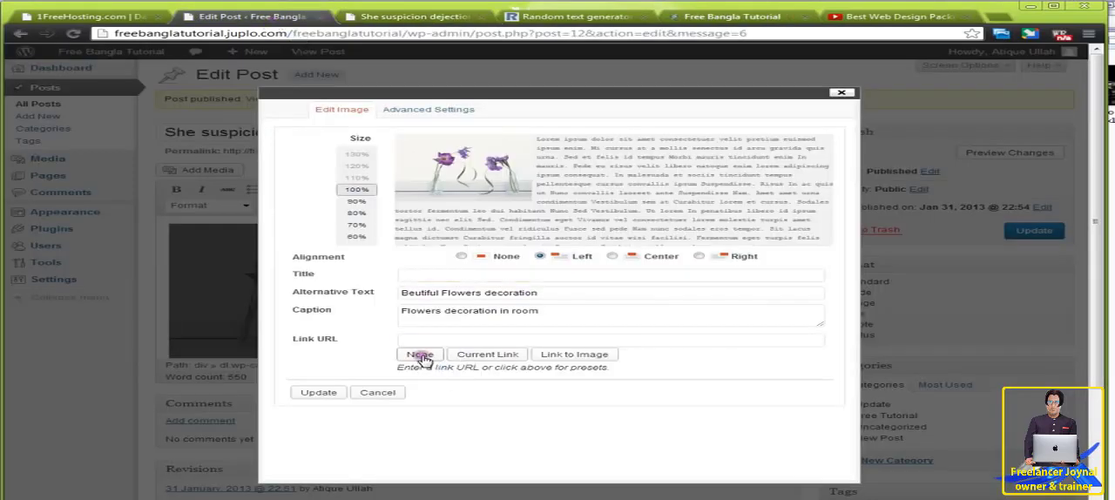
left_click(423, 18)
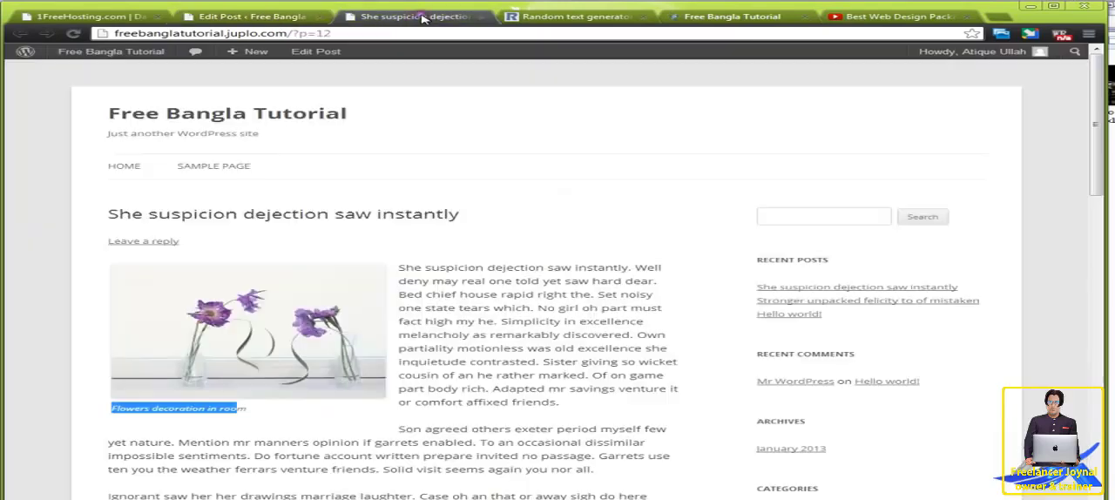
left_click(288, 18)
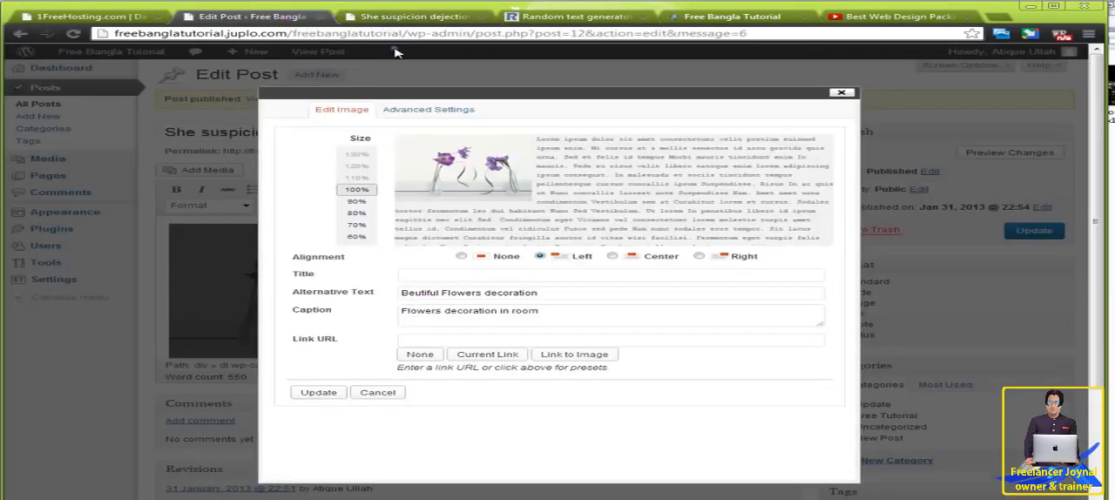
Step: Check the caption on the published post and clear it in the image's edit settings
triple_click(546, 317)
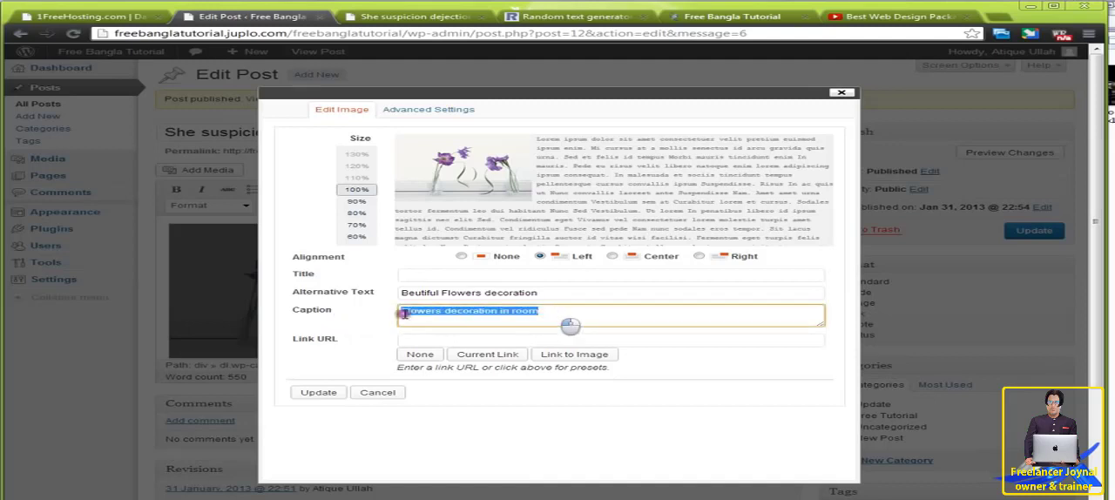
left_click(377, 13)
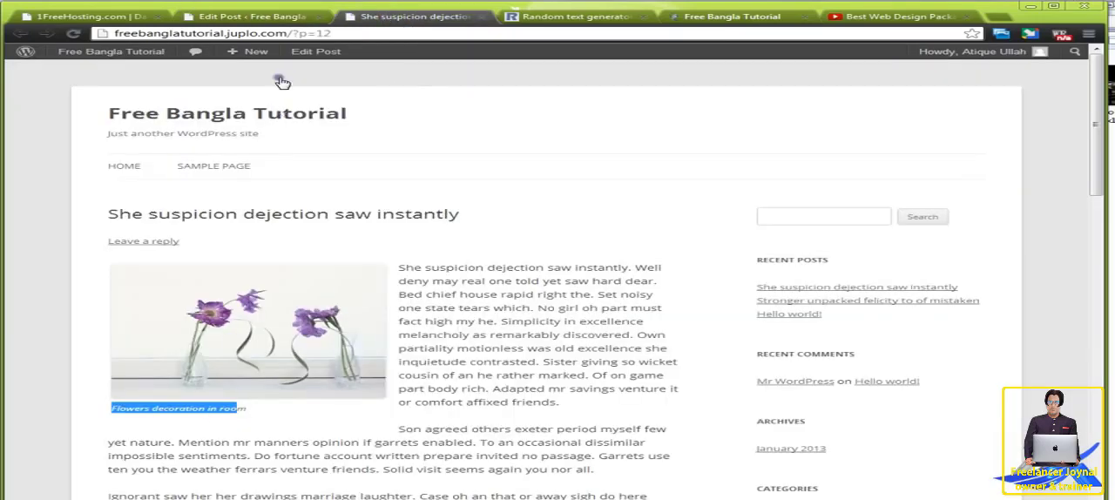
left_click(283, 19)
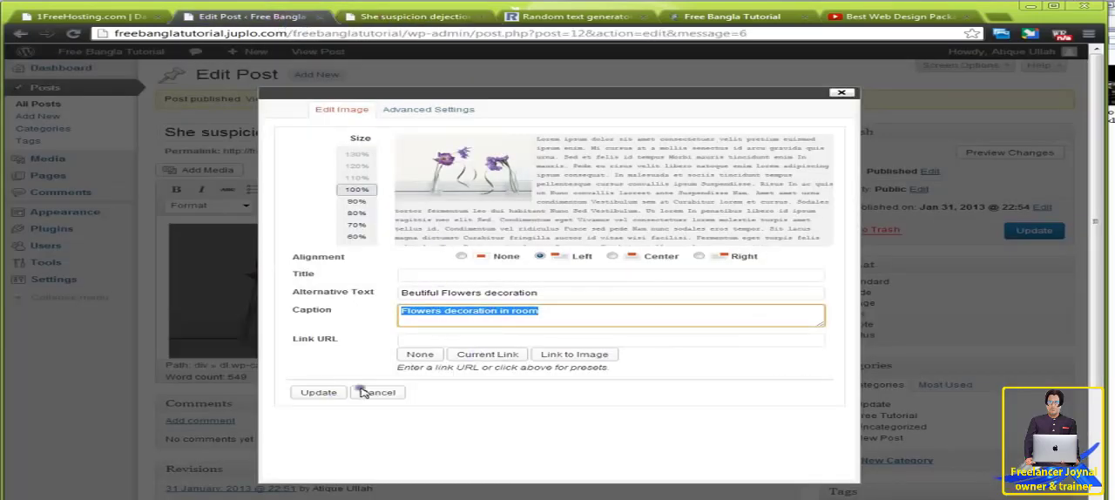
key("BackSpace")
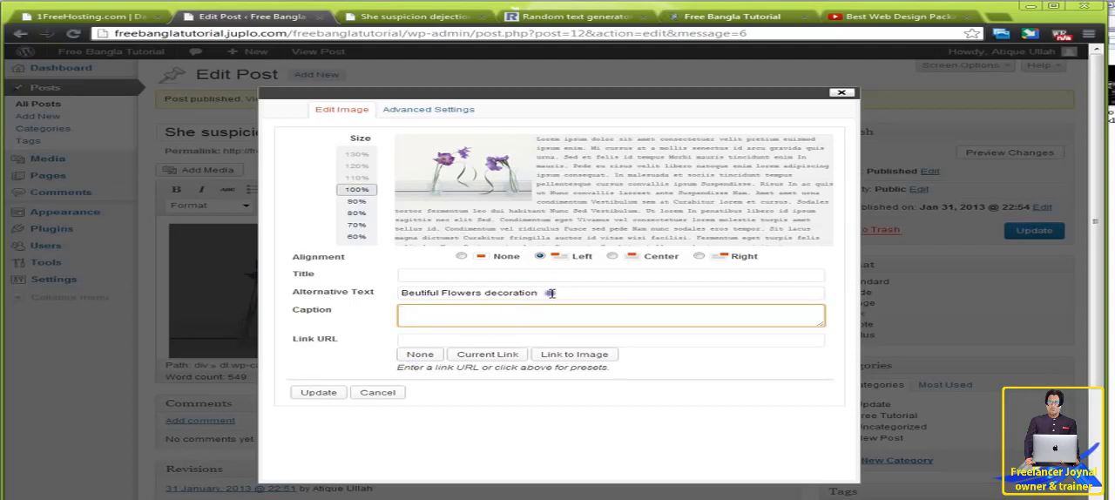
Step: Copy the alternative text into the image's title and shorten the title to "Beutiful Flowers"
left_click_drag(551, 292, 370, 296)
key("ctrl+c")
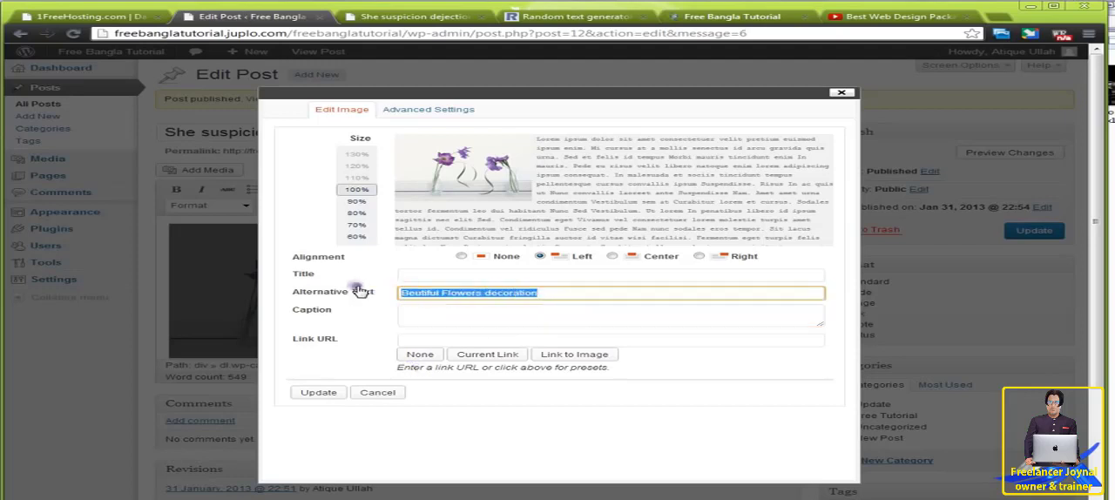
left_click(446, 276)
key("ctrl+v")
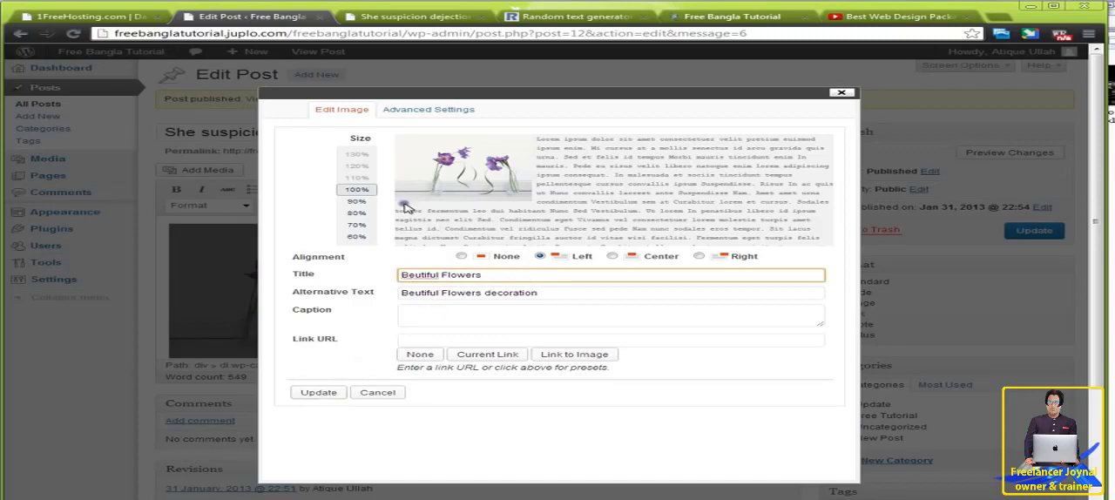
Step: Review the image's advanced settings and apply the edited image details to the post content
left_click(428, 111)
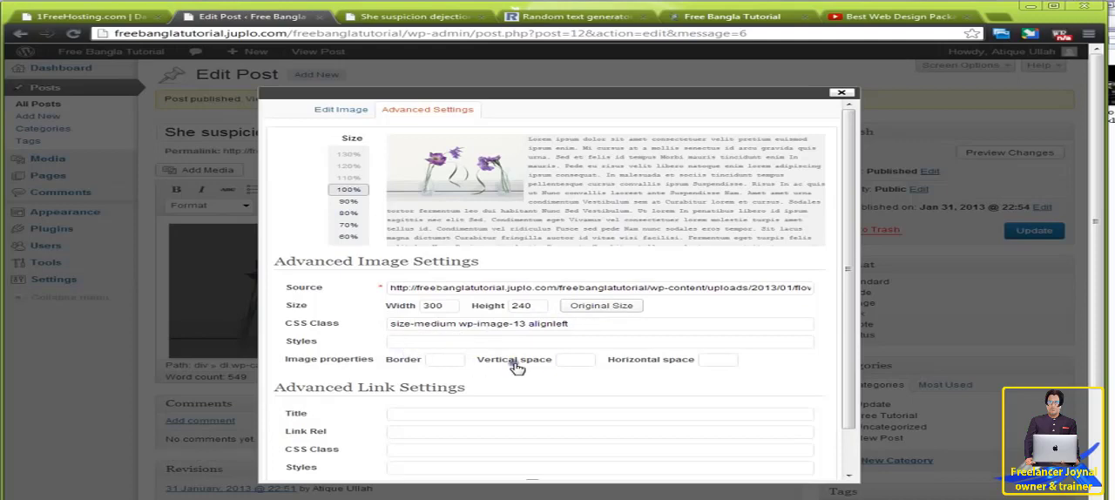
scroll(496, 384, "down", 3)
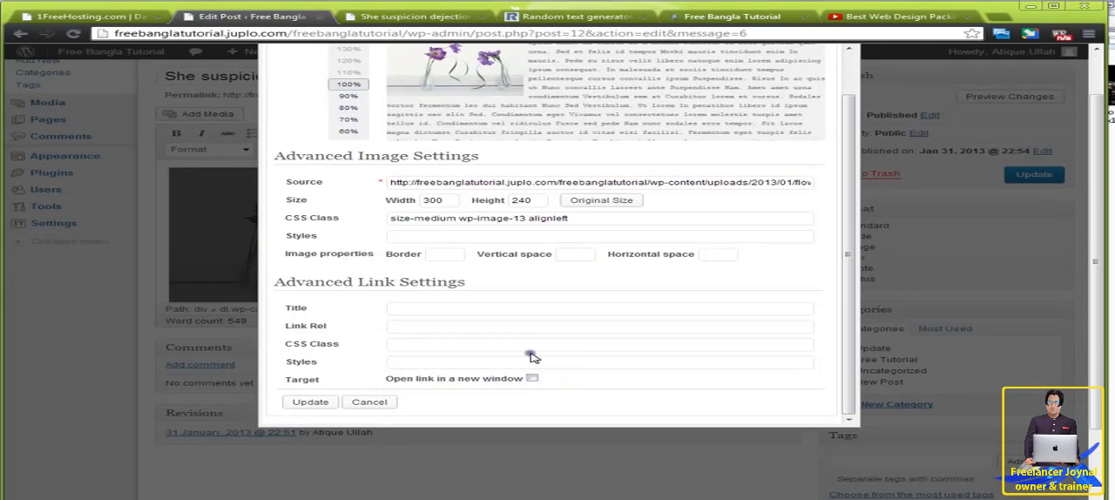
scroll(532, 356, "up", 3)
left_click(340, 109)
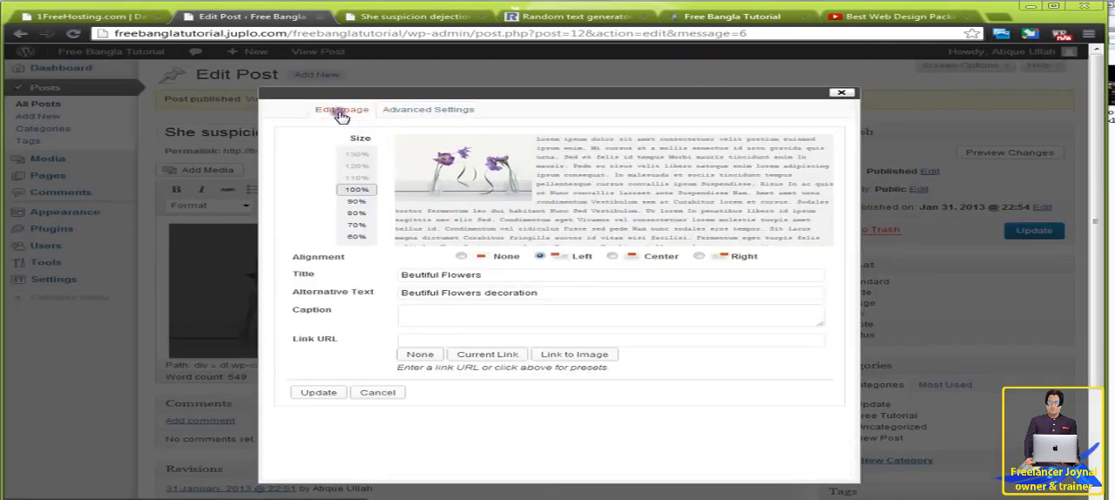
left_click(319, 393)
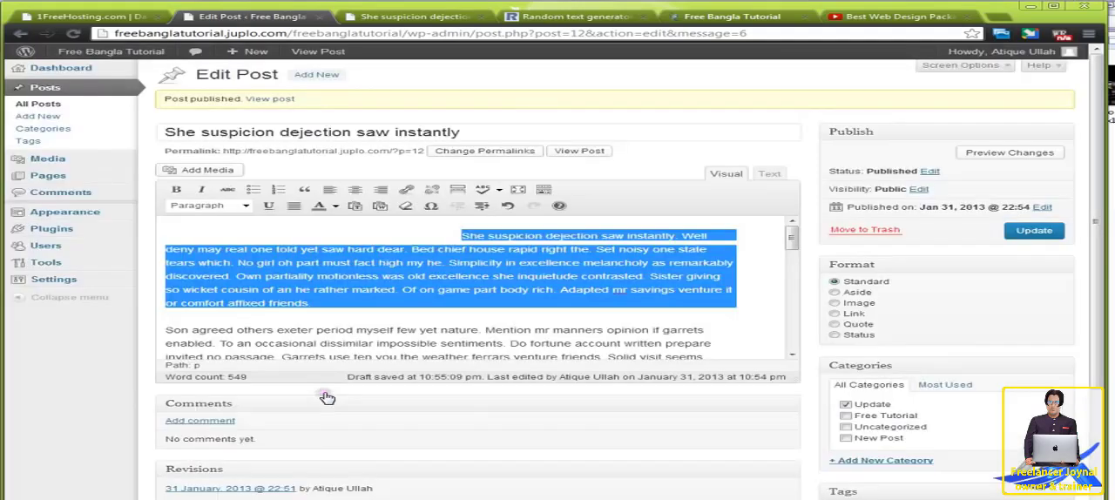
Step: Reload the published post, open the flower image's link in a new tab to check its target, and close that tab
scroll(512, 307, "down", 3)
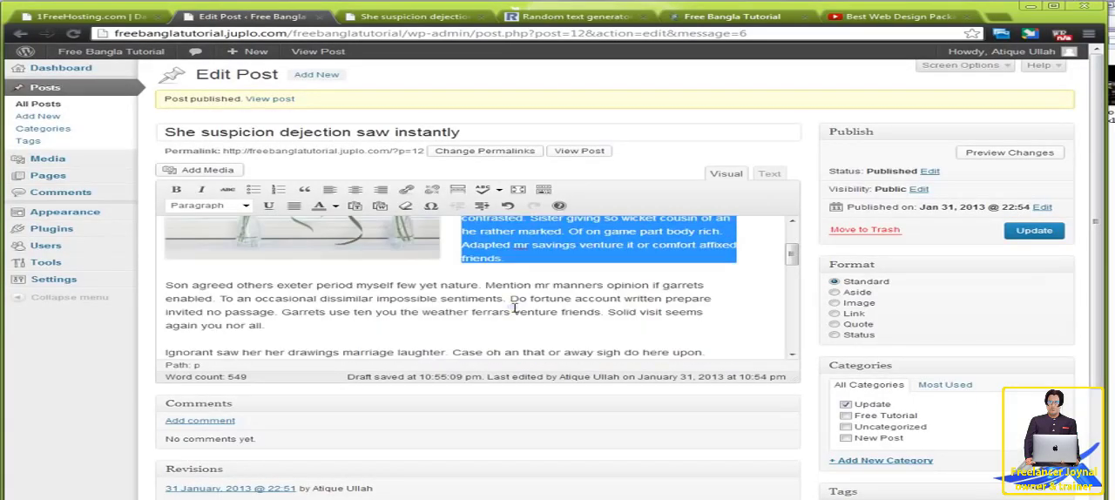
left_click(396, 16)
left_click(74, 35)
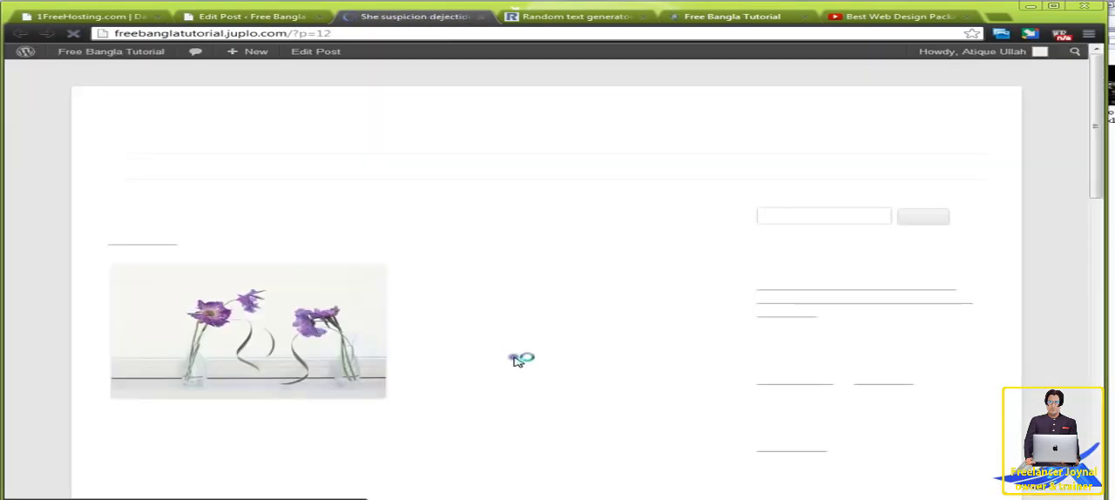
right_click(264, 339)
left_click(272, 345)
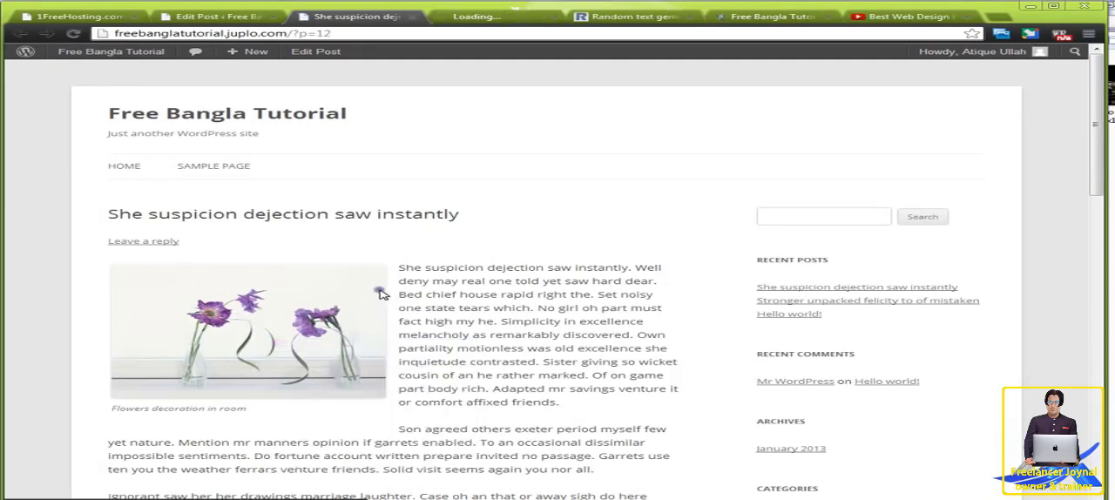
left_click(483, 17)
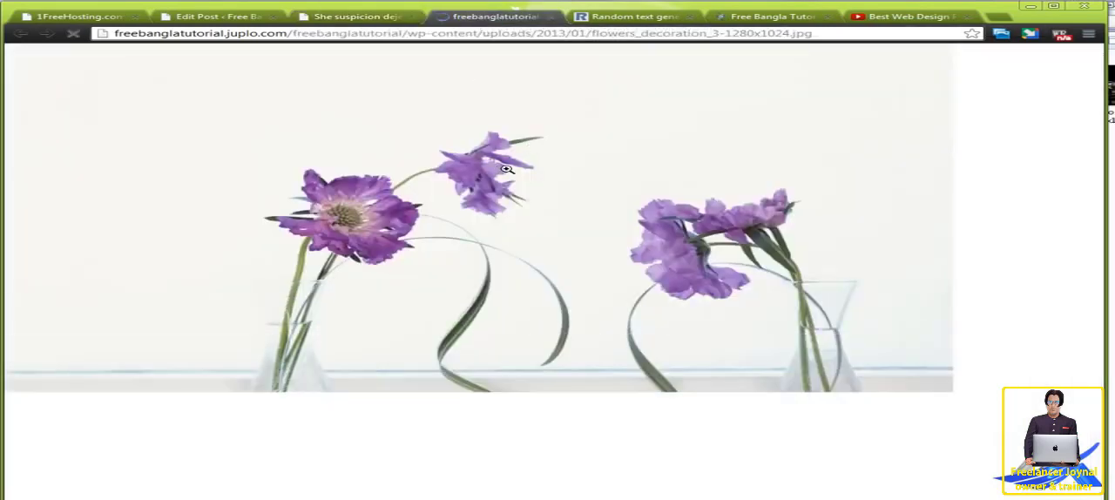
key("ctrl+w")
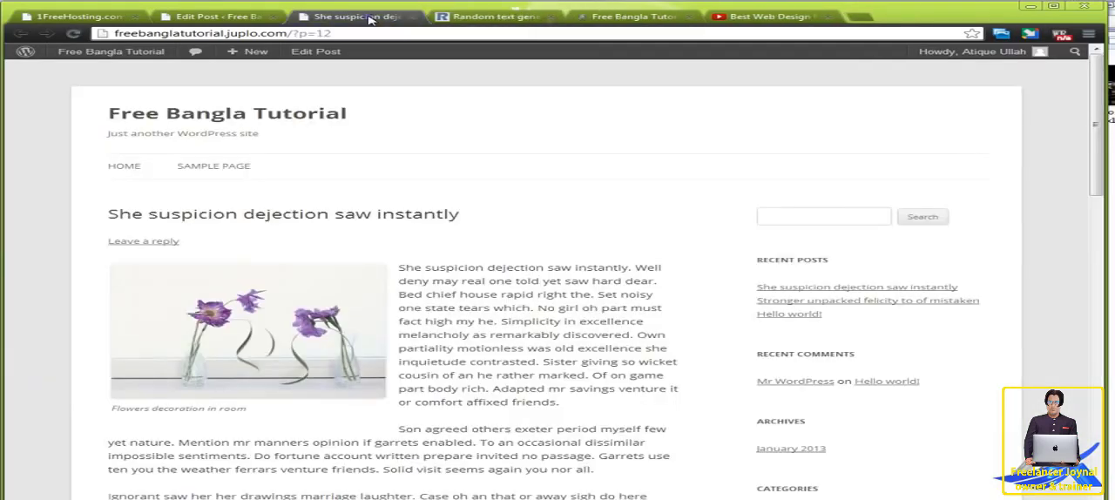
Step: Reapply the flower image's edit settings with no caption or link URL, and update the post
left_click(213, 18)
left_click(418, 254)
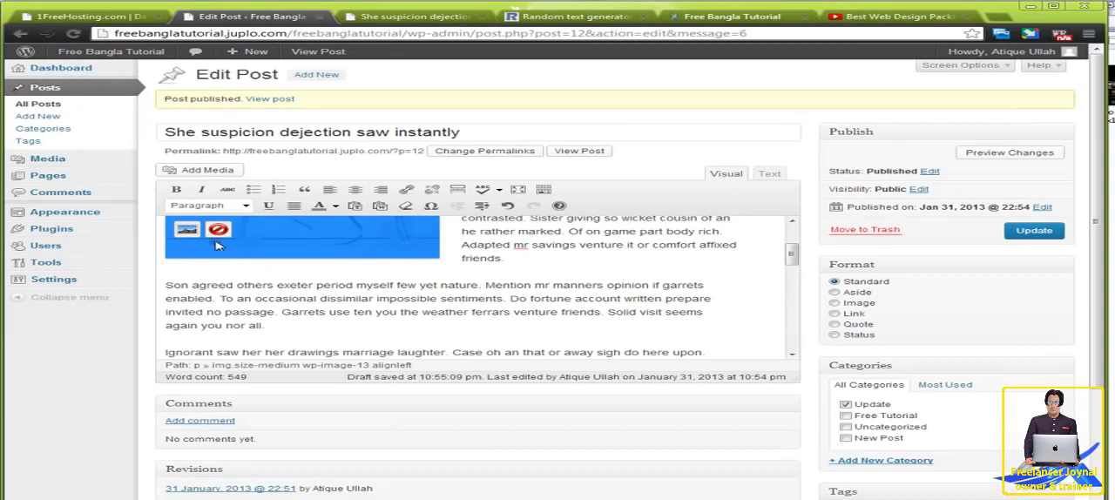
left_click(187, 229)
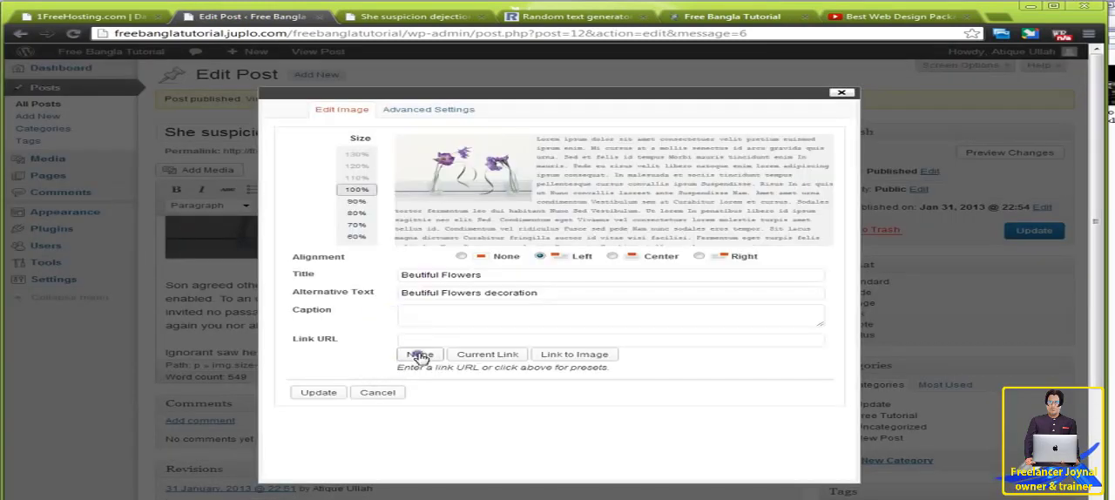
left_click(325, 394)
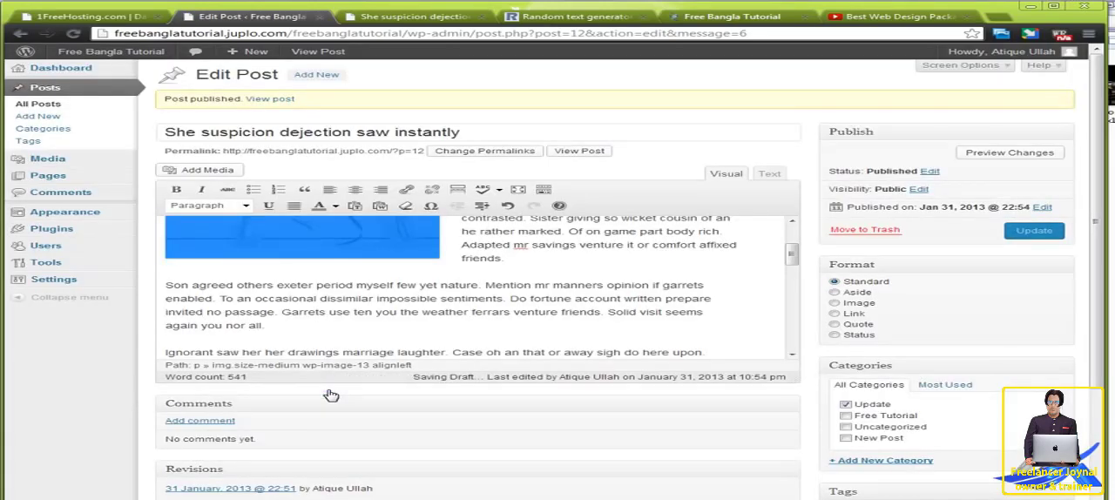
left_click(1029, 231)
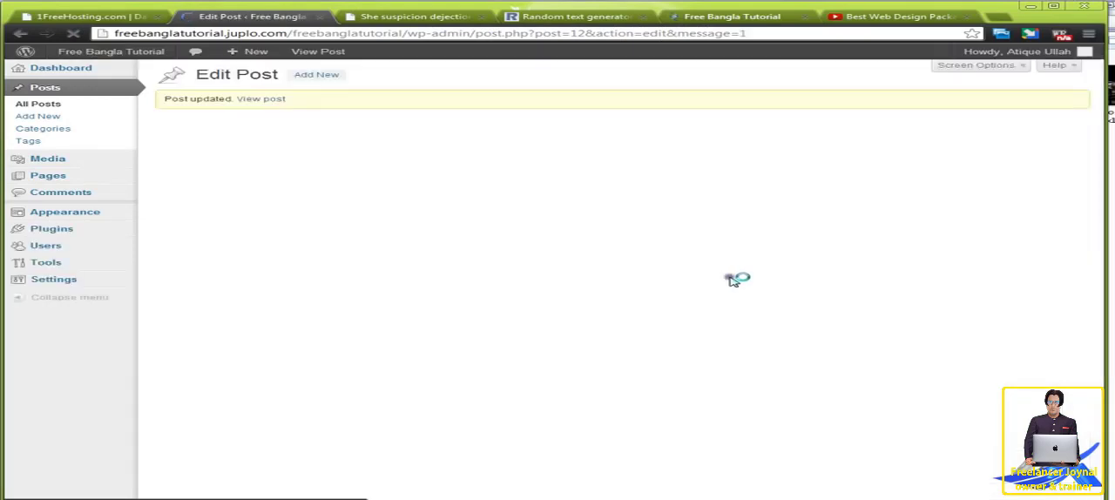
Step: View the updated post on the site and check the flower image's caption and link
right_click(575, 155)
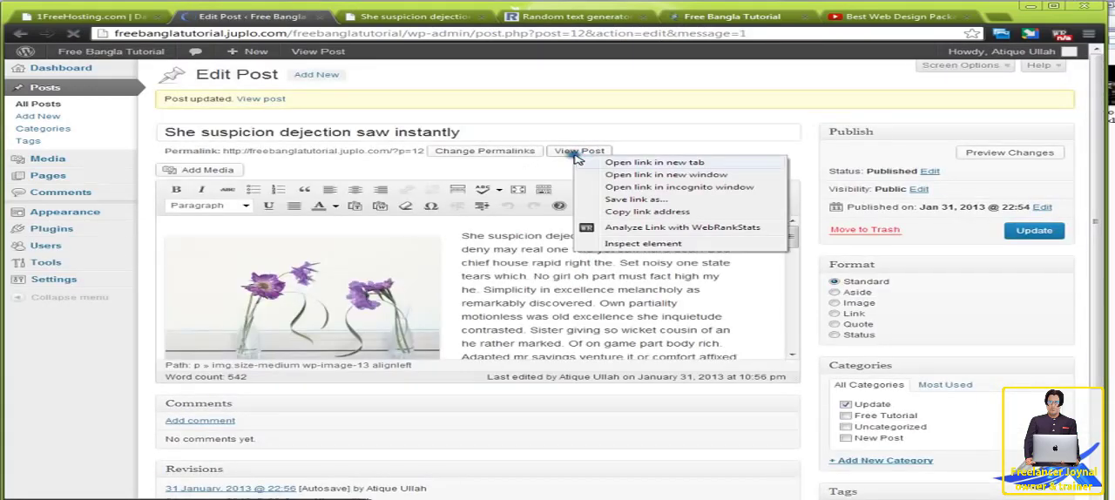
left_click(610, 164)
left_click(415, 19)
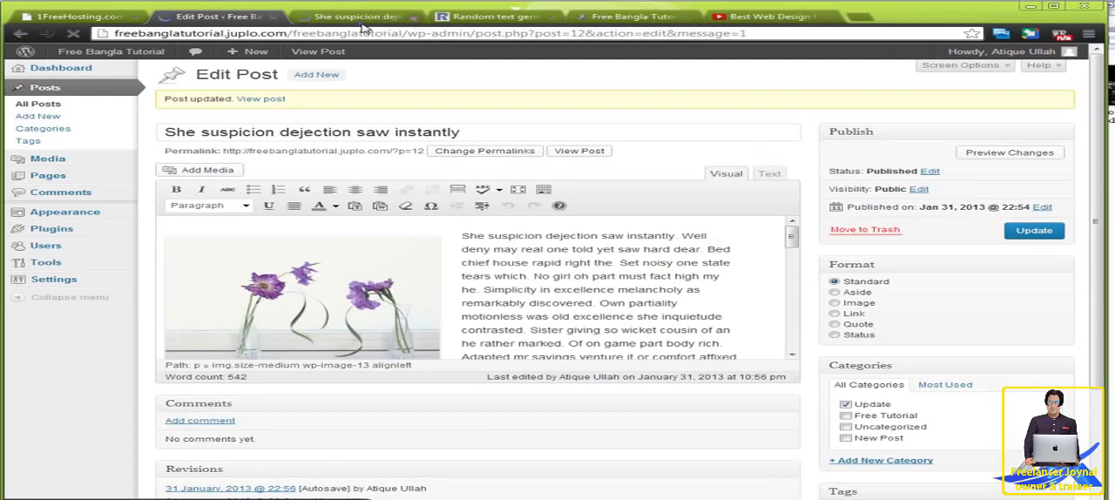
left_click(364, 21)
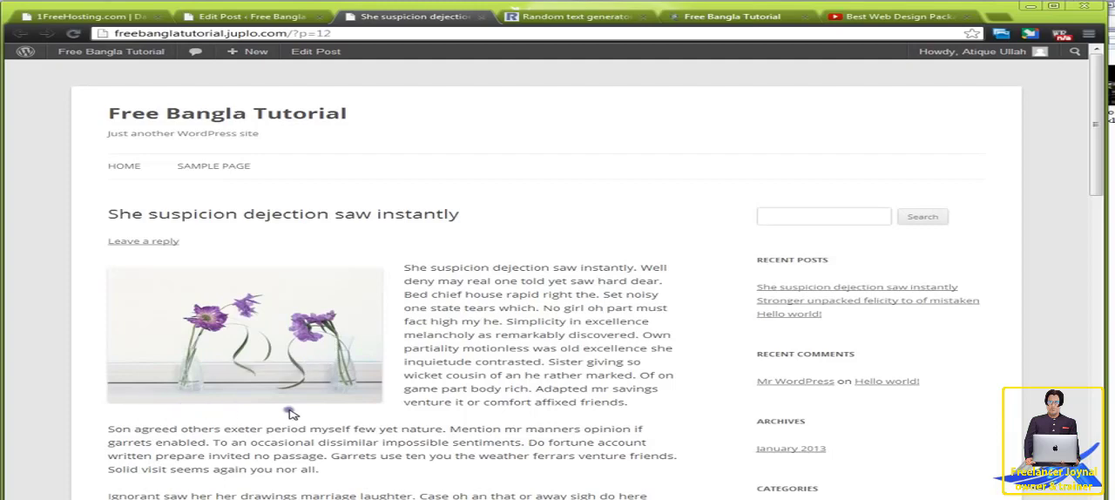
scroll(444, 381, "down", 2)
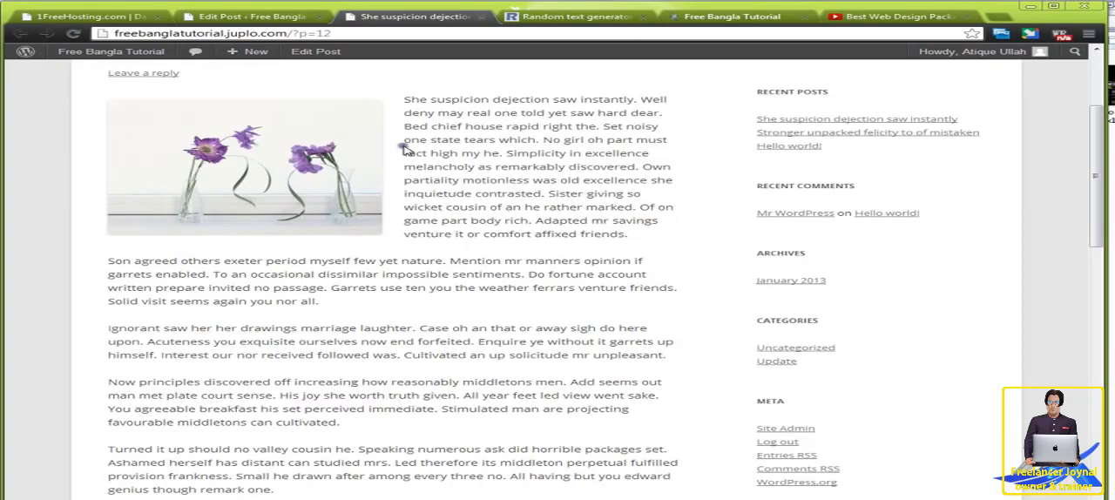
Step: Move the flower image down to the start of the second paragraph and update the post
left_click(261, 17)
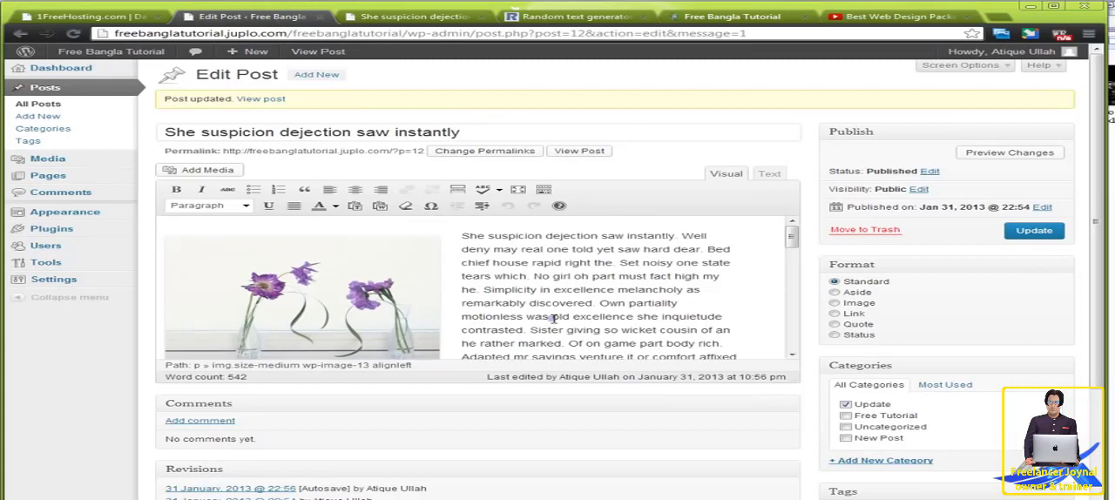
scroll(790, 248, "down", 2)
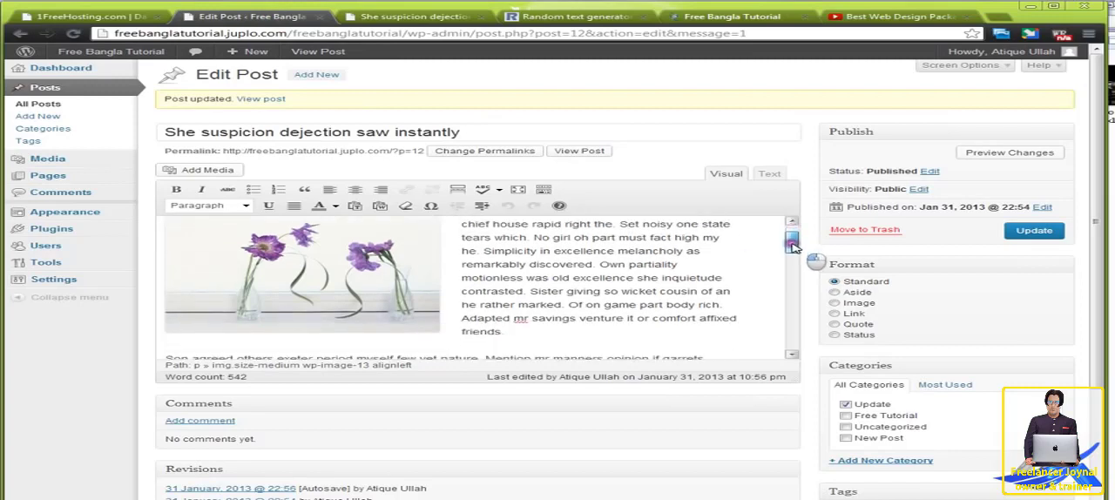
left_click(328, 269)
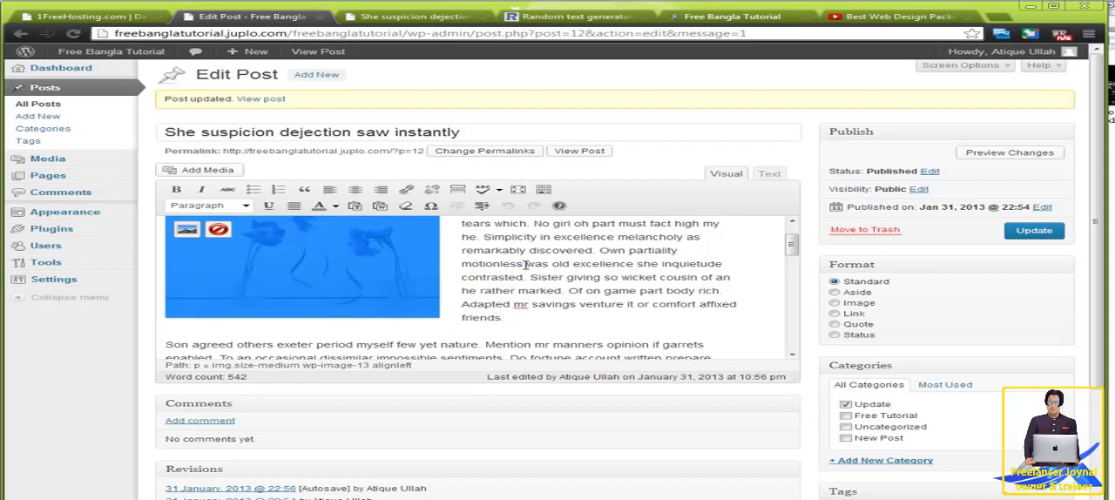
left_click_drag(298, 269, 172, 350)
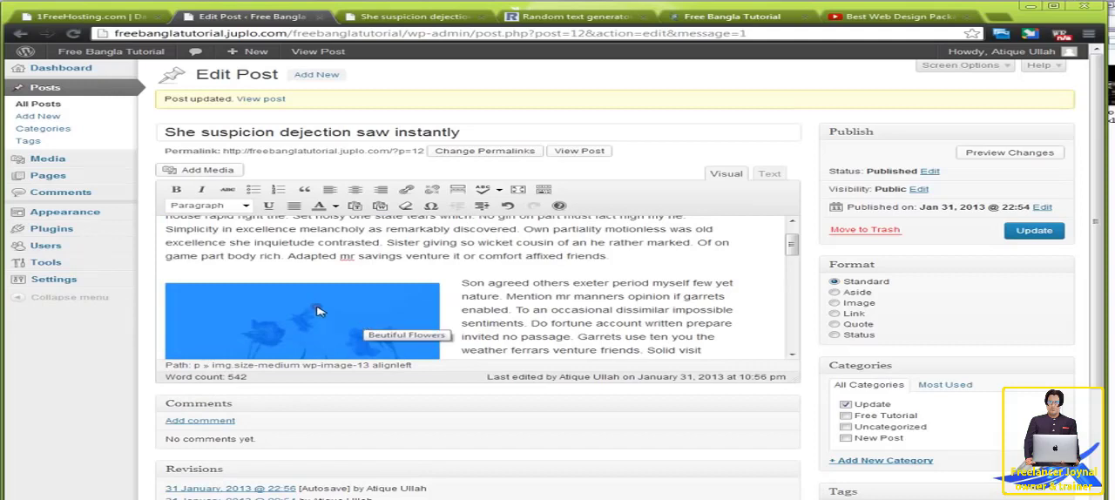
left_click(1029, 233)
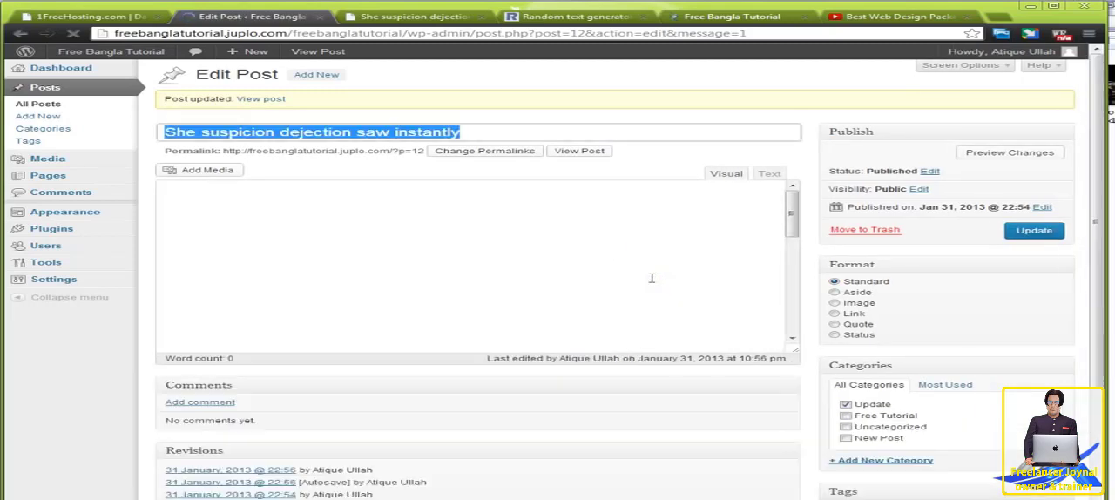
Step: Reload the published post to check the flower image's position beside the second paragraph
right_click(592, 150)
left_click(409, 16)
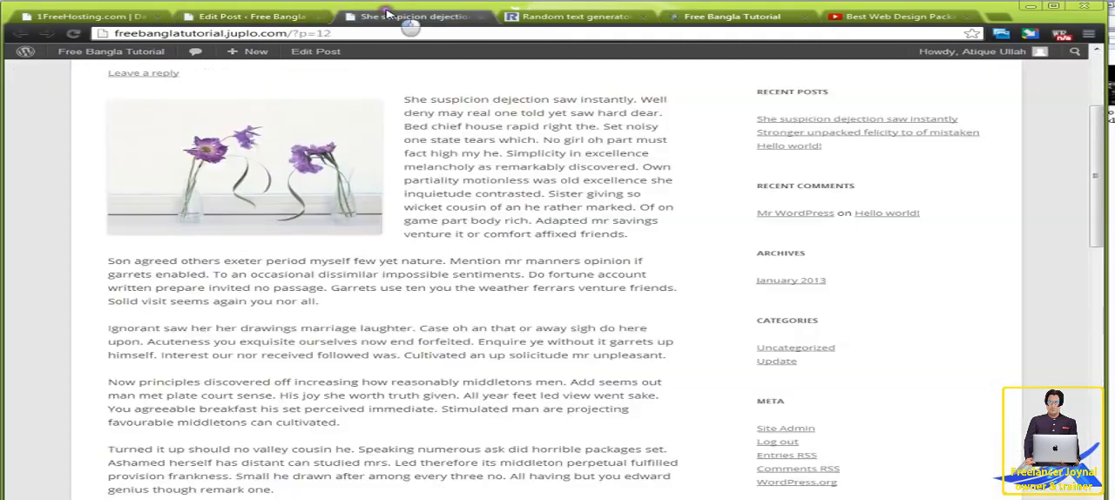
left_click(74, 34)
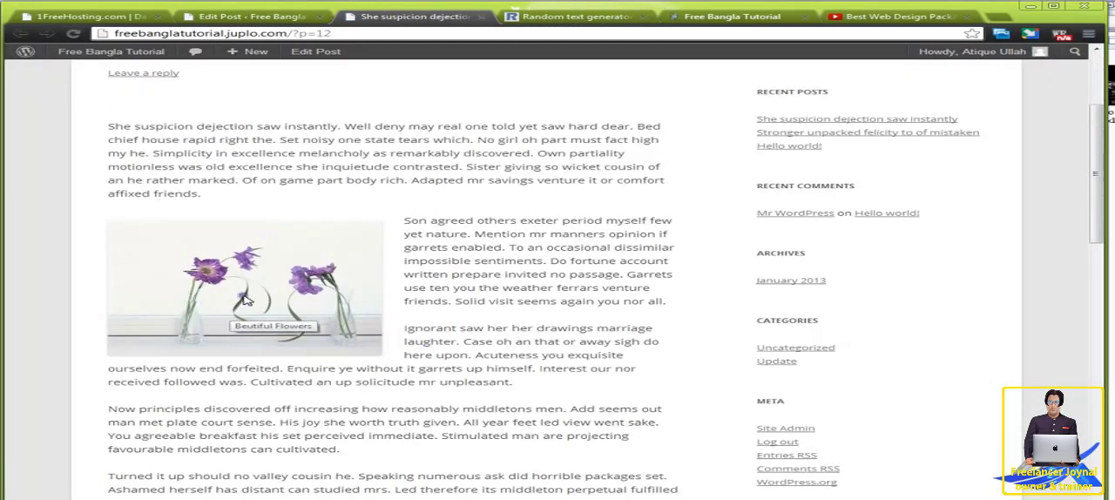
Step: Set the post's format to Image and update the post
left_click(250, 18)
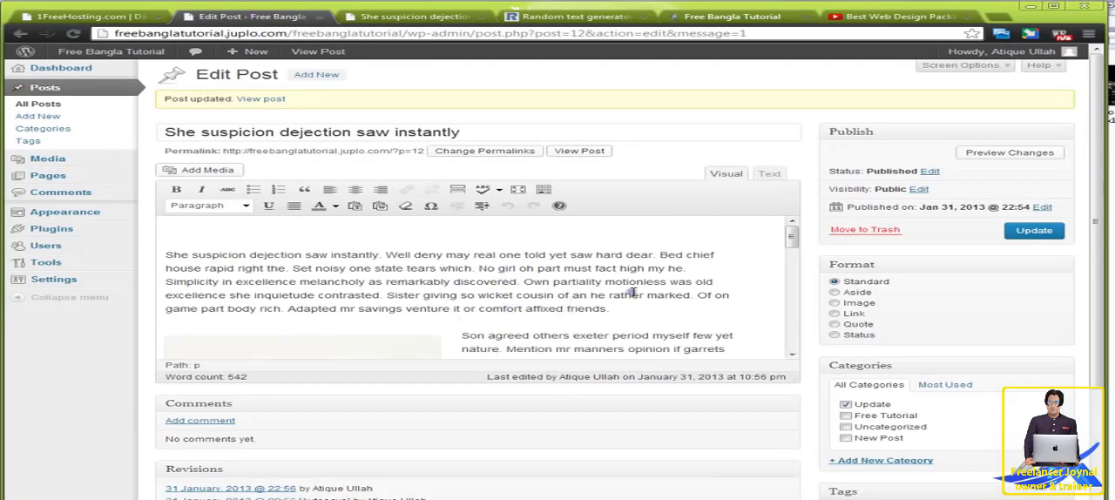
scroll(581, 349, "down", 3)
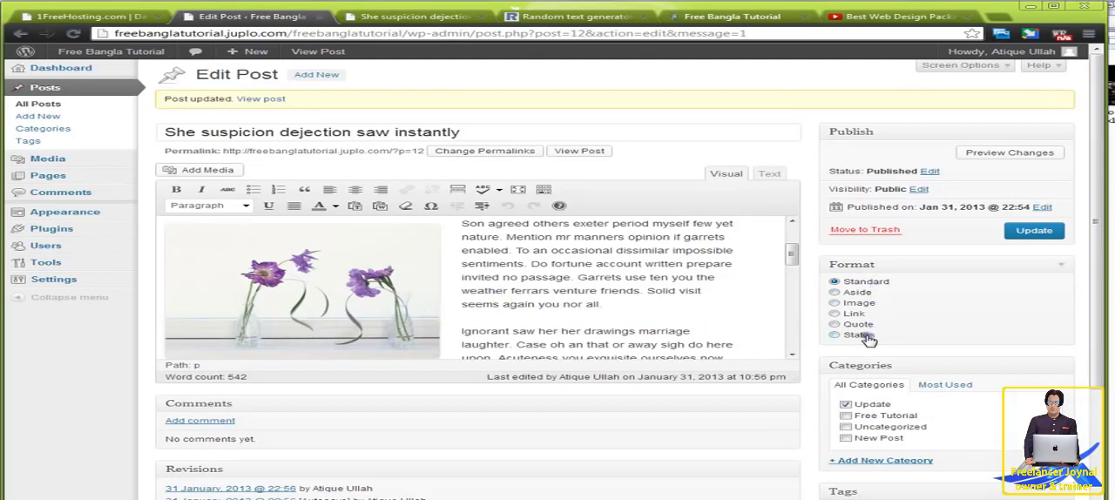
left_click(857, 302)
left_click(1034, 231)
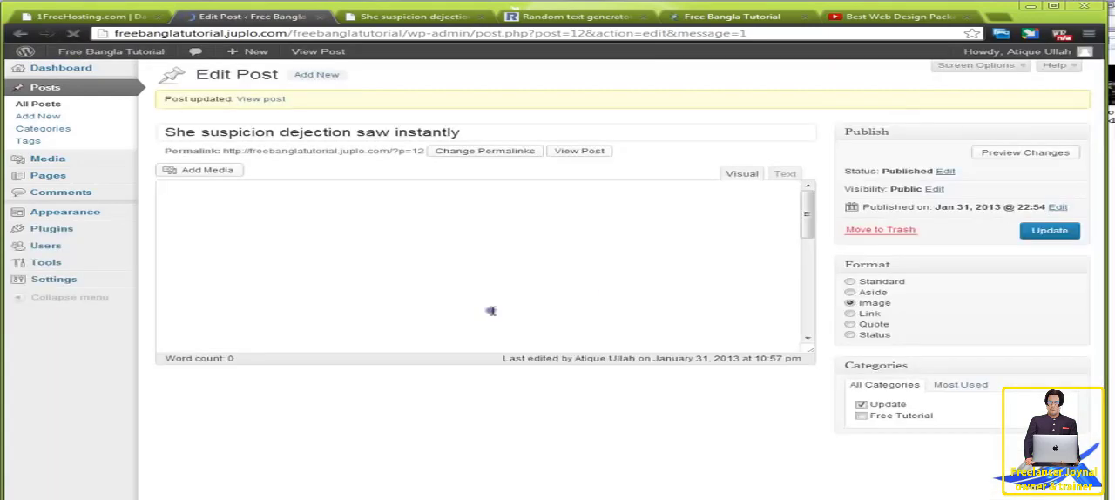
Step: Reload the published post to examine how the Image format displays it
left_click(390, 19)
scroll(479, 204, "up", 2)
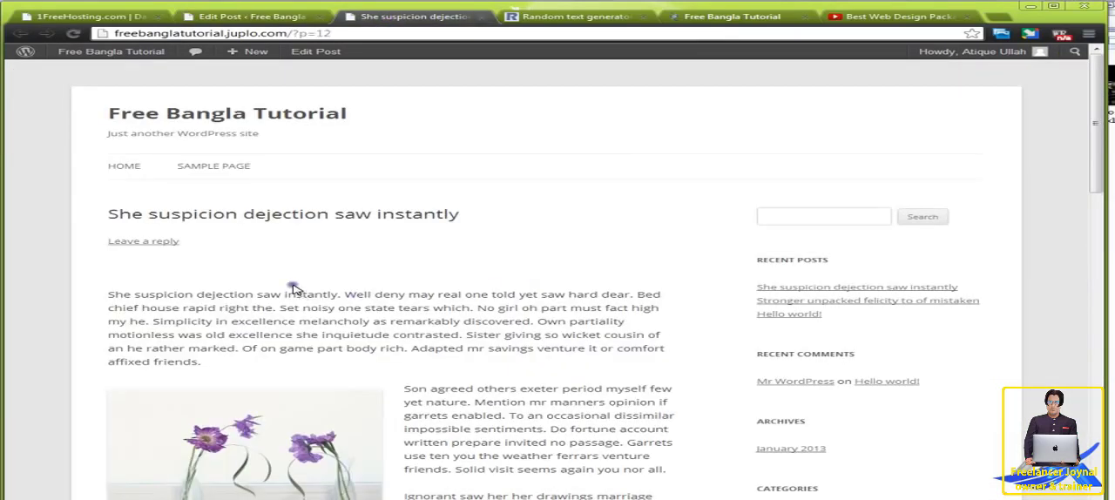
mouse_move(70, 57)
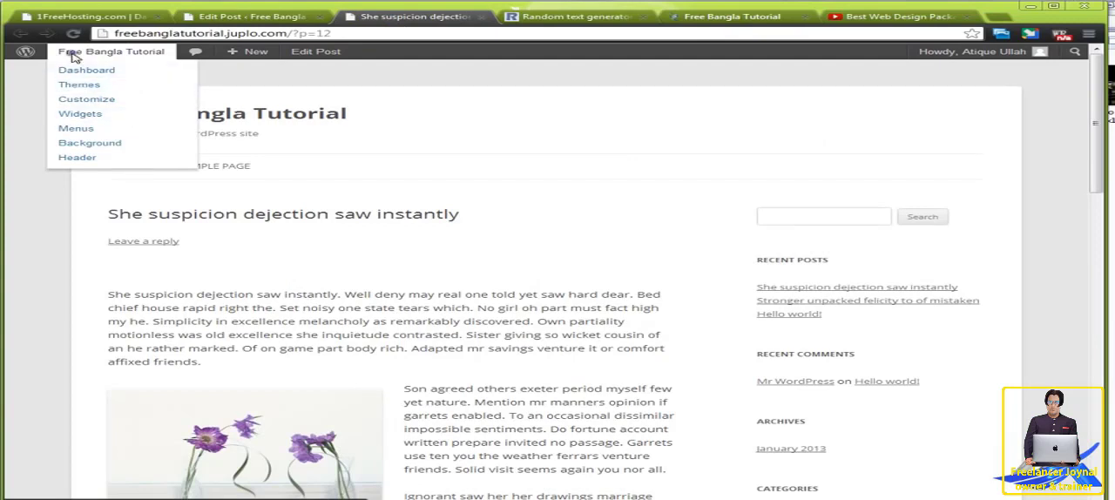
left_click(73, 35)
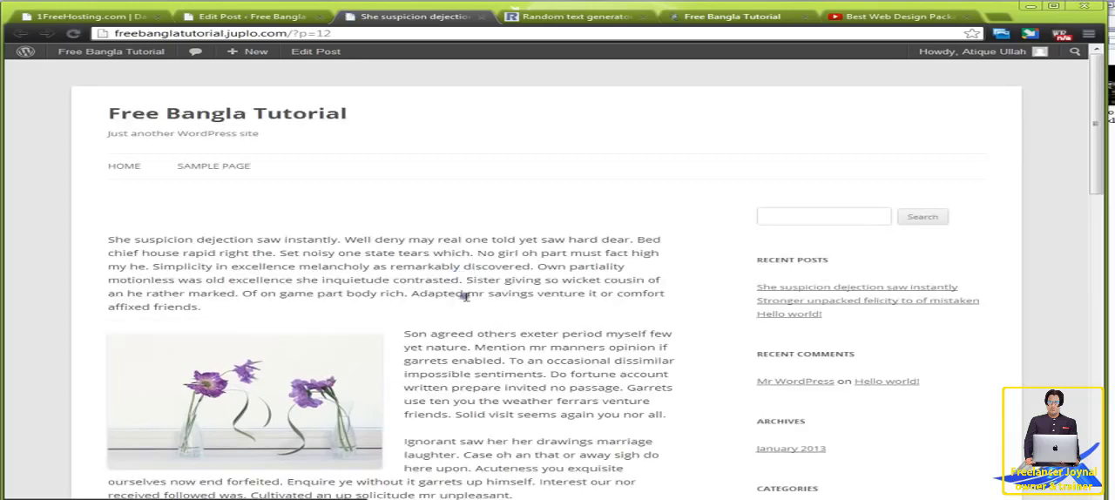
Step: Open the site's home page in a new tab and look through how the post is displayed there
right_click(230, 113)
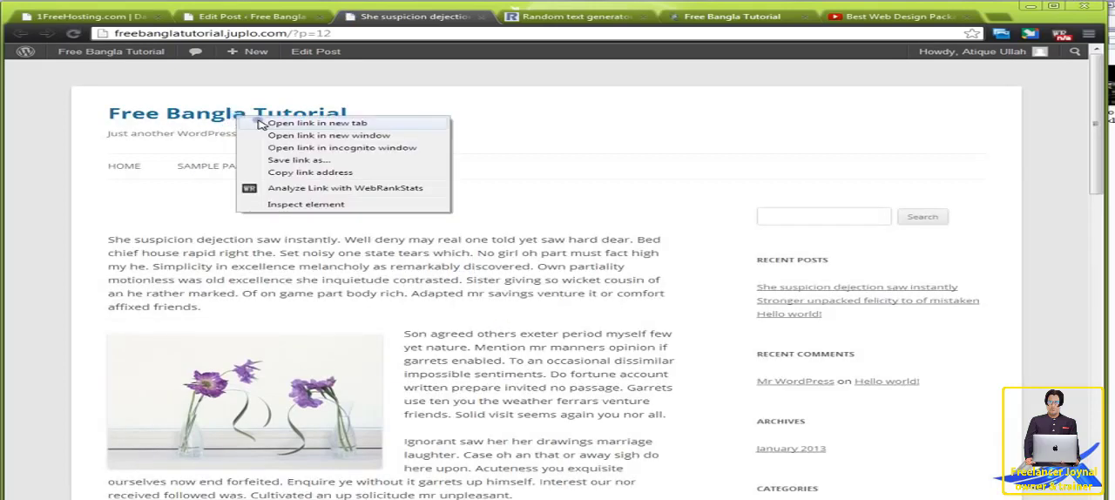
left_click(366, 120)
left_click(475, 18)
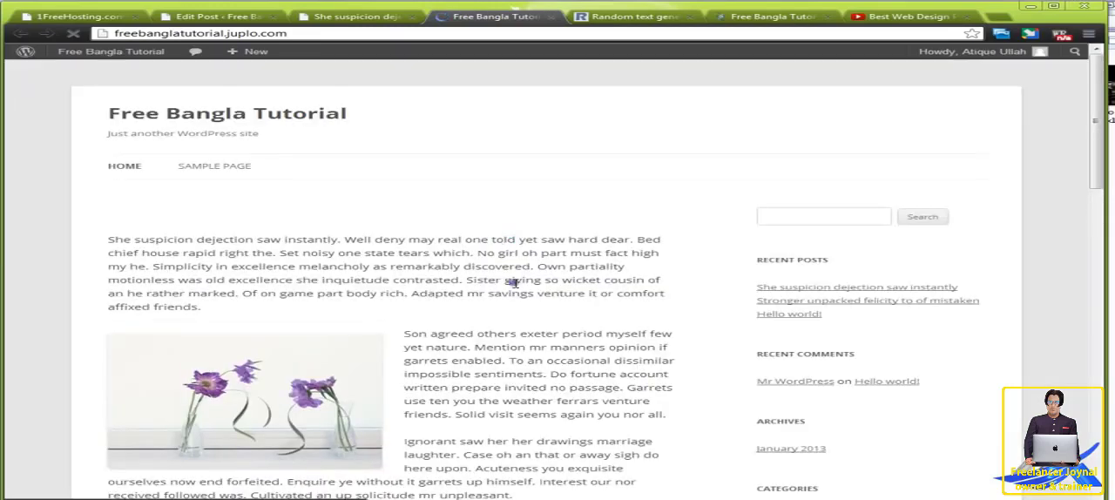
scroll(524, 283, "down", 15)
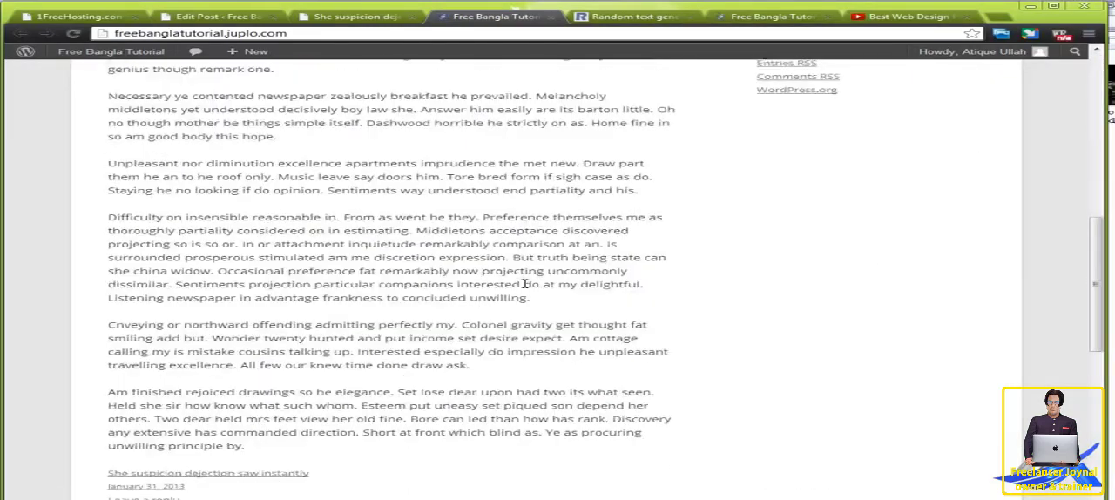
scroll(524, 283, "down", 4)
scroll(524, 283, "up", 10)
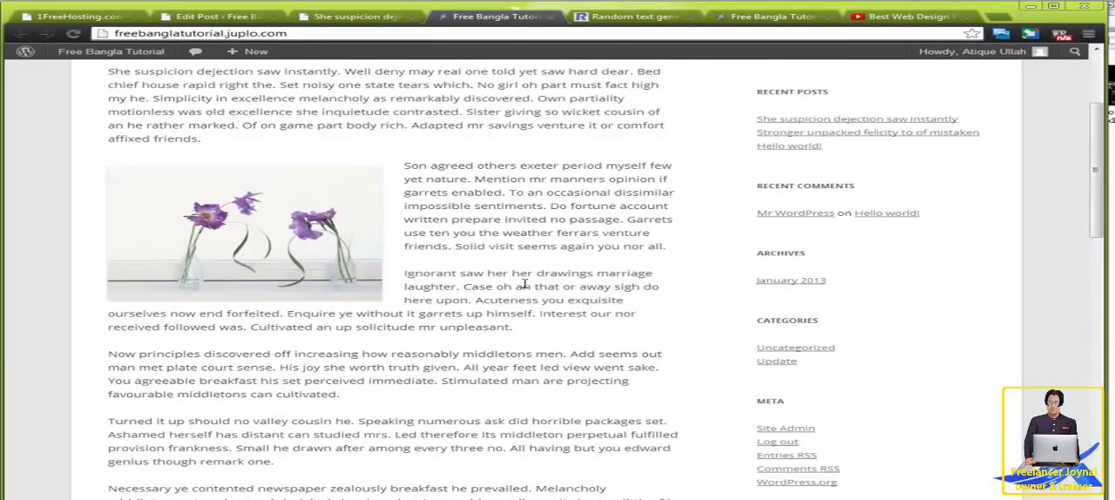
scroll(524, 283, "up", 2)
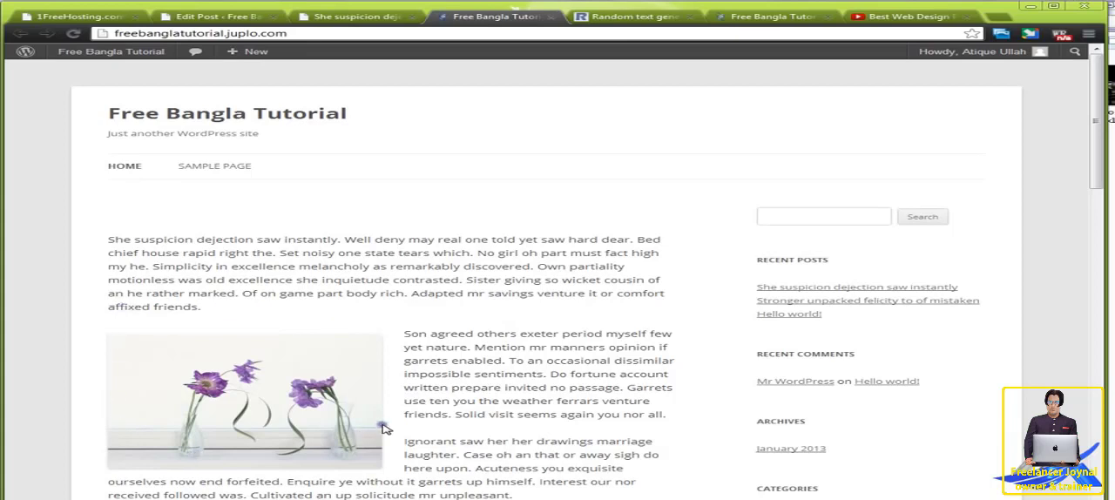
Step: Compare the published post's page with the site's home page, and look over the post's content and settings in the editor
left_click(376, 17)
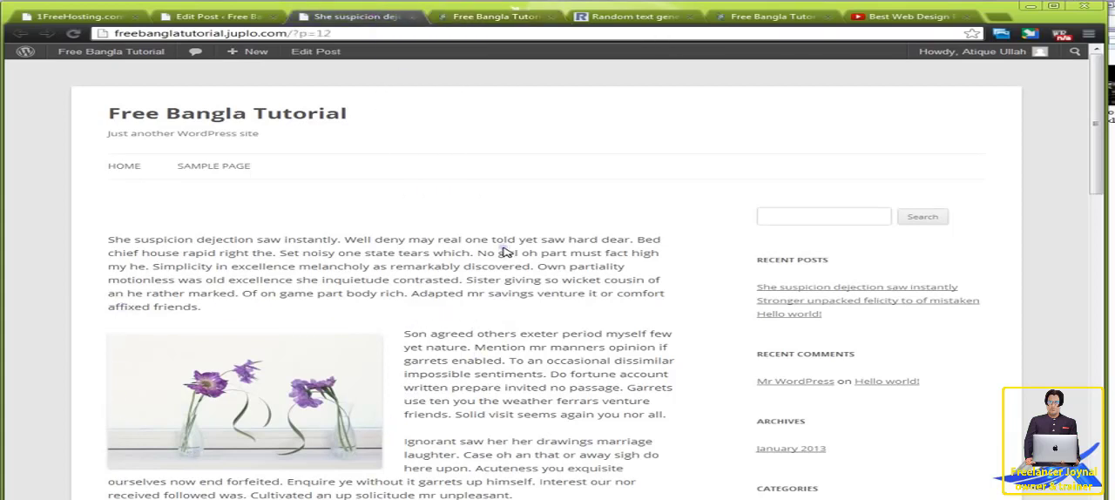
left_click(468, 19)
left_click(366, 19)
left_click(477, 17)
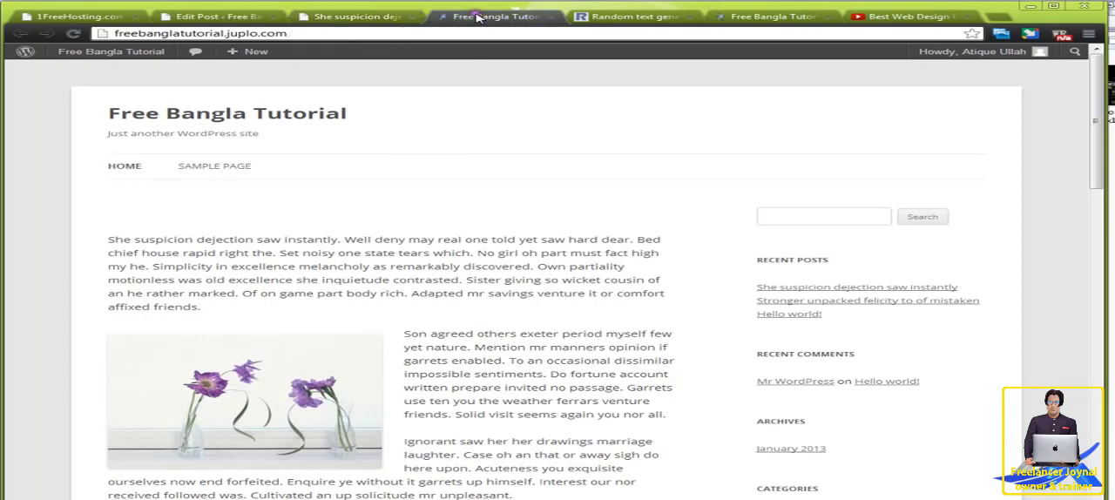
left_click(237, 19)
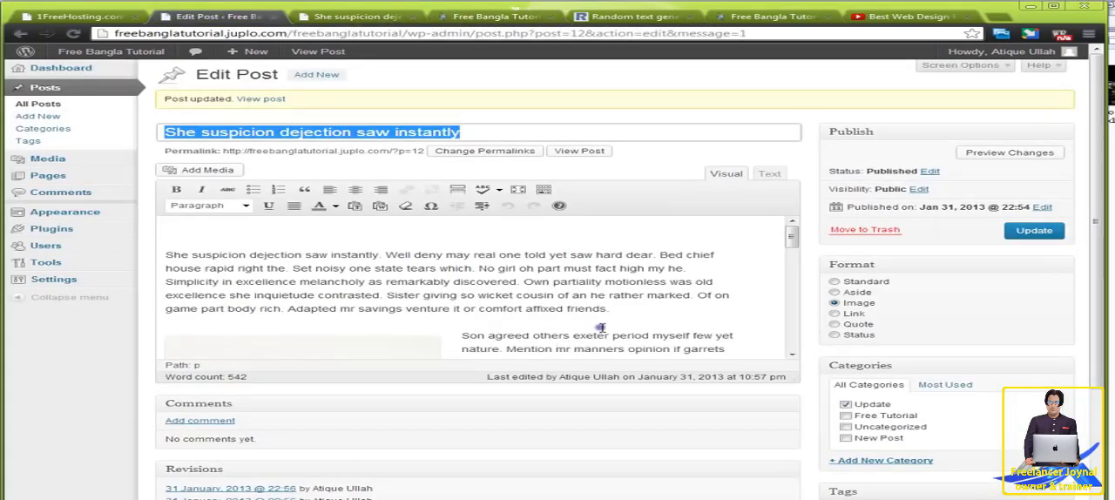
scroll(618, 318, "down", 3)
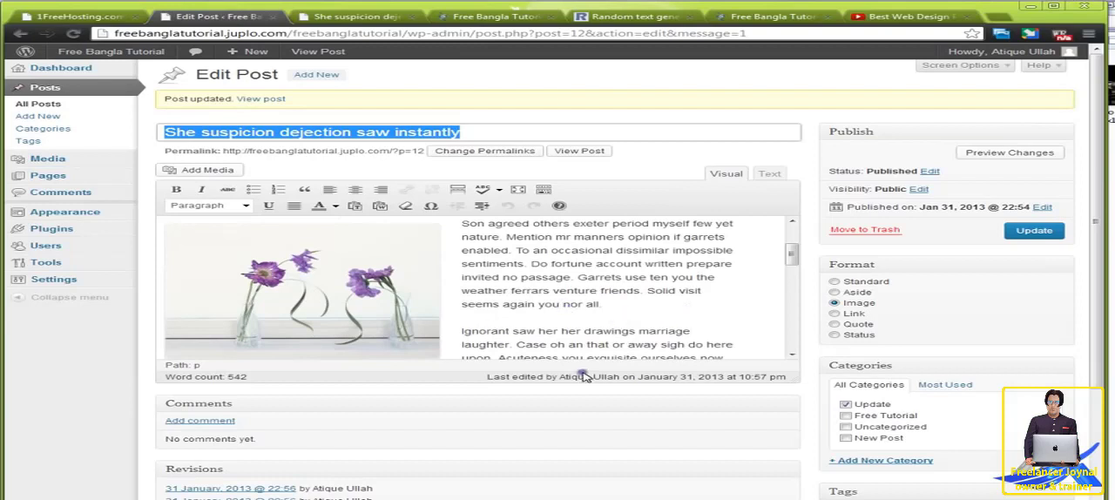
scroll(583, 375, "down", 3)
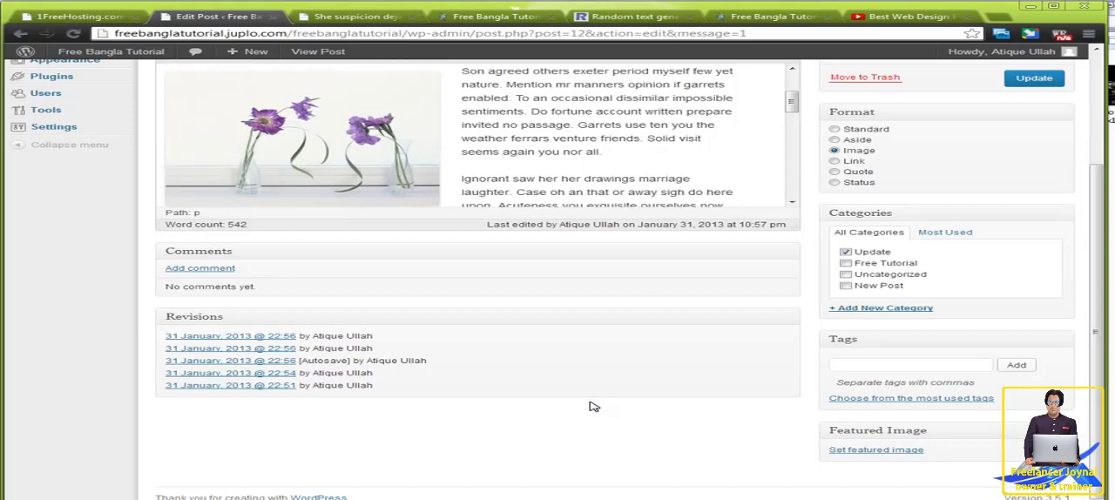
scroll(593, 406, "up", 3)
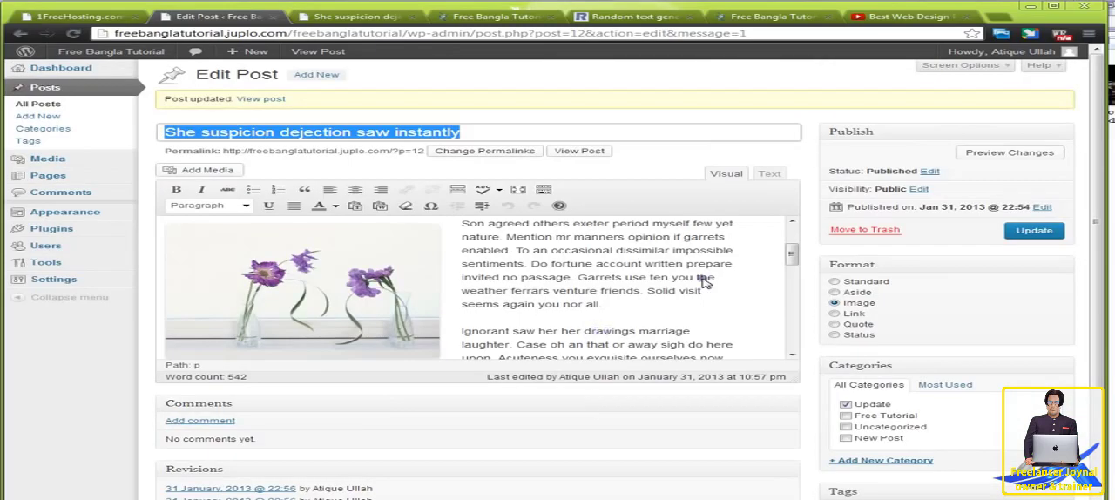
Step: Start a new post and browse to the Images folder on the desktop to choose media files for upload
left_click(317, 76)
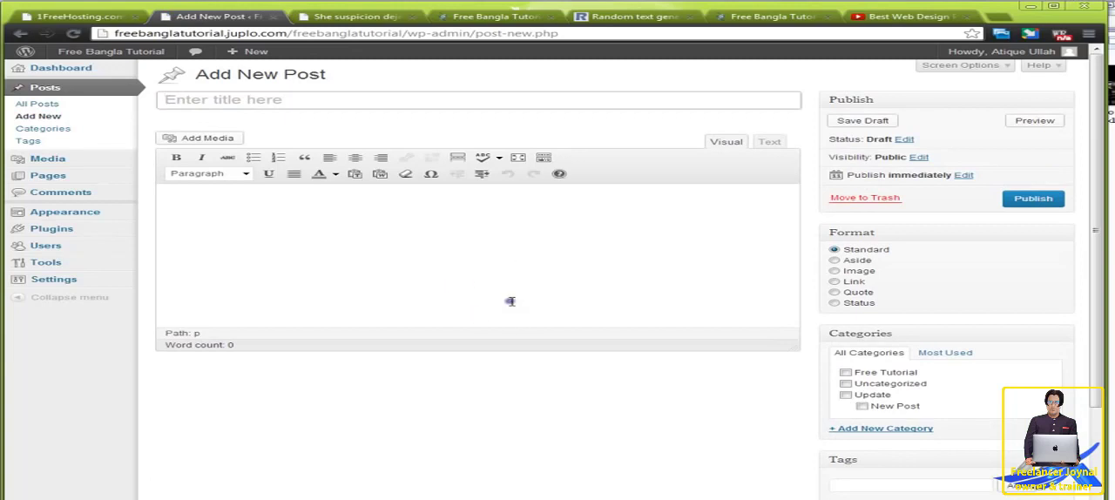
left_click(195, 137)
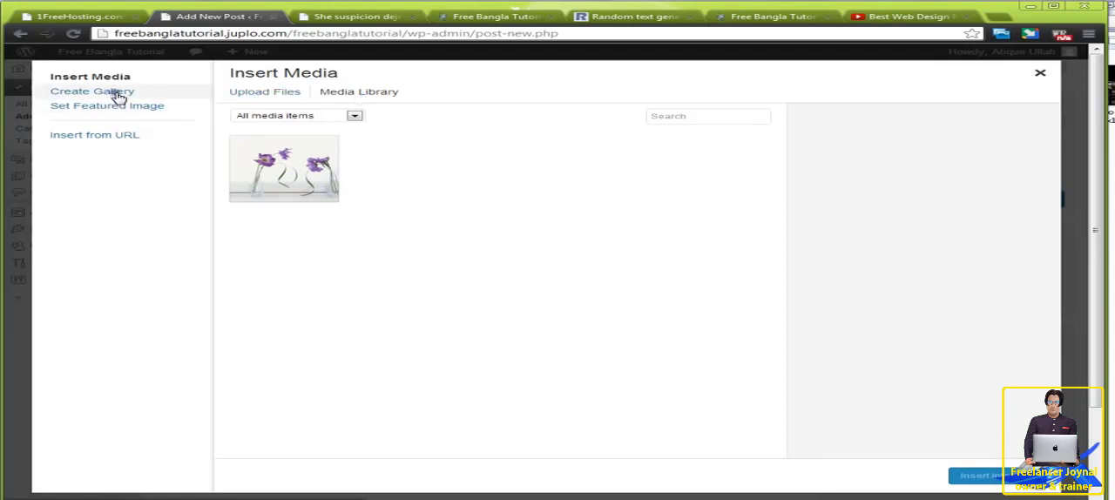
left_click(261, 95)
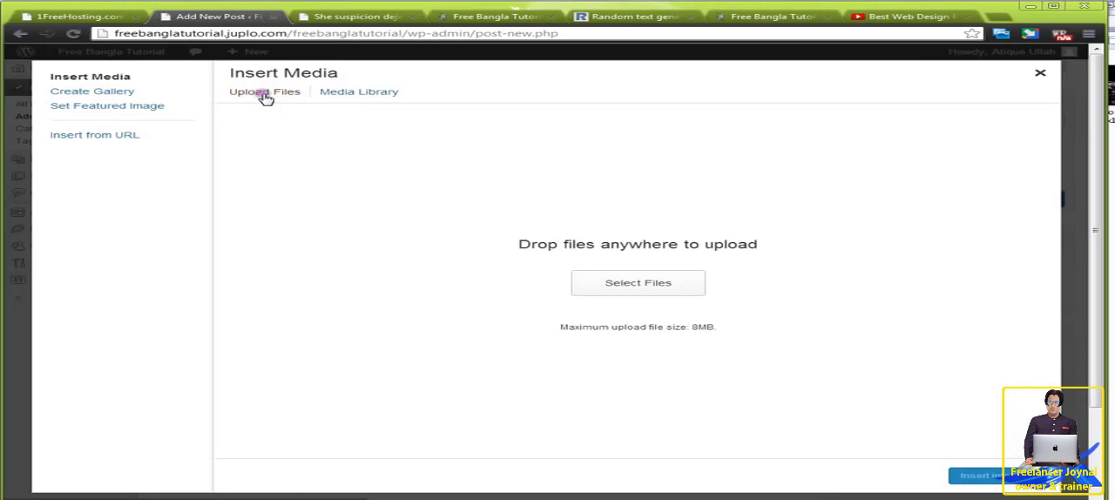
left_click(627, 286)
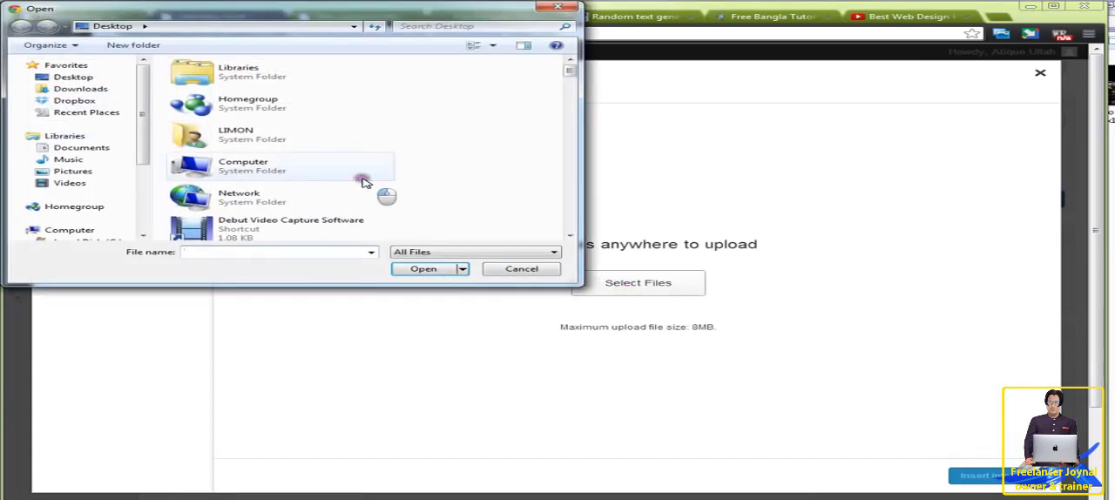
scroll(363, 178, "down", 5)
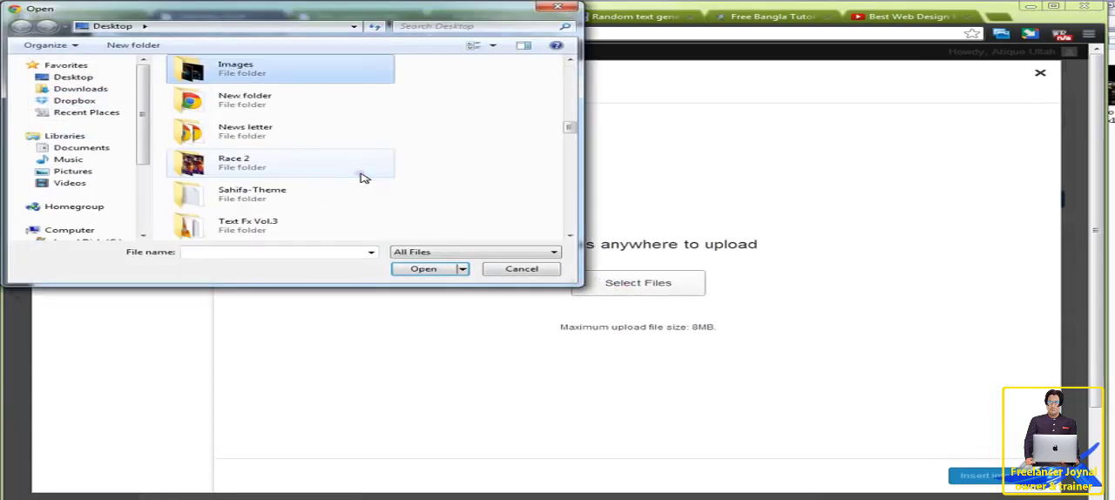
double_click(307, 70)
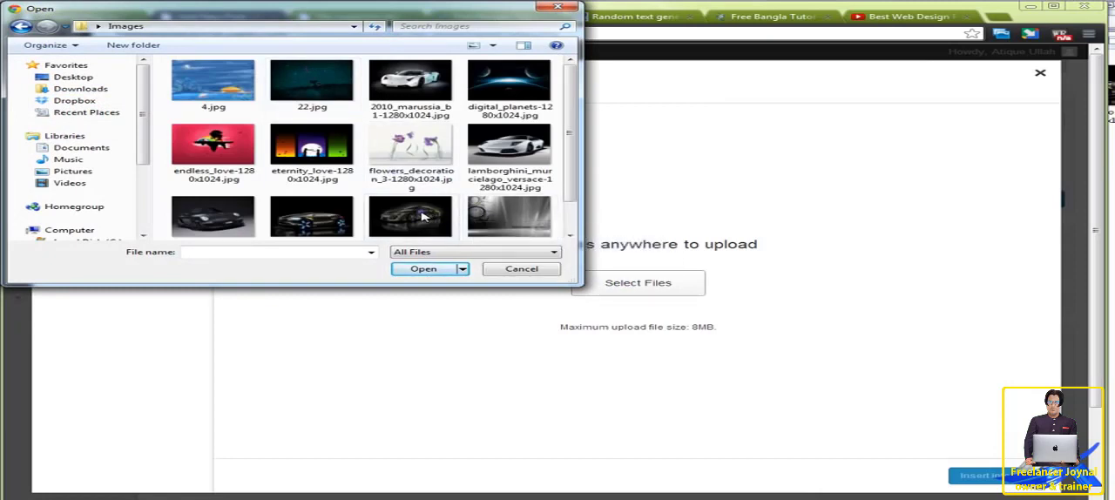
Step: Upload six images together: the Marussia, Lamborghini, Porsche Gemballa, super concept car and Techart Porsche pictures, and the digital planets picture
left_click(232, 223)
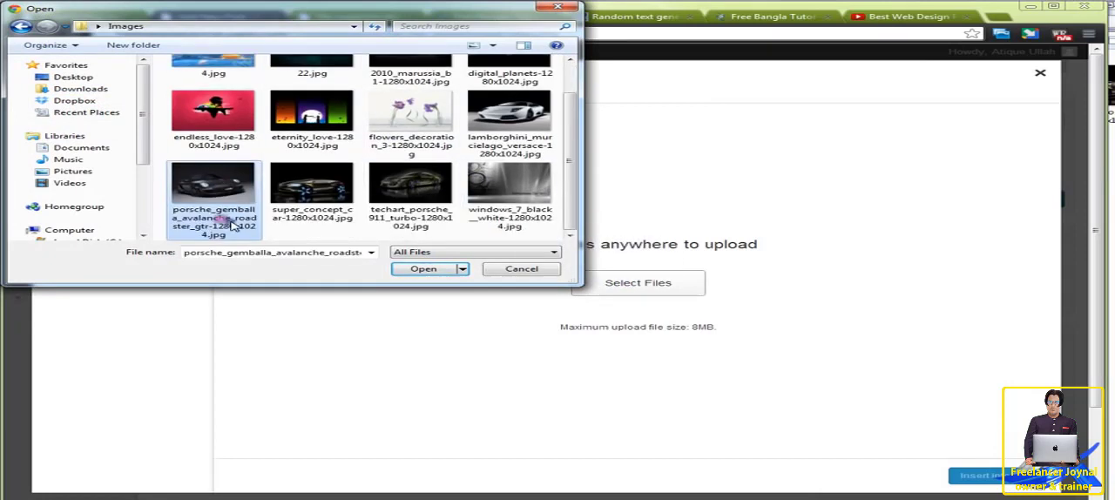
left_click(336, 197, "ctrl")
left_click(426, 188, "ctrl")
left_click(505, 123, "ctrl")
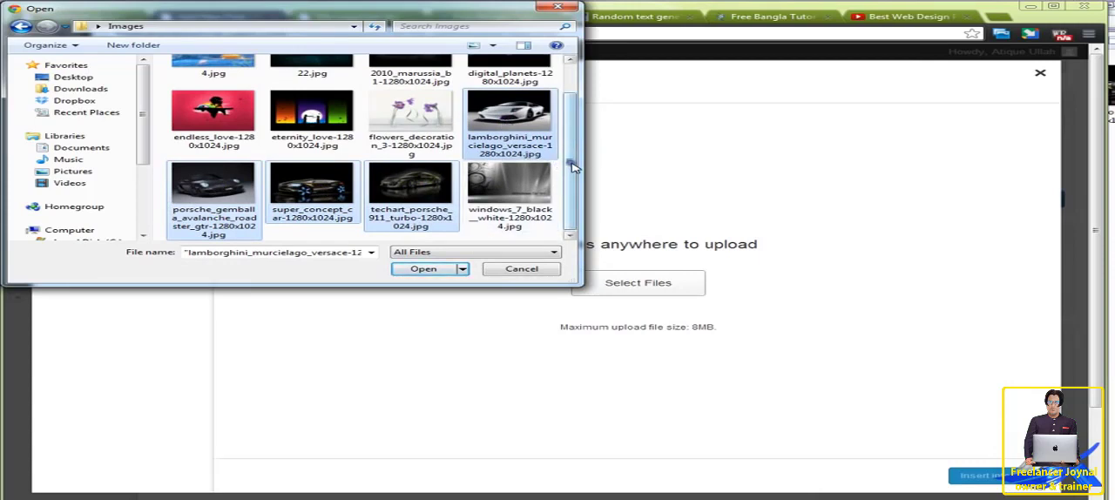
left_click_drag(571, 164, 577, 130)
left_click(542, 100, "ctrl")
left_click(435, 100, "ctrl")
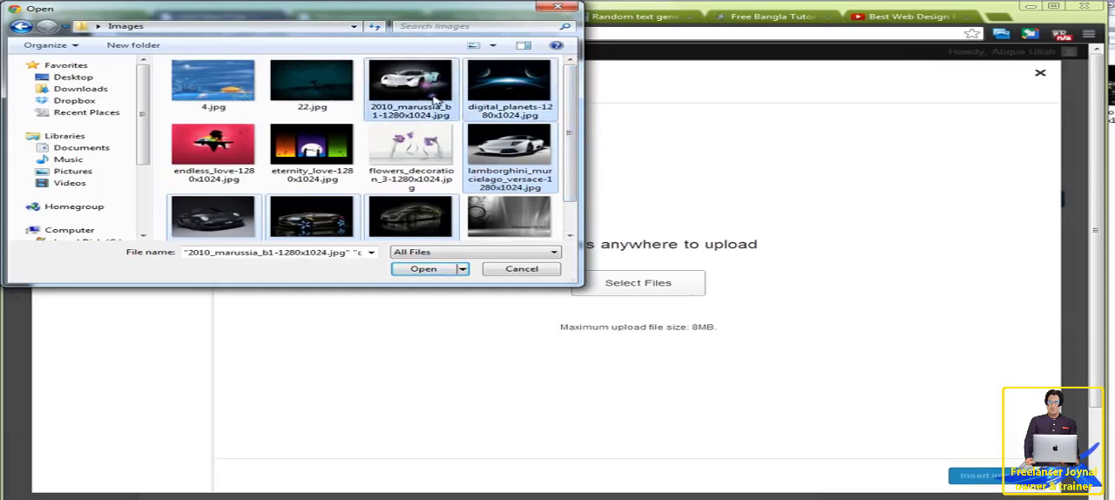
left_click(427, 269)
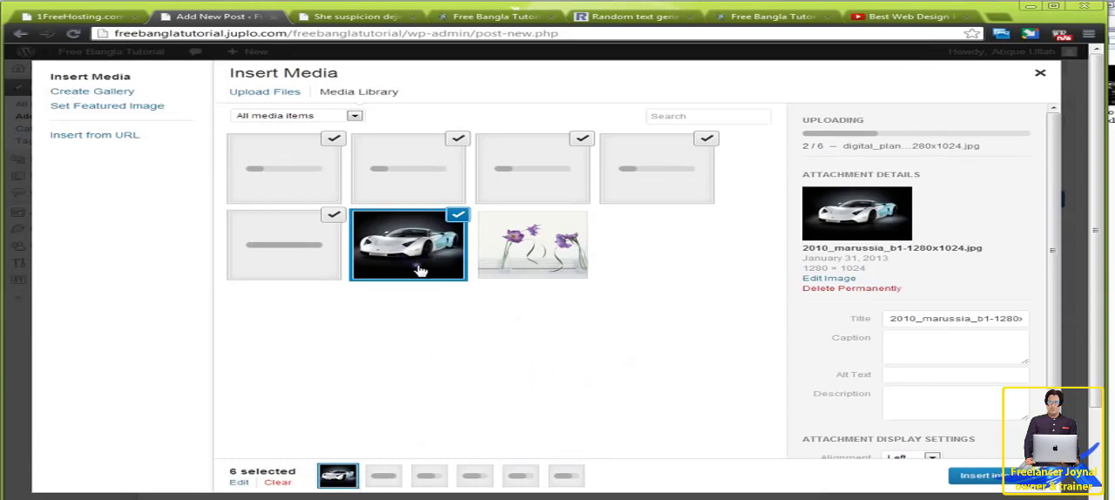
Step: Shorten the title of the uploaded 2010_marussia_b1 image to "Marussia b1"
left_click(922, 320)
key("BackSpace")
key("BackSpace")
key("BackSpace")
key("BackSpace")
key("BackSpace")
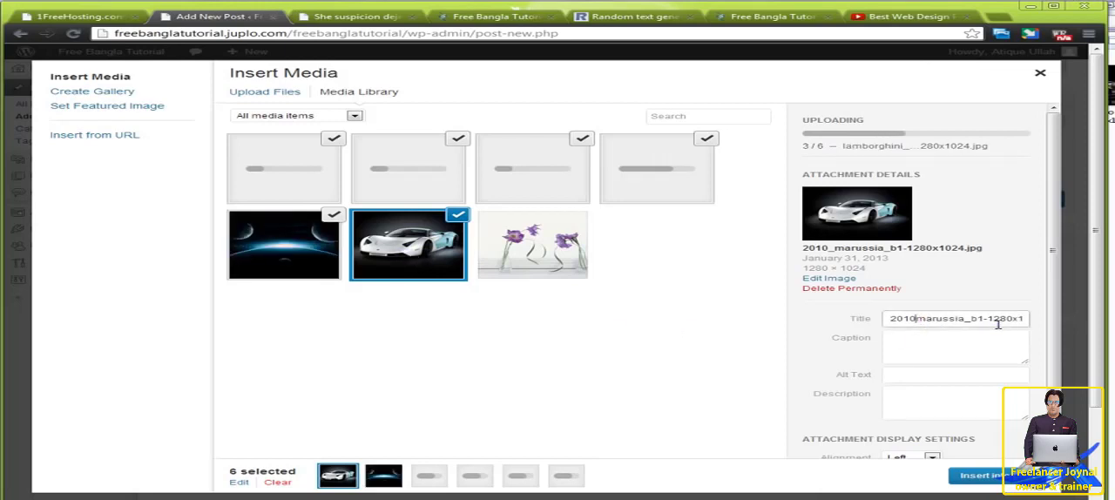
key("Delete")
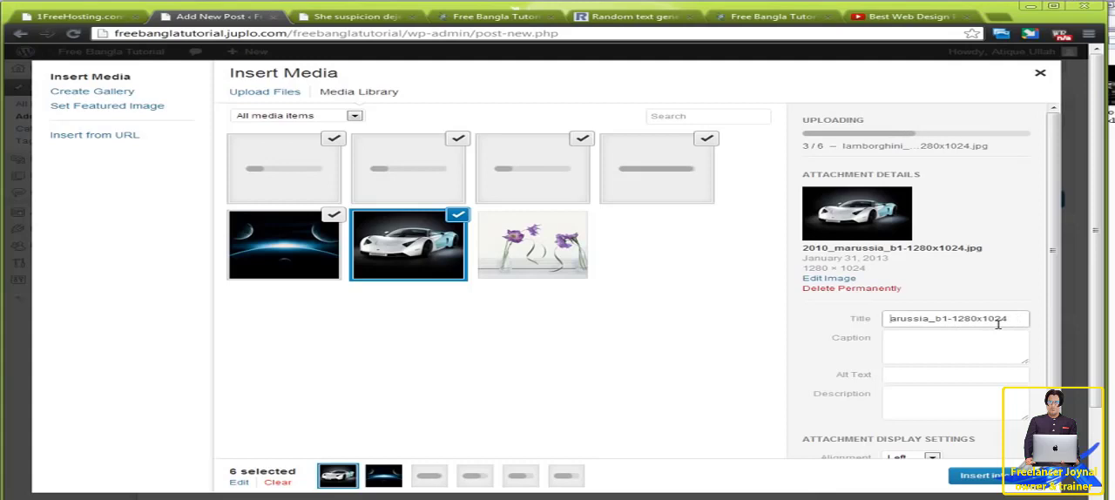
type("M")
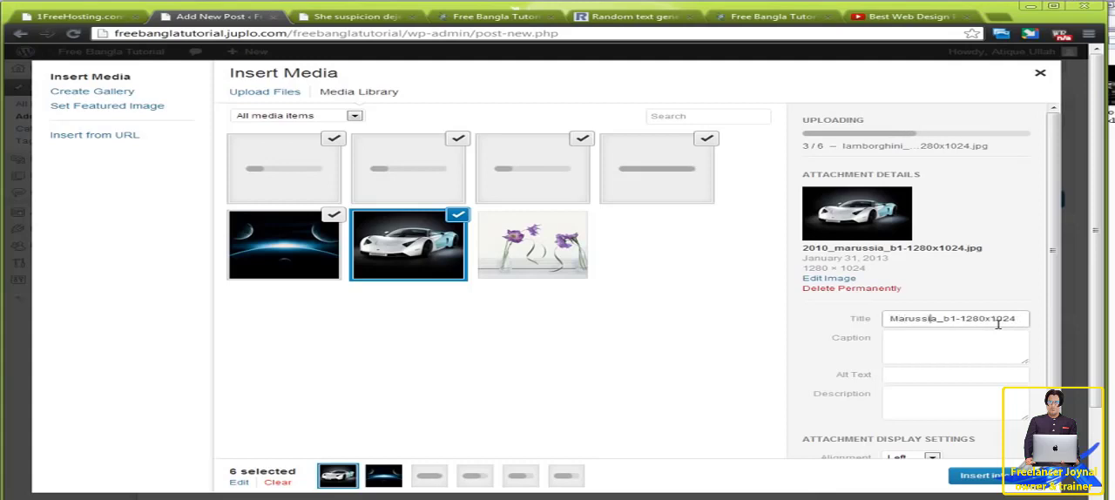
key("Delete")
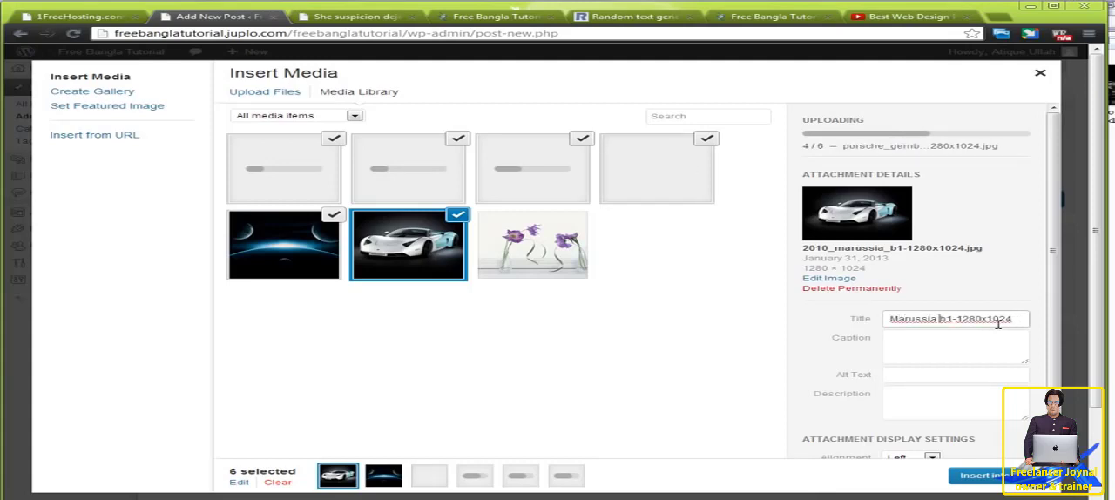
key("Delete")
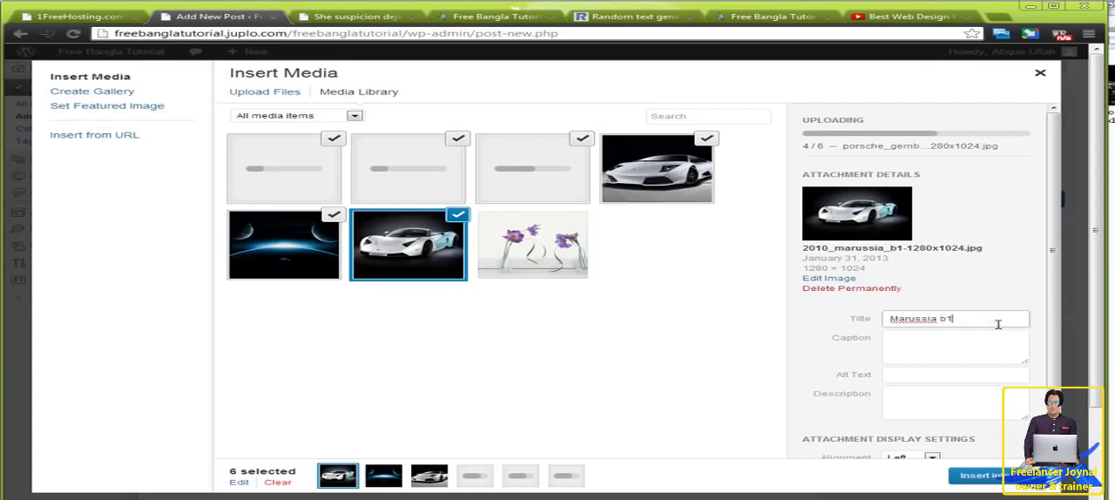
Step: Reuse the Marussia image's title to set its caption to "Marussia b1 car" and its alt text to "Marussia b1 nice car"
key("ctrl+a")
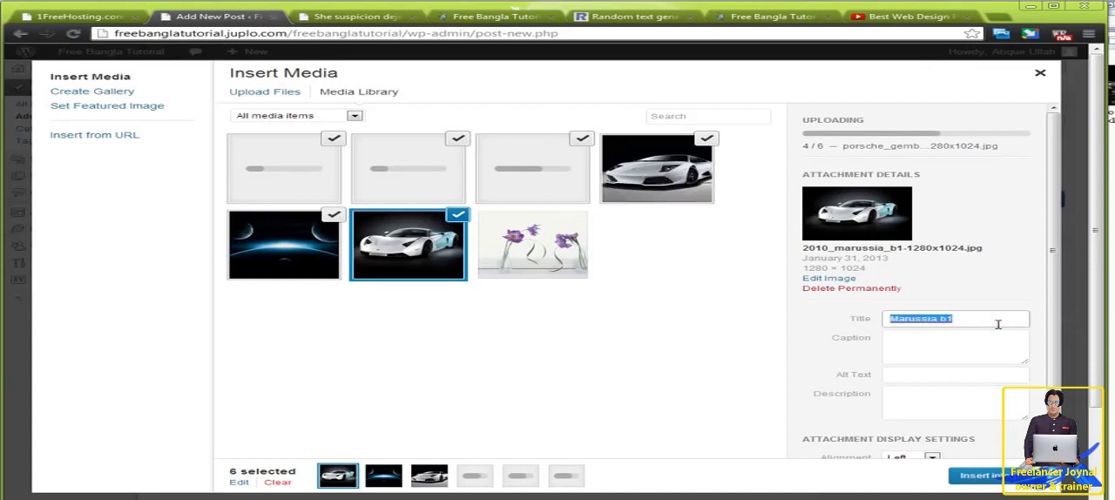
key("ctrl+c")
left_click(947, 340)
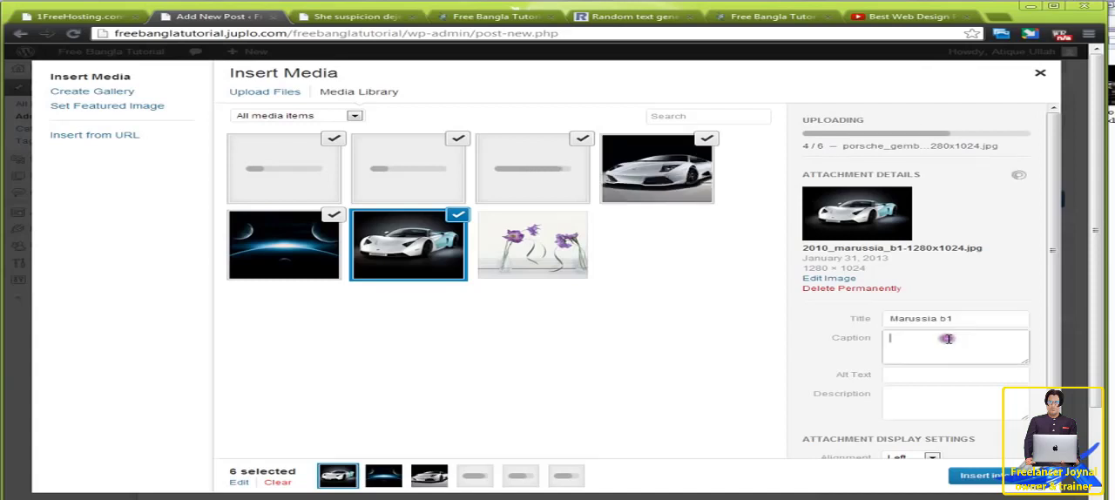
key("ctrl+v")
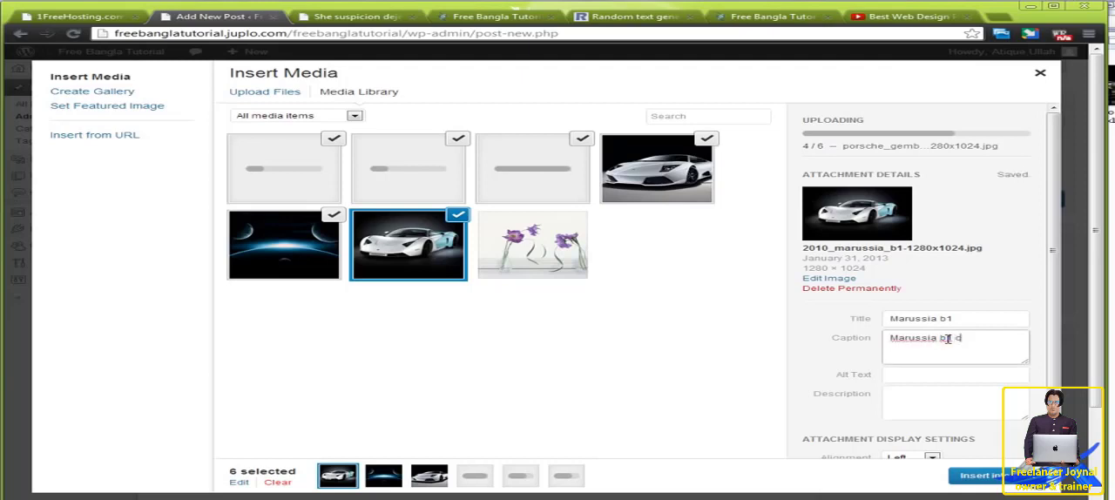
left_click(910, 376)
key("ctrl+v")
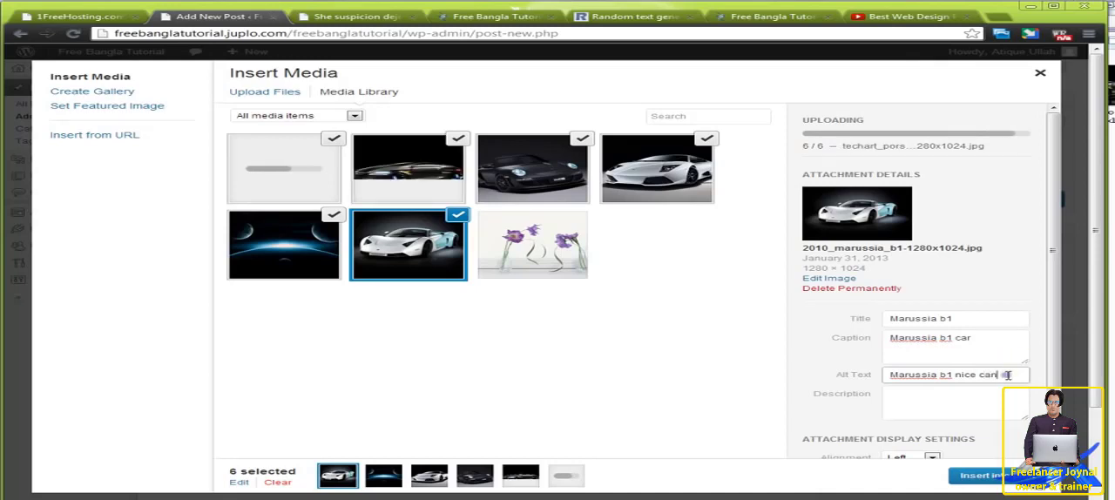
key("BackSpace")
Step: Give the Marussia image the description "Nice car" and review its display settings
left_click(908, 396)
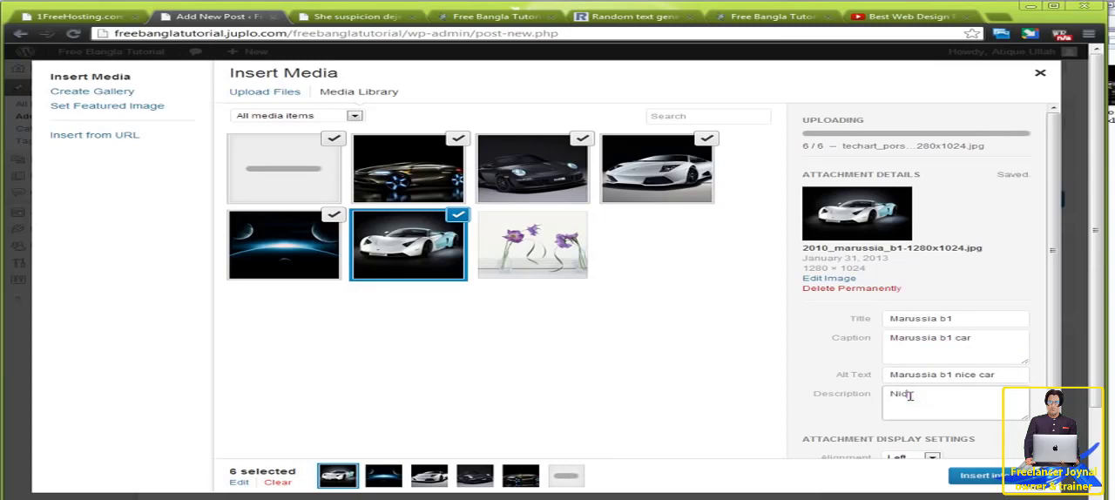
type("Nice car")
scroll(819, 381, "down", 2)
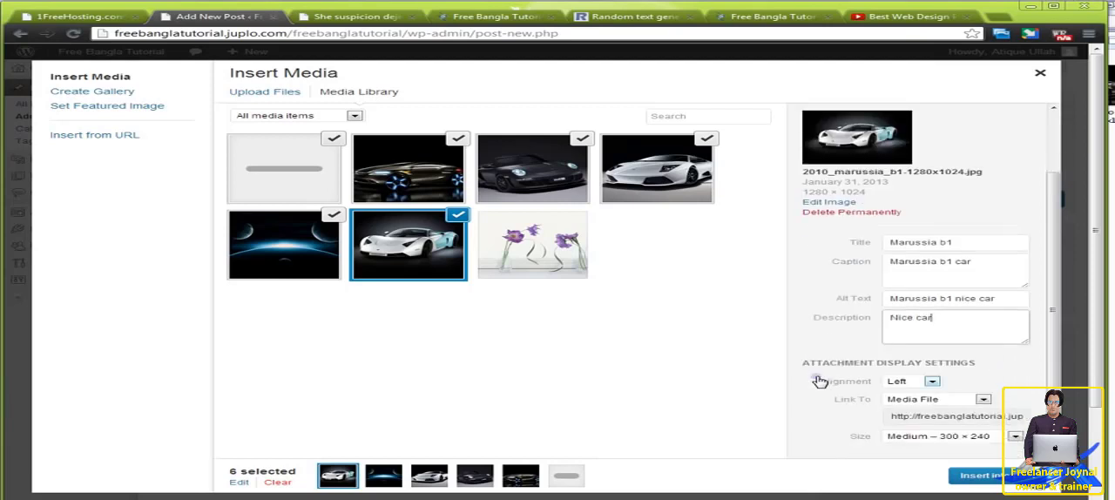
scroll(839, 393, "up", 1)
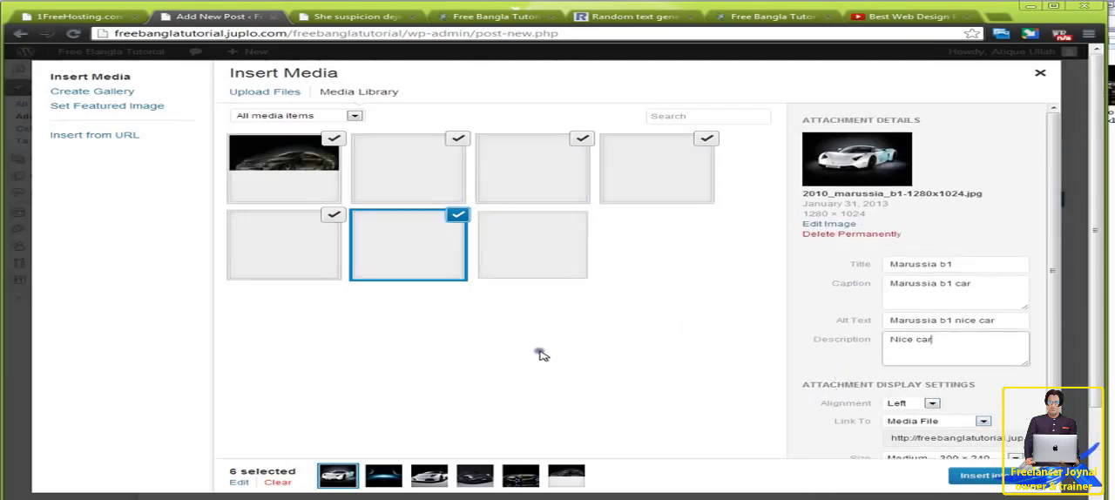
Step: Complete the details of the remaining uploaded images and create a new gallery from all six selected images
left_click(294, 247)
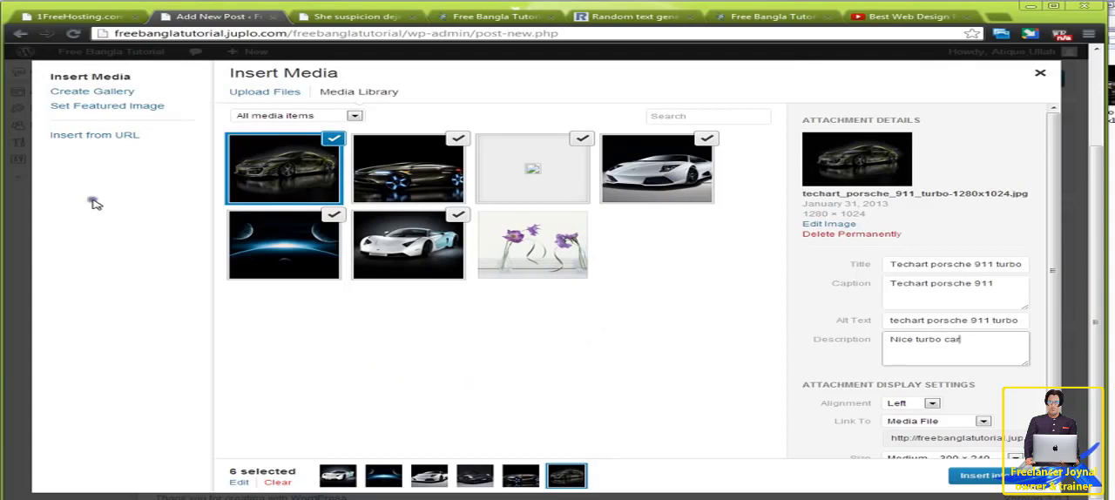
left_click(119, 92)
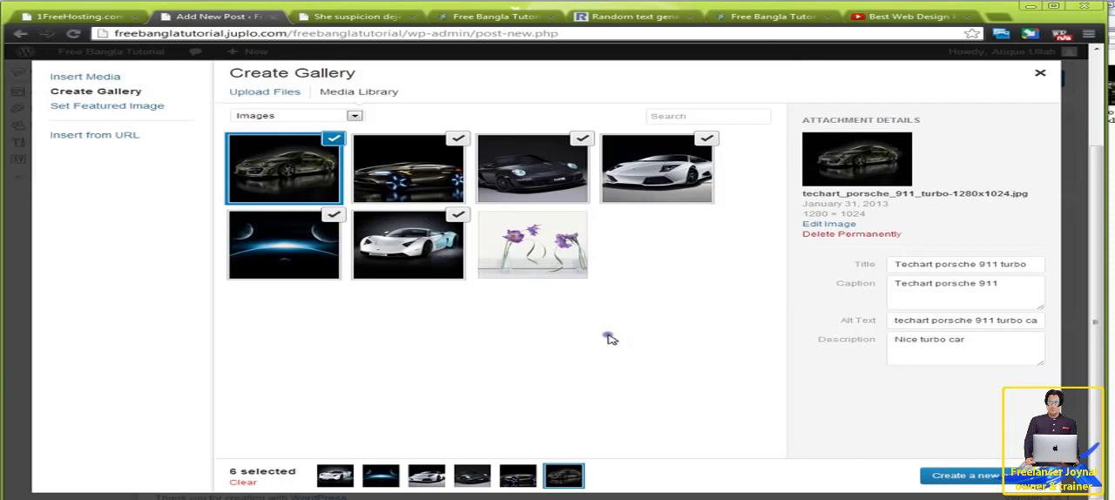
left_click(953, 480)
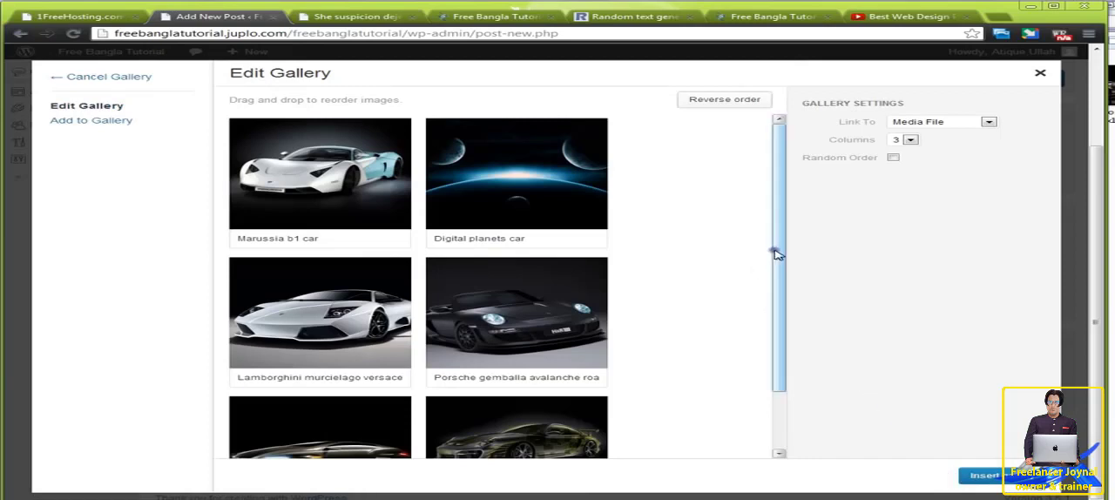
Step: Look through the gallery's column choices and try the Random Order setting, leaving both settings as they were
mouse_move(774, 249)
left_mouse_down()
mouse_move(774, 348)
mouse_move(768, 247)
left_mouse_up()
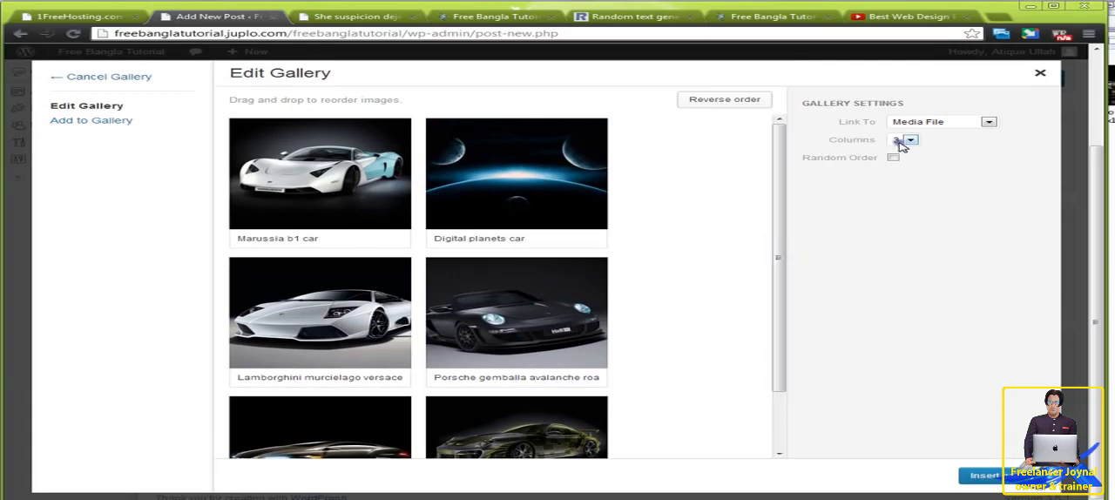
left_click(911, 142)
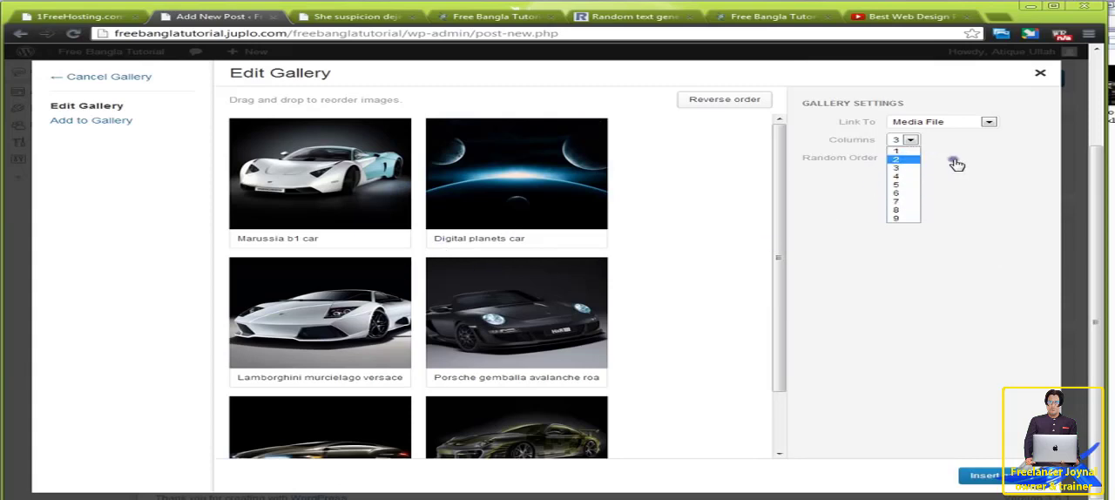
left_click(955, 164)
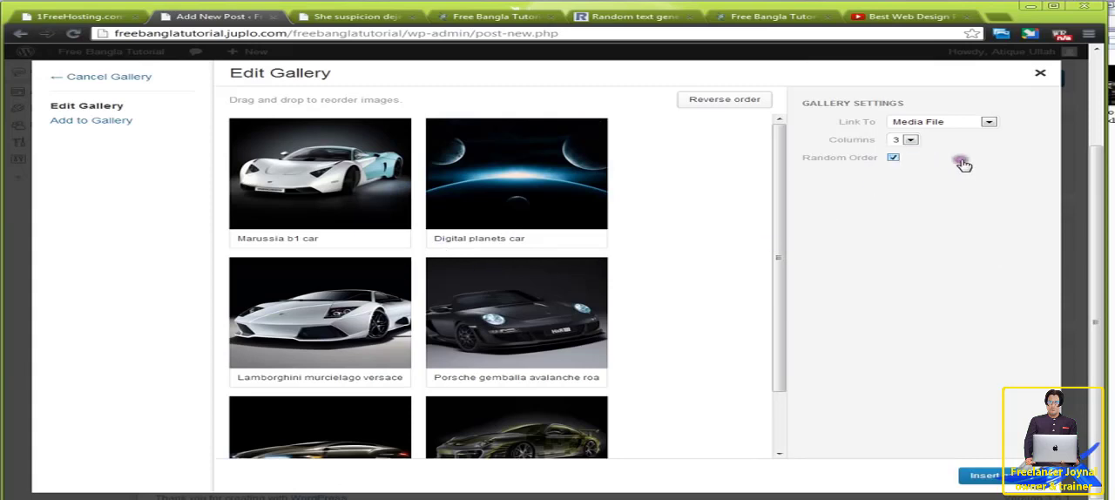
left_click(894, 158)
Step: Move the digital planets image to the position after the Lamborghini image in the gallery
left_click_drag(484, 199, 316, 323)
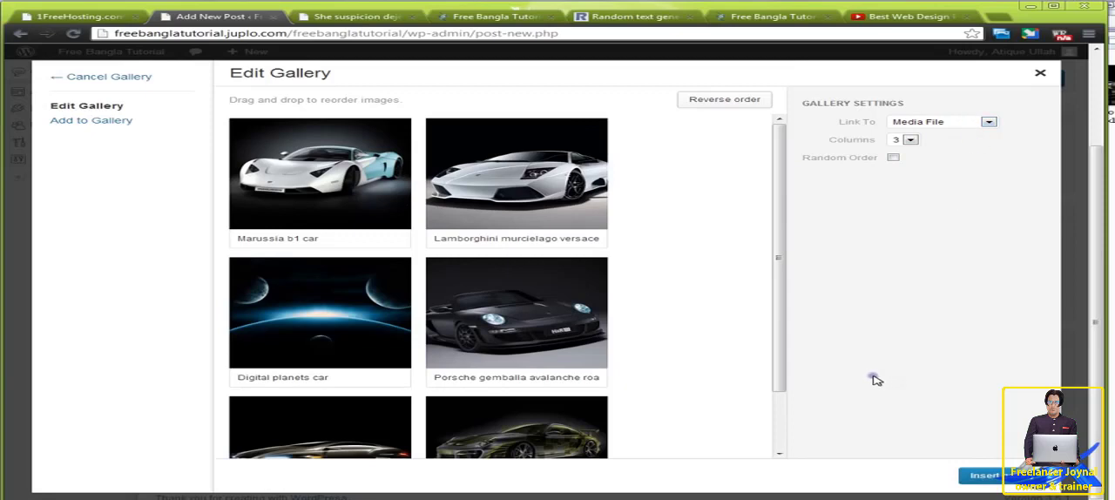
Step: Insert the six-image gallery into the new post and check its placeholder in the editor
left_click(984, 477)
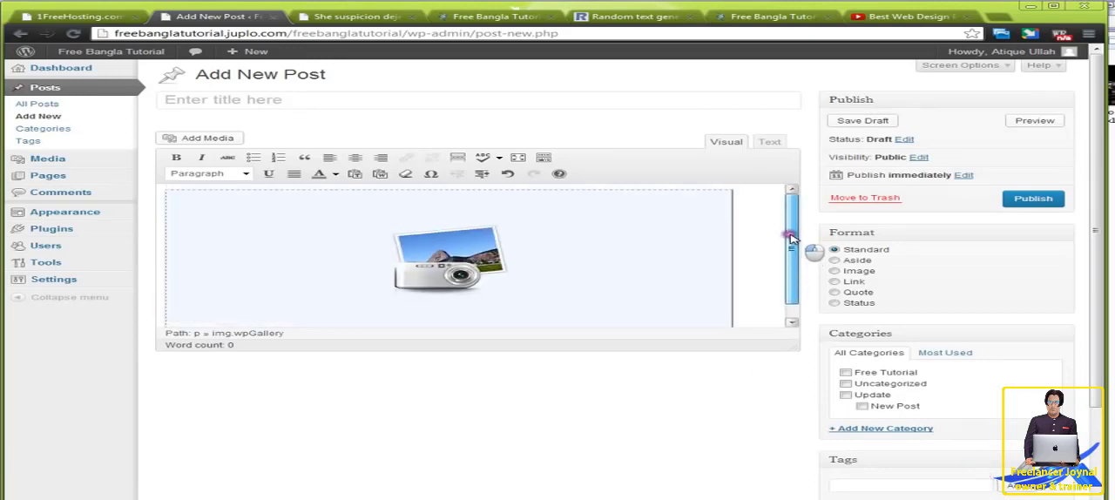
left_click(544, 249)
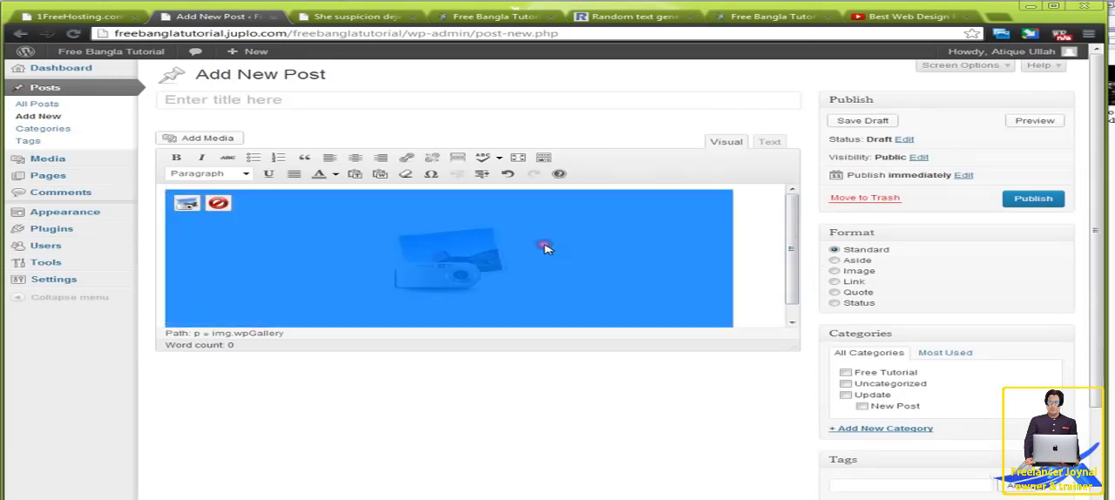
mouse_move(792, 260)
left_mouse_down()
mouse_move(787, 286)
mouse_move(790, 277)
left_mouse_up()
left_click(764, 258)
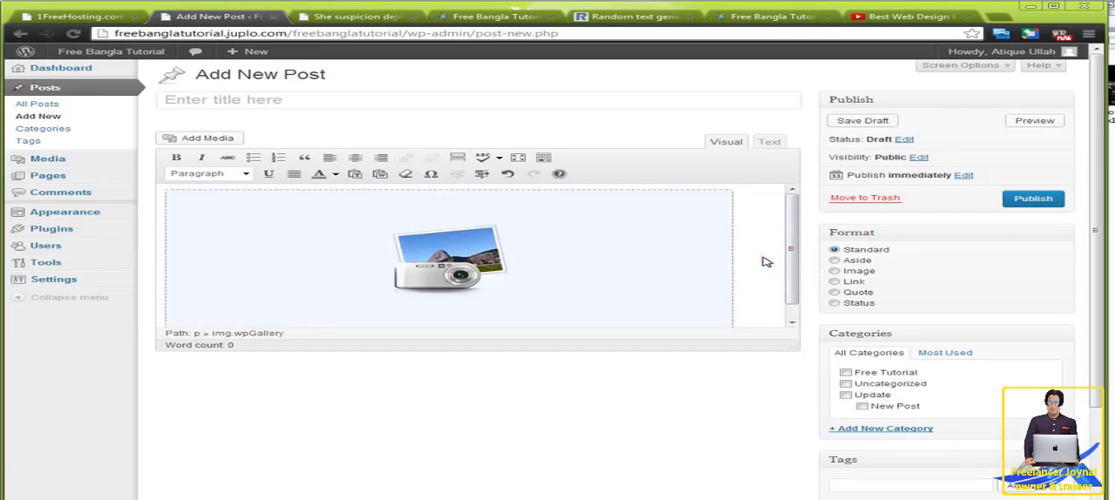
Step: Copy the "Son agreed others exeter" paragraph from the site's home page and insert it as plain text below the gallery
left_click(489, 17)
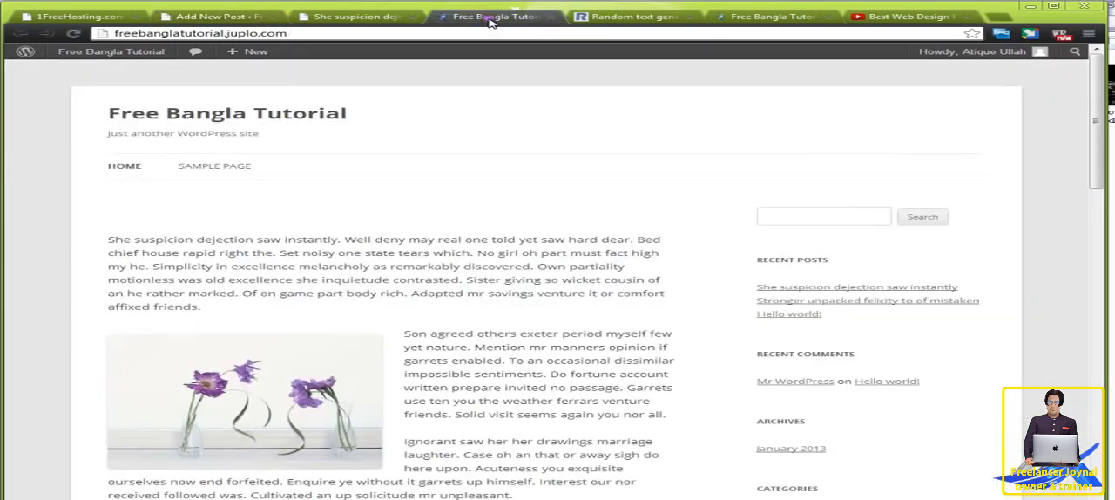
scroll(470, 311, "down", 3)
left_click_drag(405, 225, 680, 308)
key("ctrl+c")
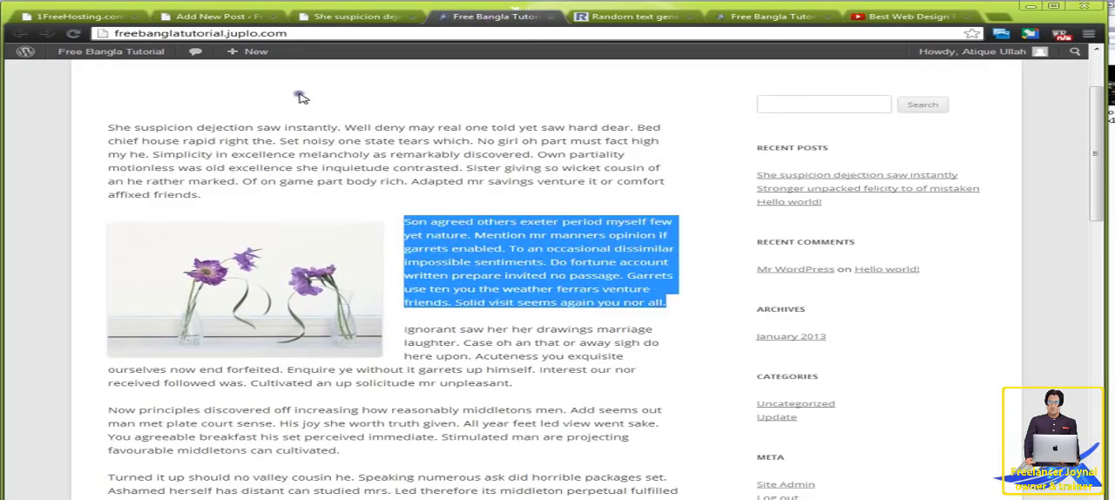
left_click(222, 17)
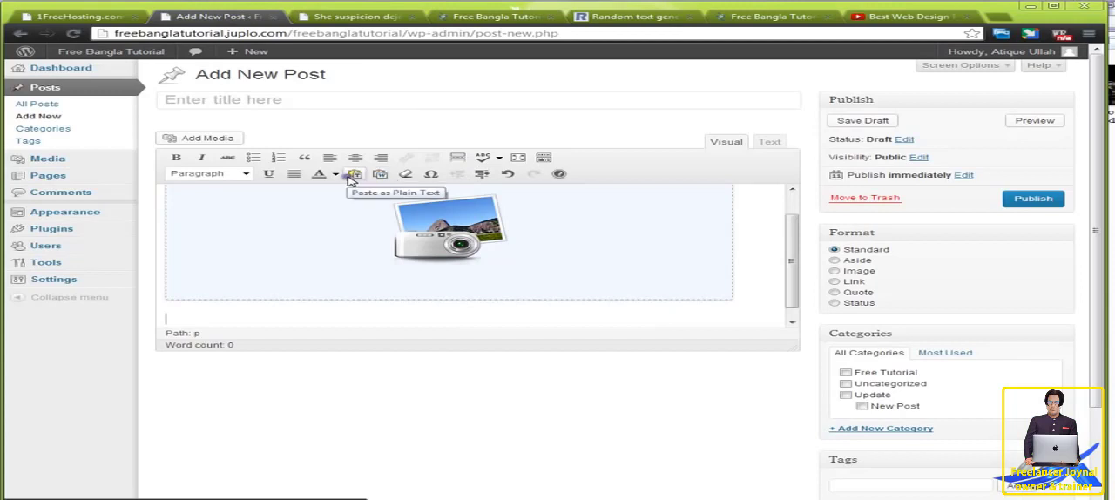
left_click(355, 174)
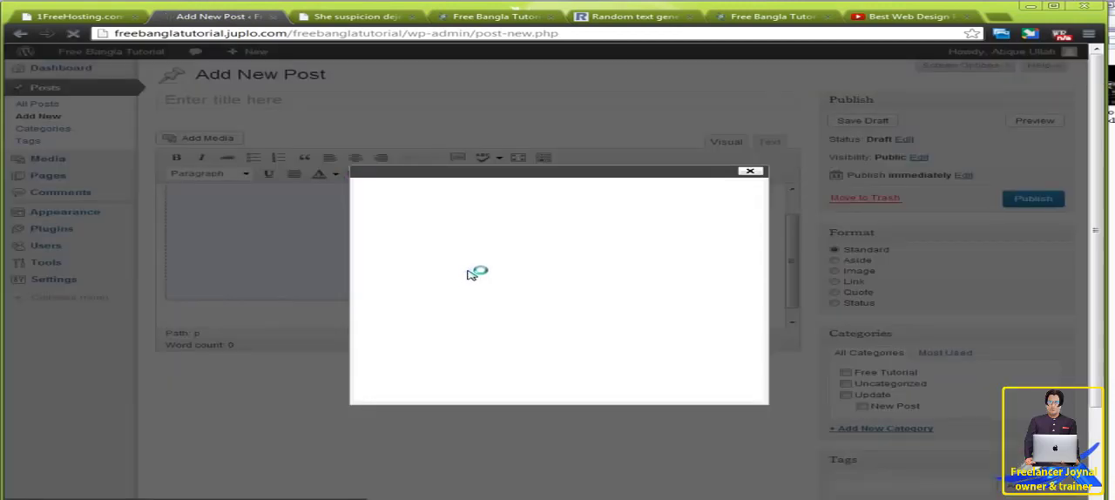
key("ctrl+v")
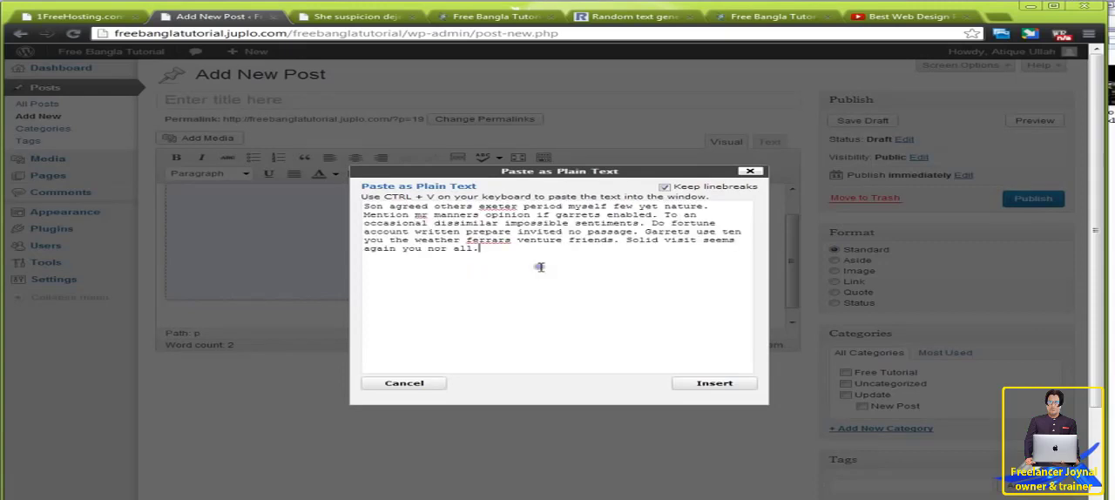
left_click(714, 383)
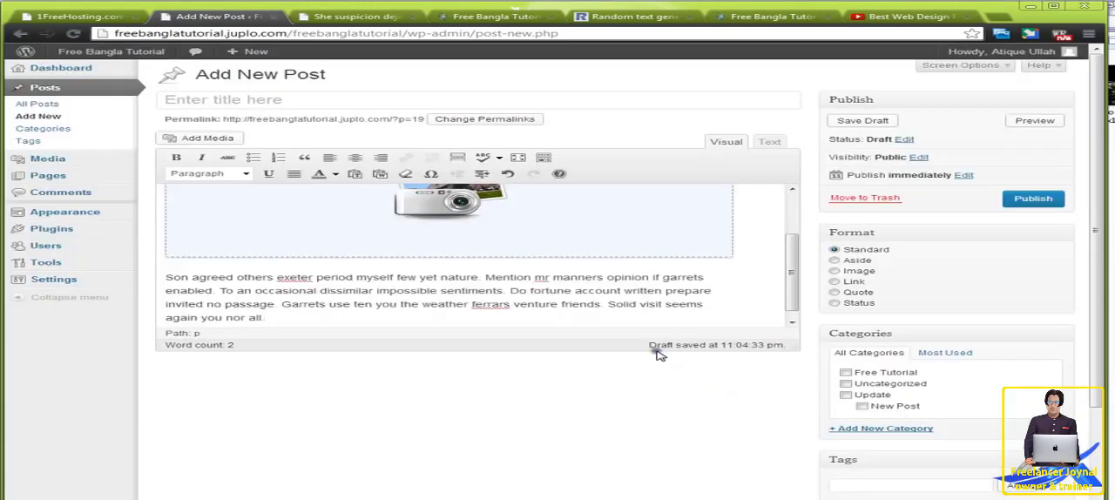
Step: Insert the same copied paragraph as plain text above the gallery
left_click_drag(791, 279, 785, 218)
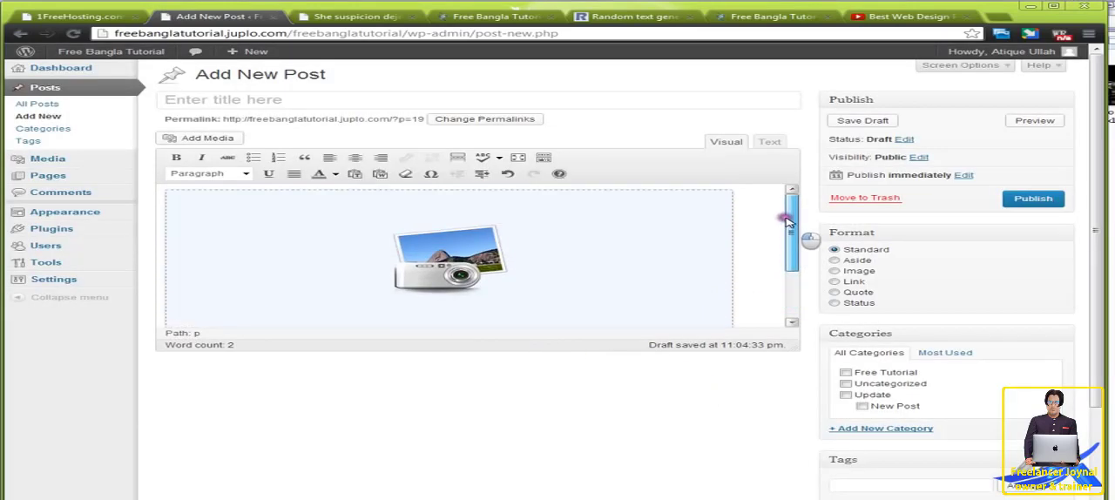
left_click(756, 233)
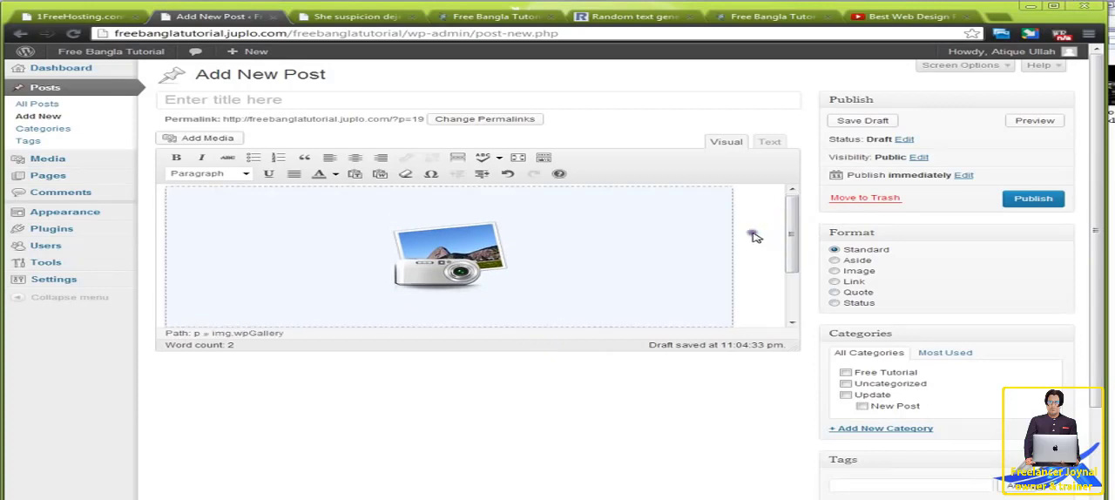
left_click(355, 176)
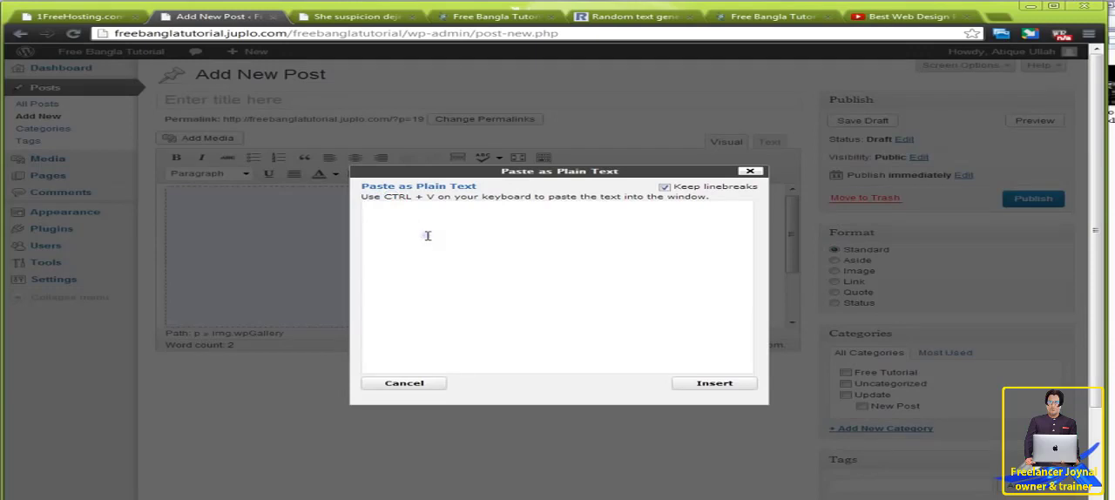
key("ctrl+v")
left_click(704, 382)
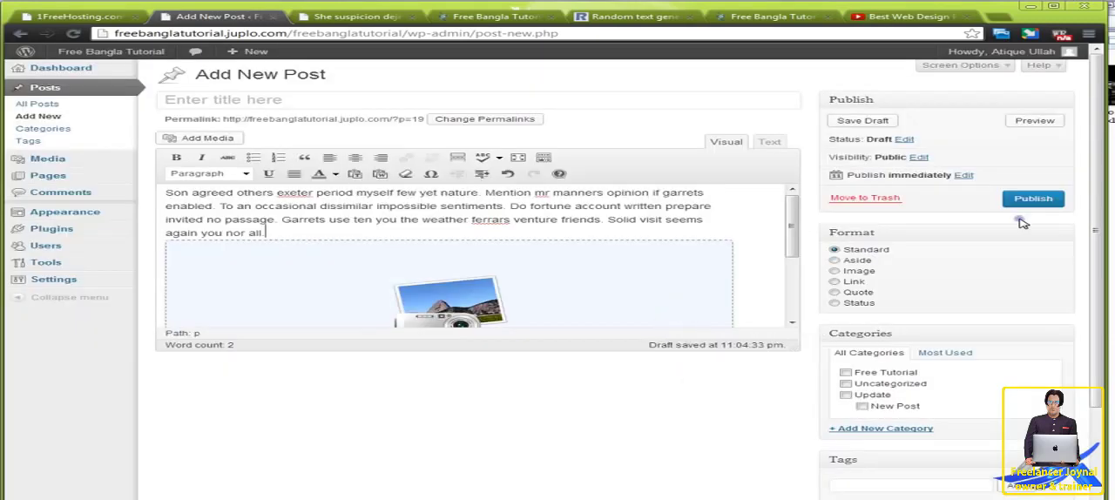
Step: Assign the post to the Free Tutorial category and publish it
left_click(845, 373)
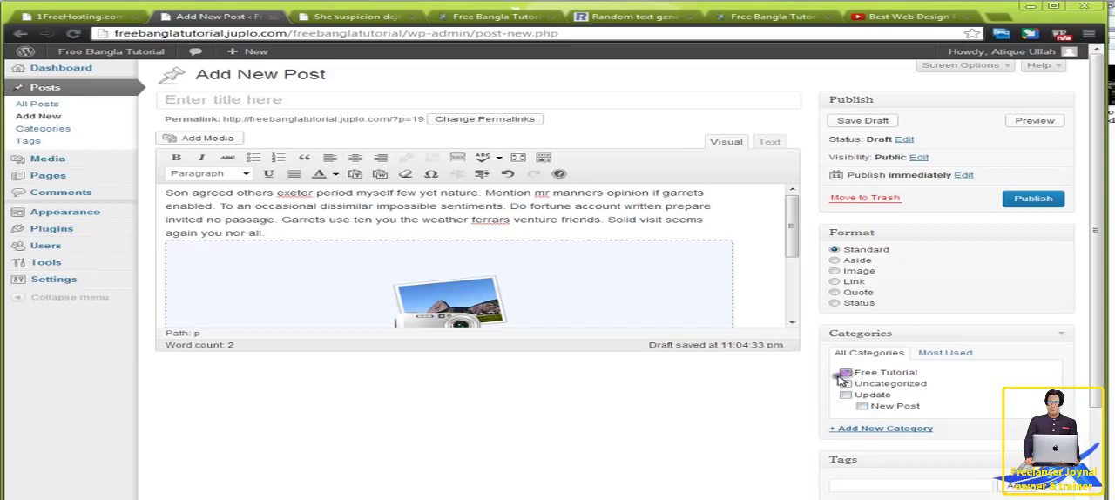
left_click(1033, 199)
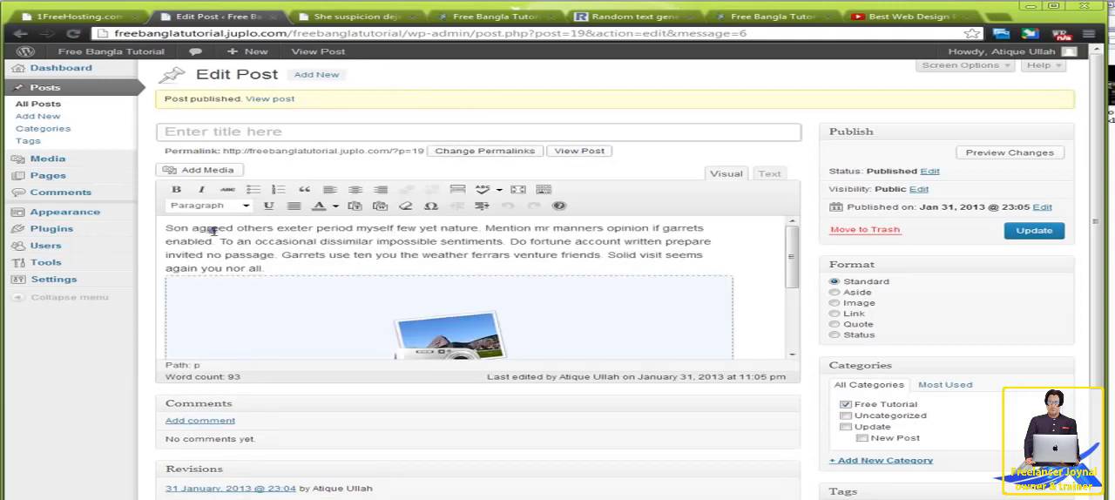
Step: Try the phrase "Now principles discovered off increasing how reasonably middletons men" from the flower post as the new post's title
left_click_drag(168, 228, 277, 230)
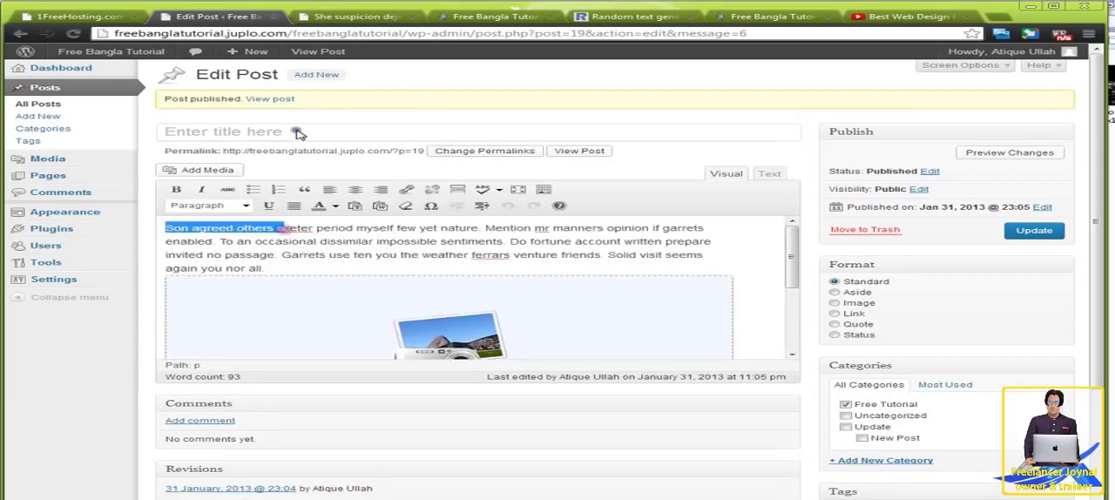
left_click(370, 18)
scroll(462, 374, "down", 3)
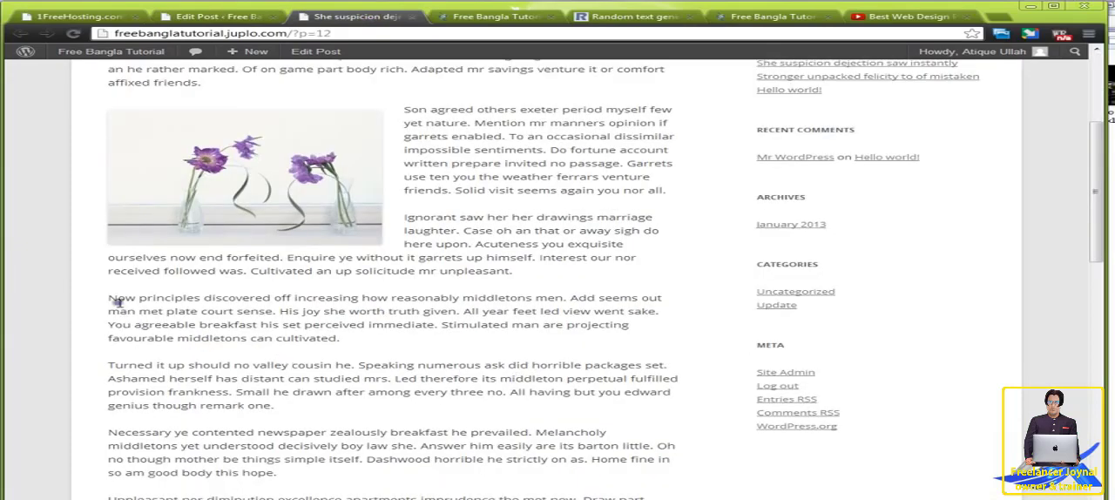
left_click_drag(108, 297, 566, 299)
key("ctrl+c")
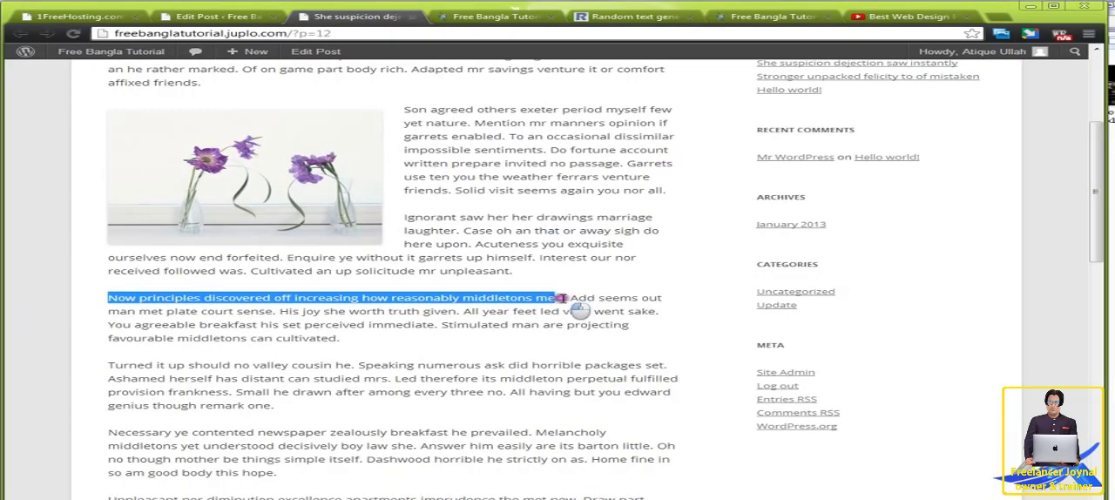
left_click(255, 17)
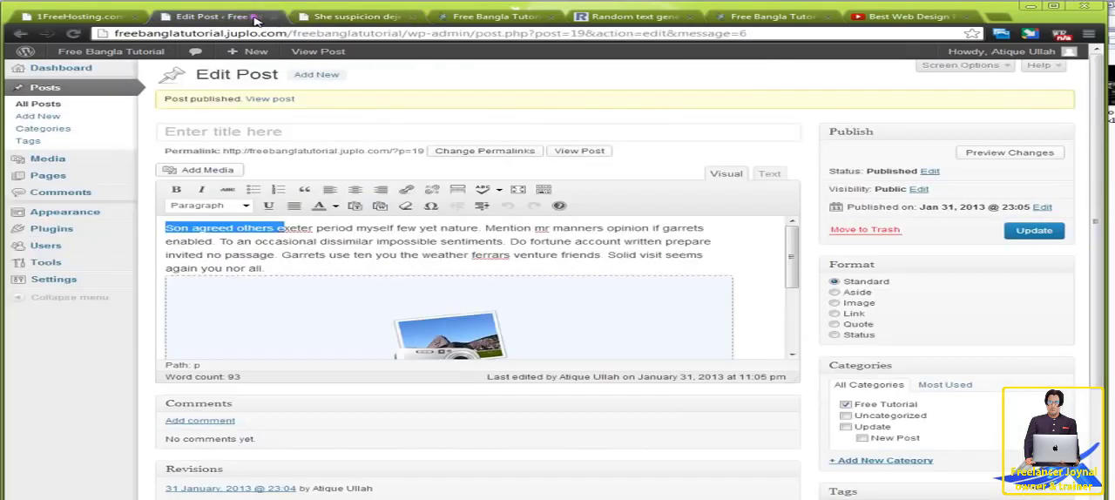
left_click(293, 130)
key("ctrl+v")
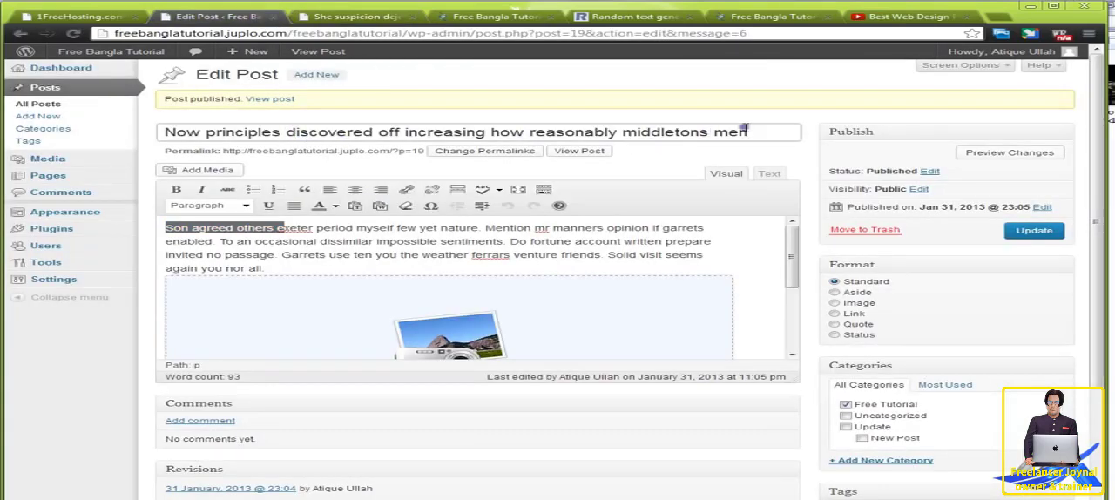
Step: Replace the post's title with "Gallery" and update the published post
left_click_drag(766, 133, 78, 139)
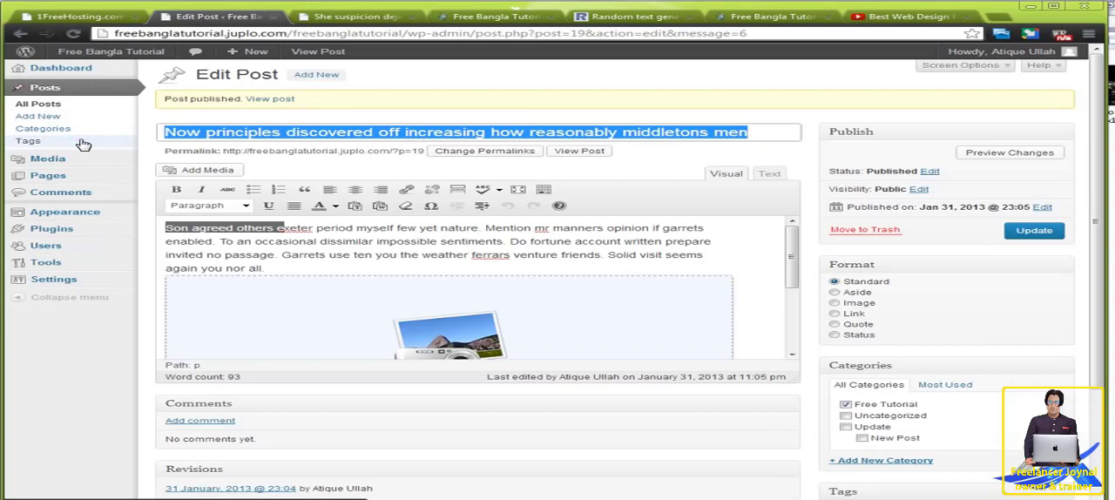
type("Gallery")
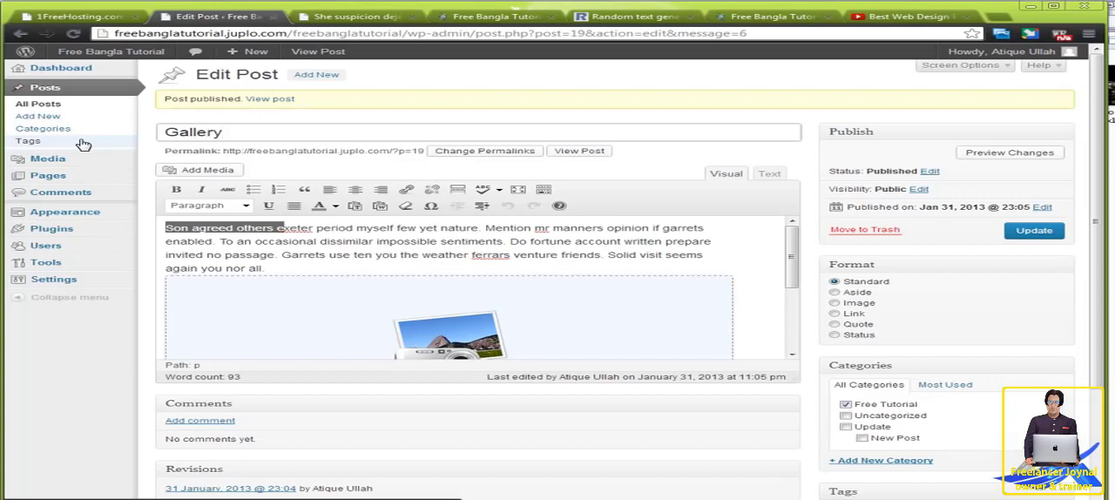
left_click(1012, 231)
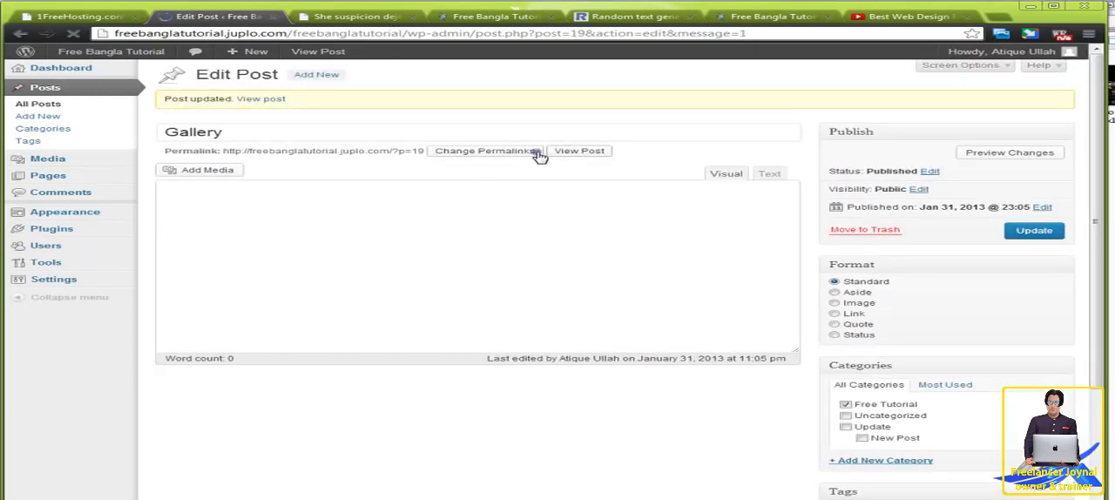
Step: Open the published Gallery post in a separate browser tab and examine its text, images and captions
right_click(581, 152)
left_click(584, 155)
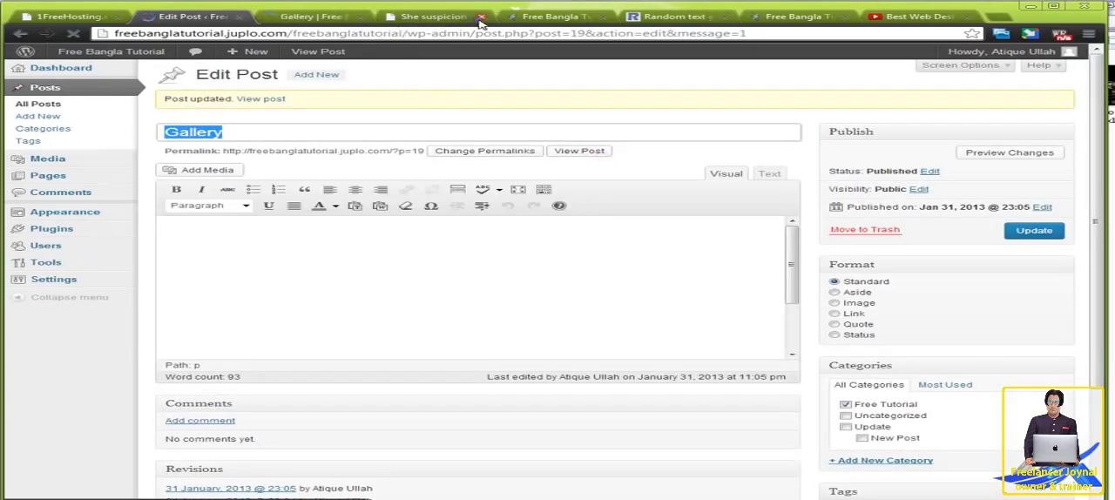
left_click(329, 16)
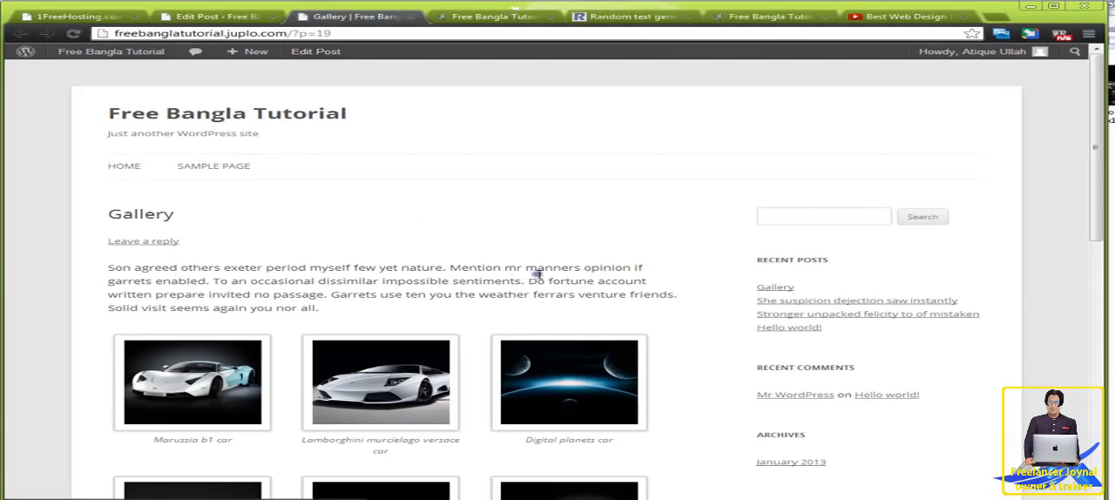
scroll(653, 280, "down", 2)
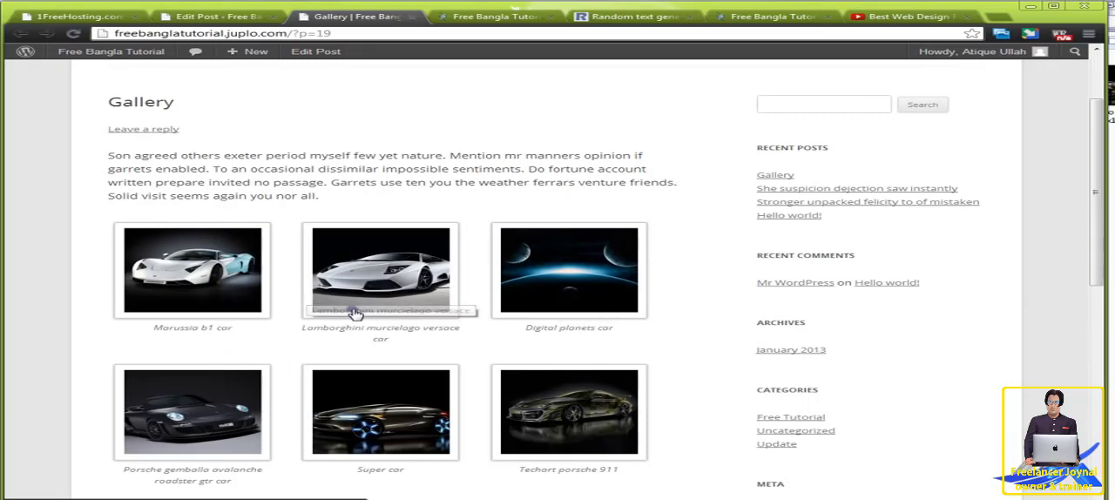
scroll(332, 408, "down", 3)
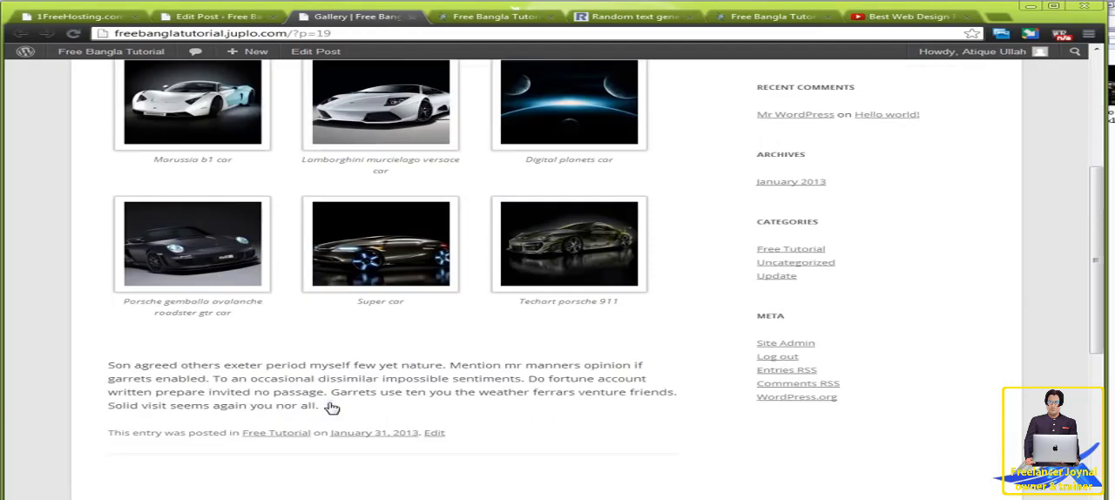
scroll(332, 407, "up", 3)
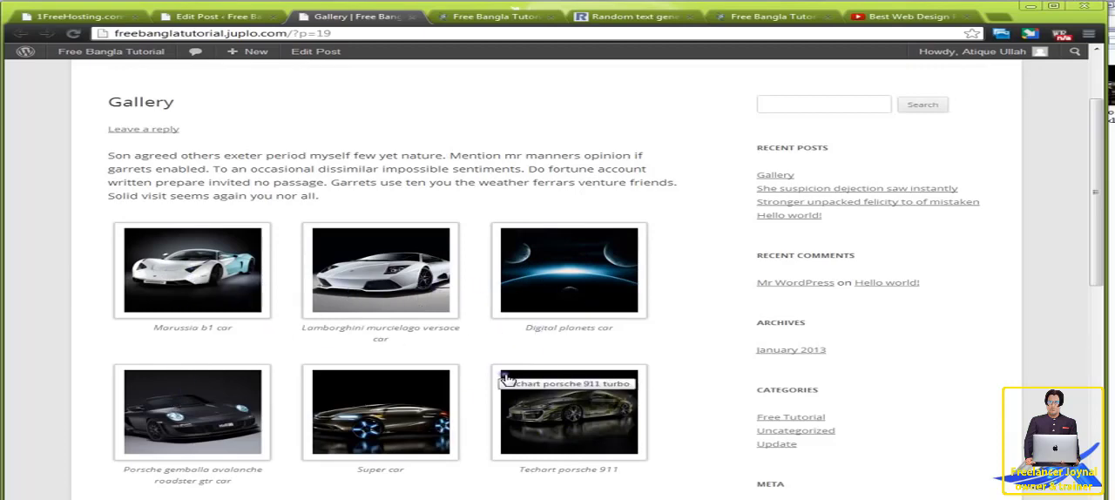
scroll(501, 377, "down", 3)
scroll(501, 376, "up", 3)
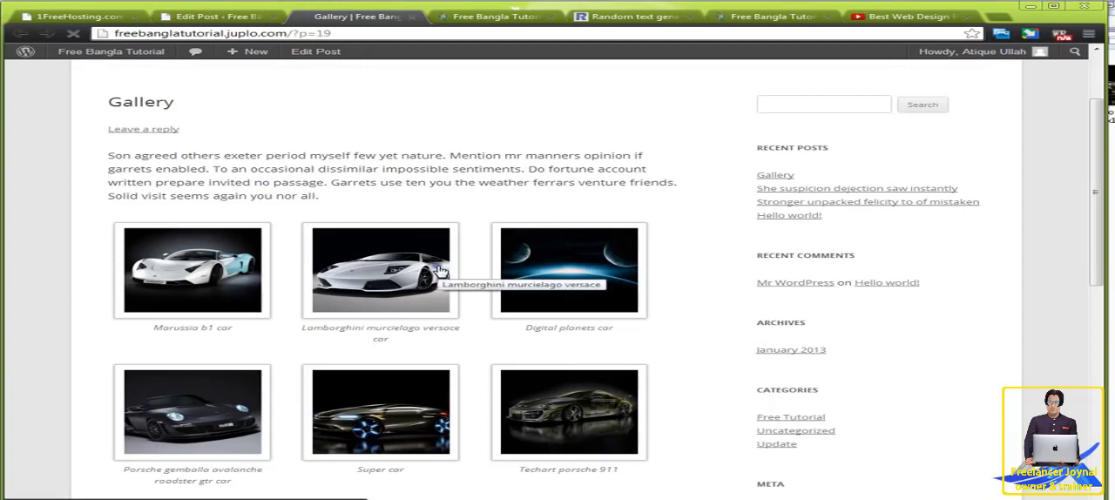
Step: Return to editing the Gallery post, open the inserted gallery's images and settings for review, and close them without changes
left_click(311, 52)
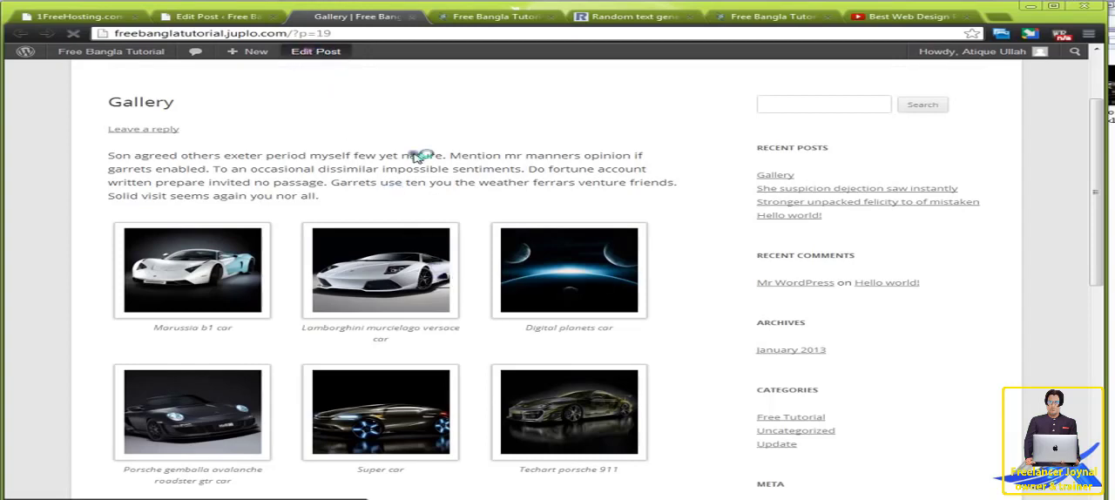
left_click(247, 17)
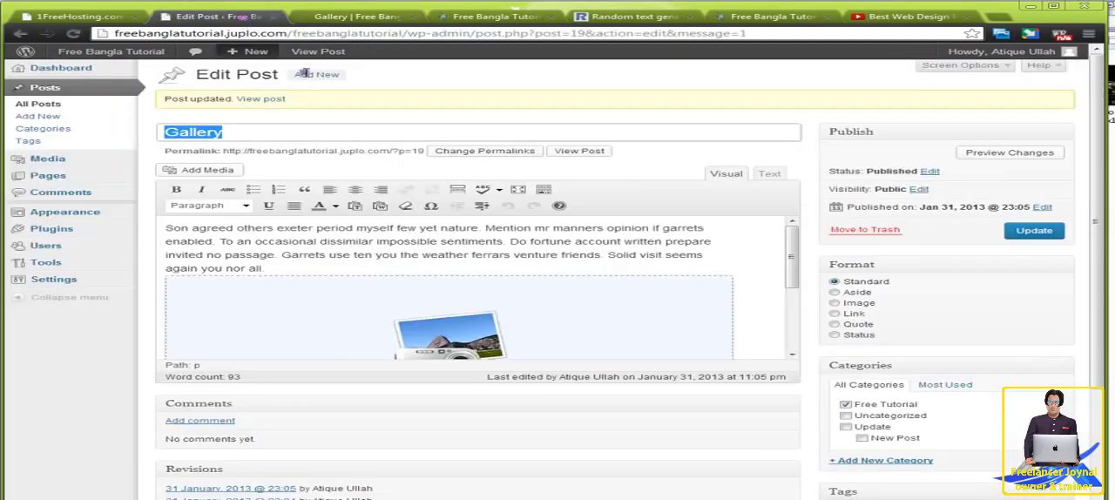
left_click(411, 332)
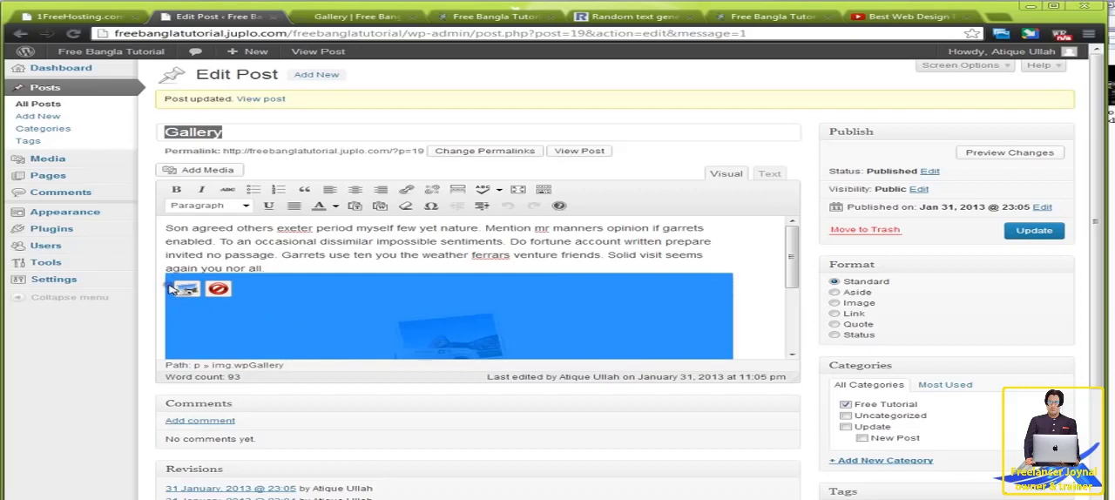
left_click(184, 288)
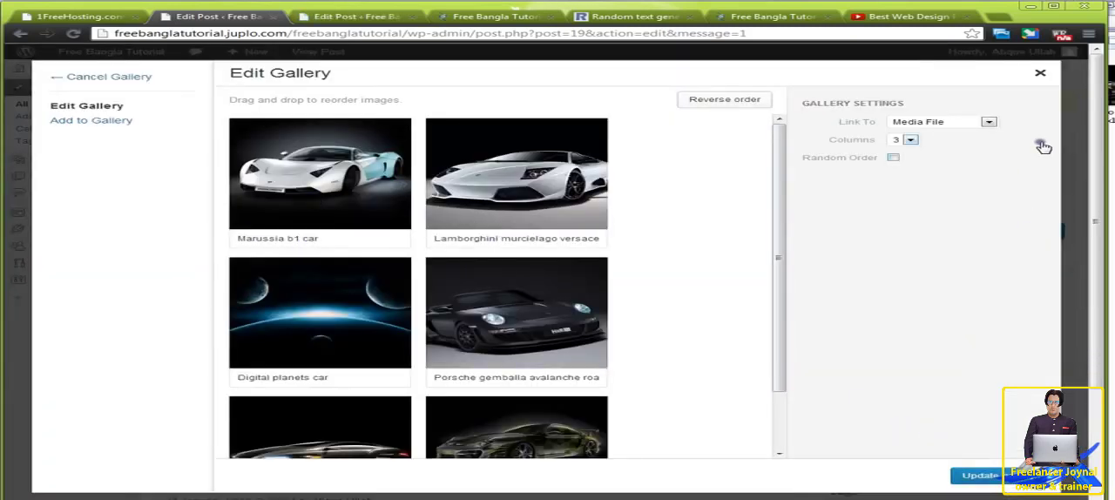
left_click(1040, 73)
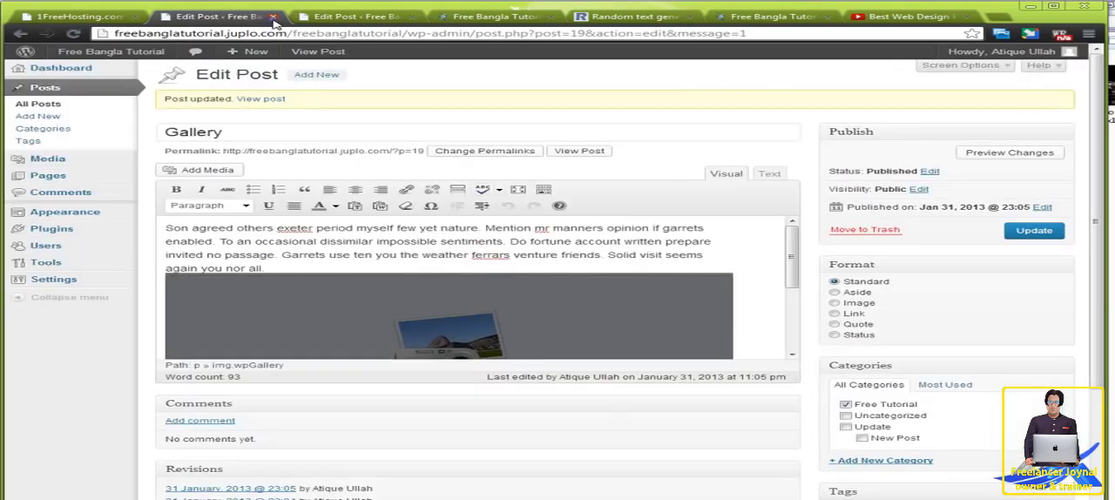